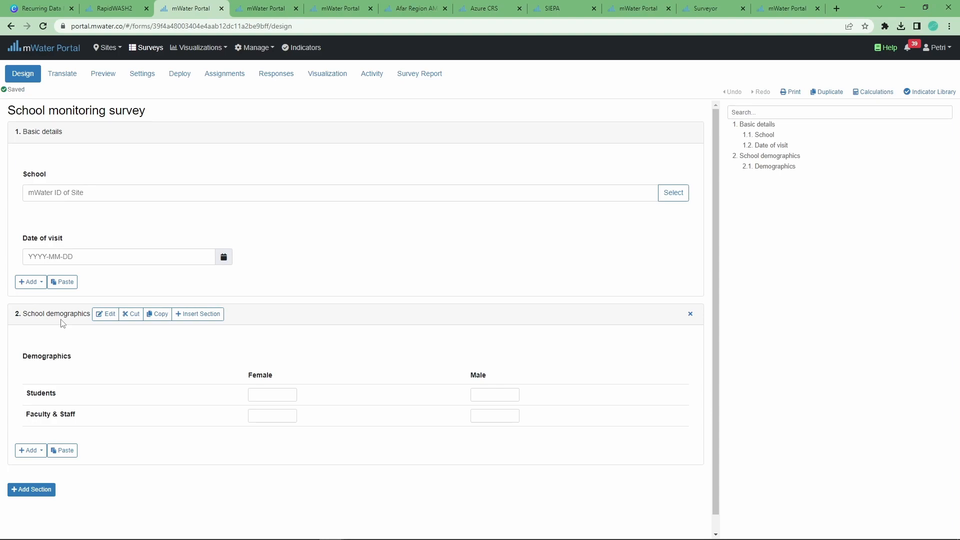
Step through the Female Students, Female Faculty & Staff and Male Students answer boxes
click(255, 395)
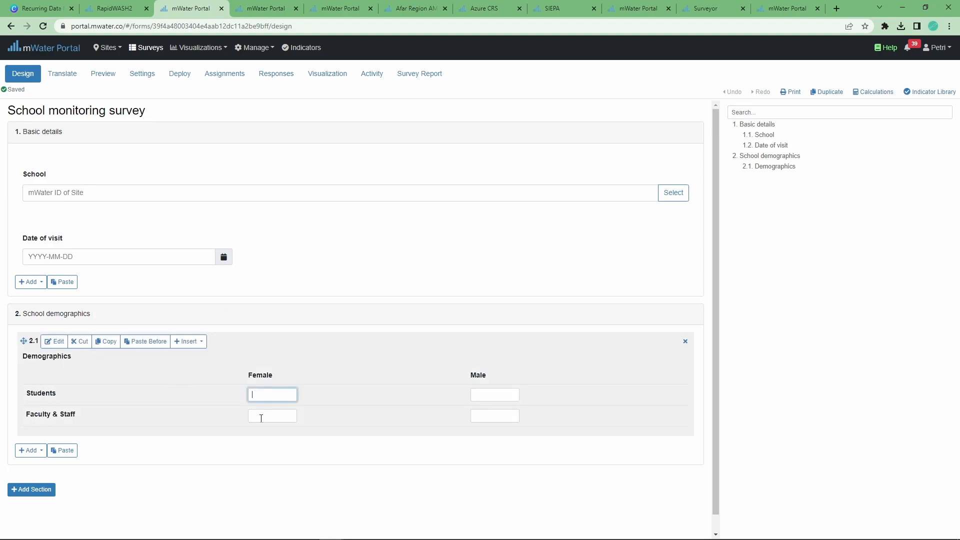
click(259, 416)
click(492, 394)
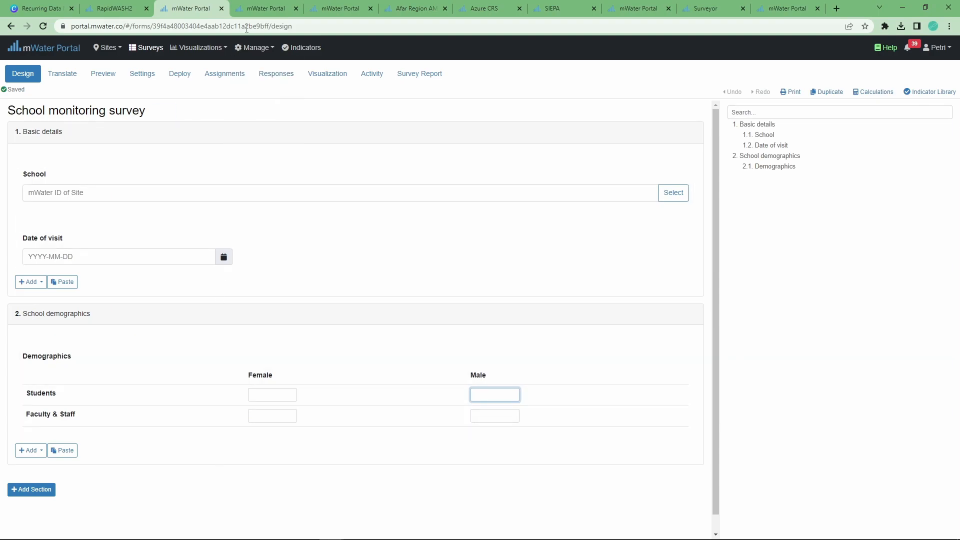
Close the asset details pop-up and go from the portal home page to the Surveys list
drag(770, 10, 173, 11)
click(753, 62)
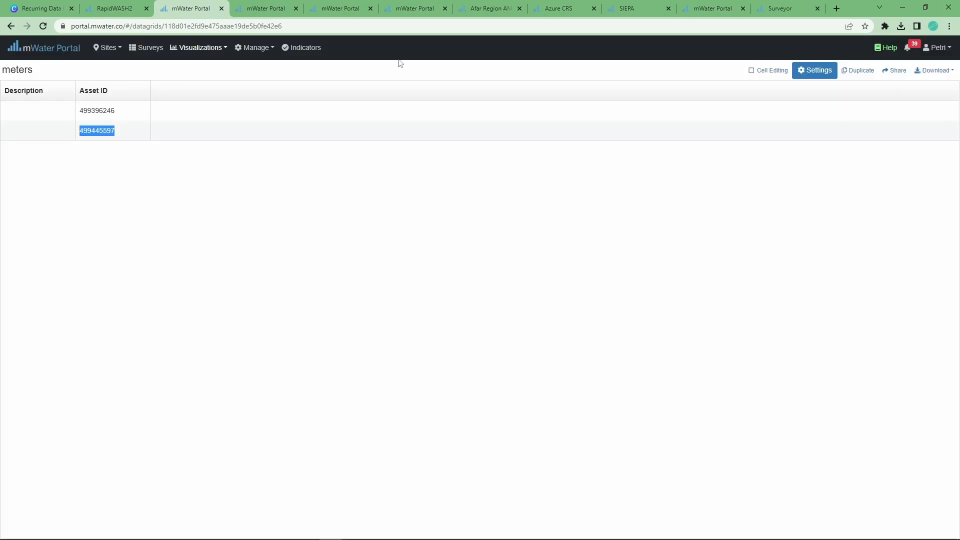
click(15, 50)
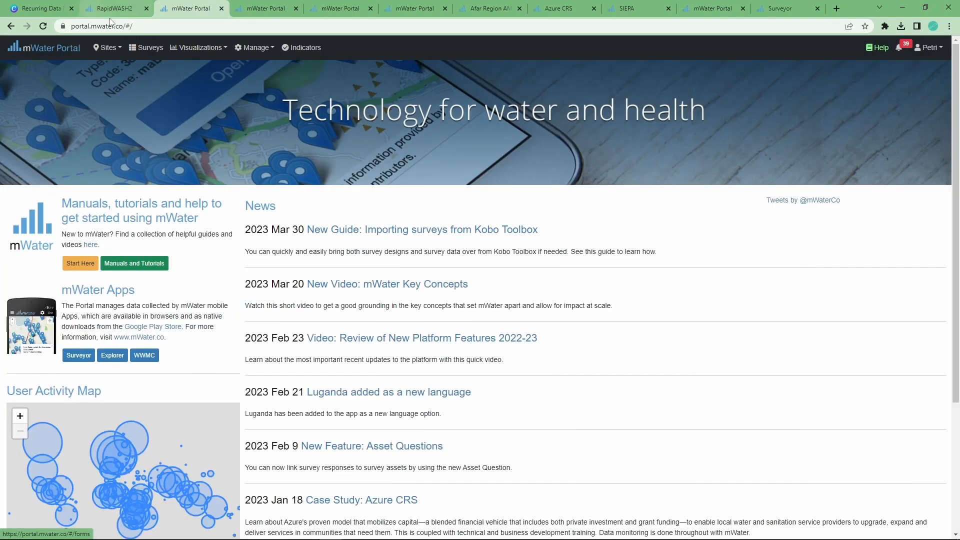
click(149, 52)
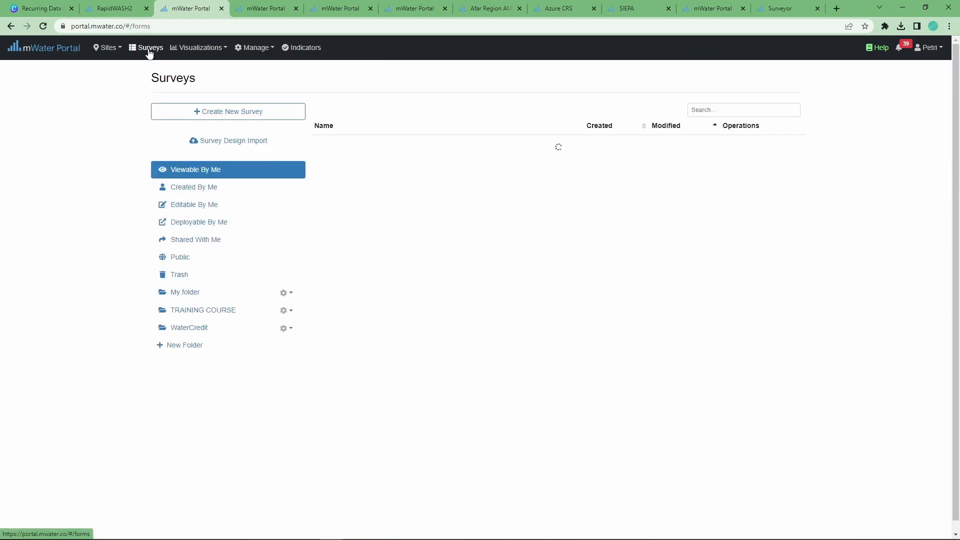
Create a new survey and rename it 'School visit survey'
click(227, 113)
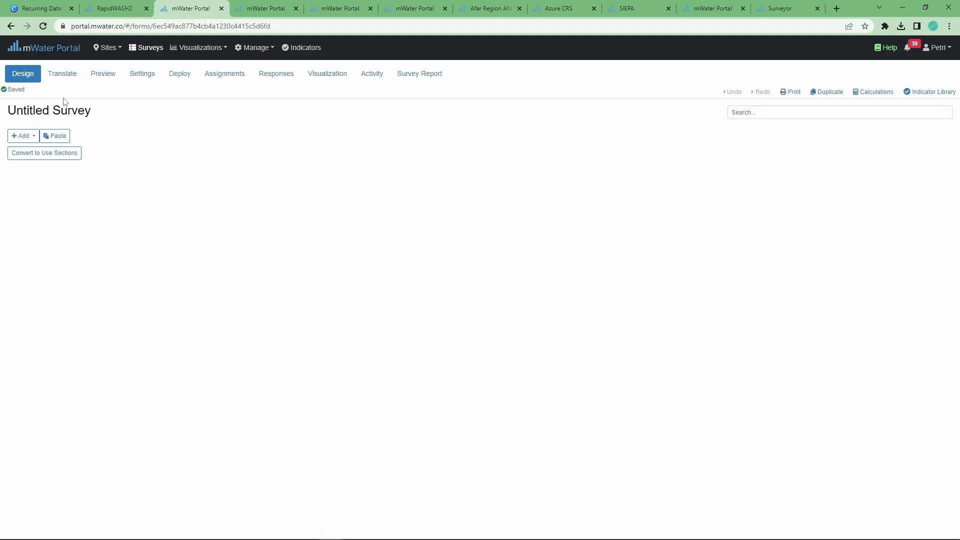
click(103, 111)
key(ctrl+a)
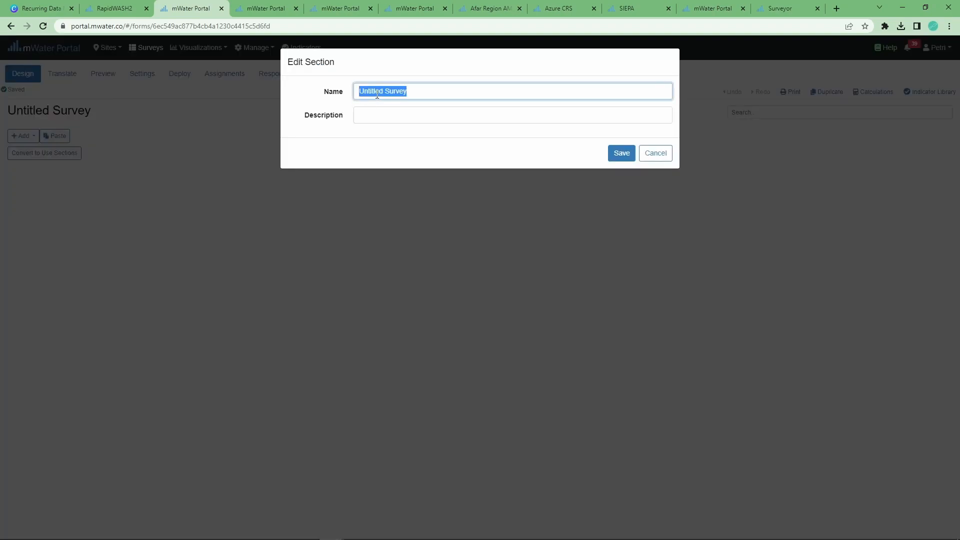
text(School visit survey)
click(622, 153)
Add a 'School visited' site question with site type School and save it
click(27, 135)
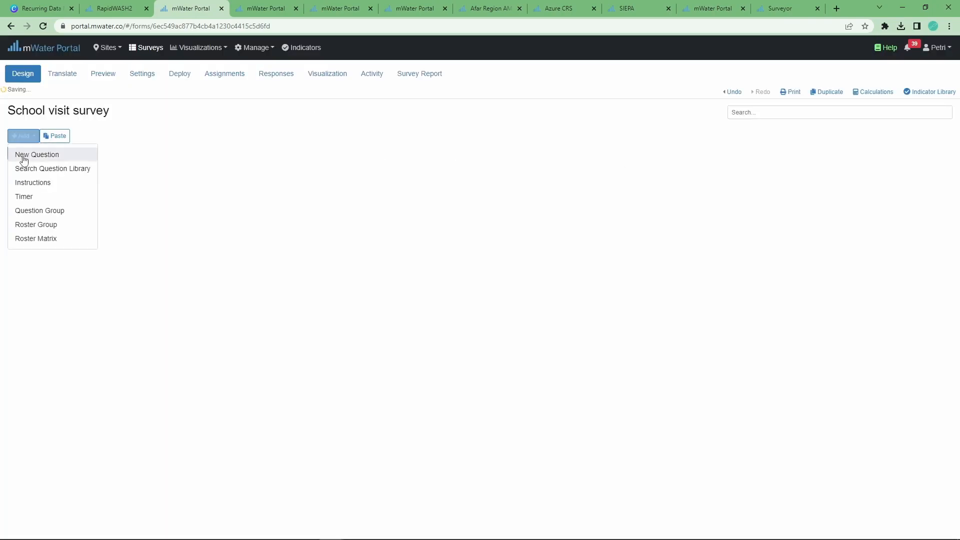
click(22, 155)
click(277, 93)
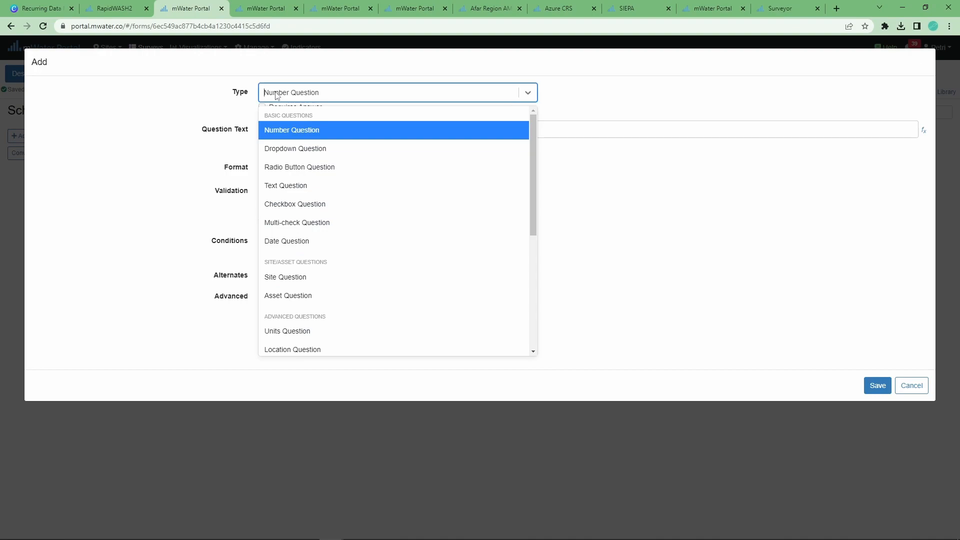
click(322, 285)
click(292, 170)
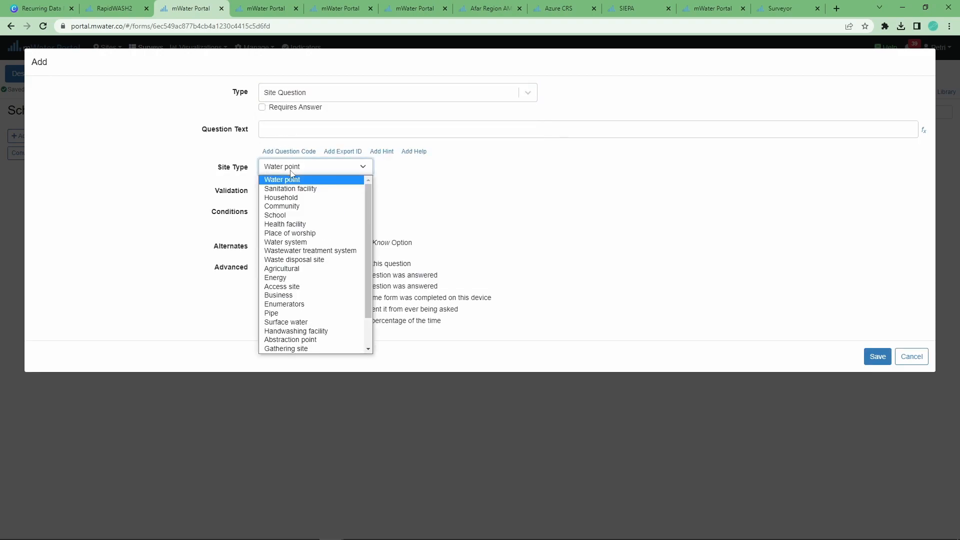
click(294, 215)
click(296, 132)
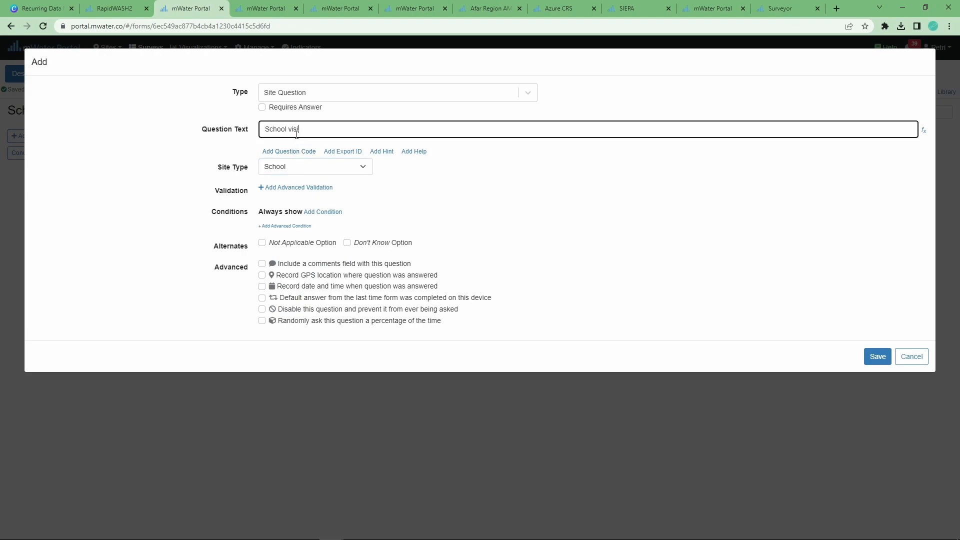
click(877, 356)
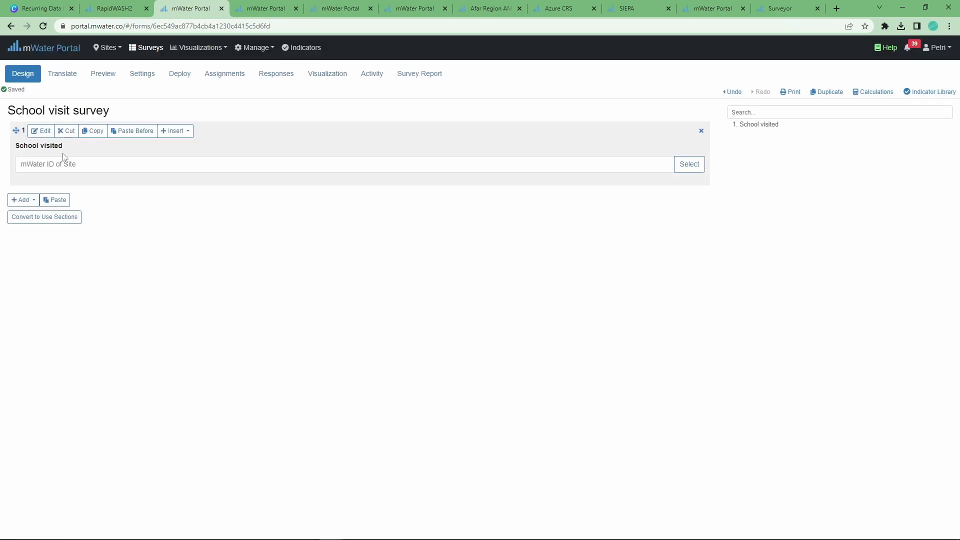
Add a 'Date visited' date question and save it
click(35, 203)
click(46, 215)
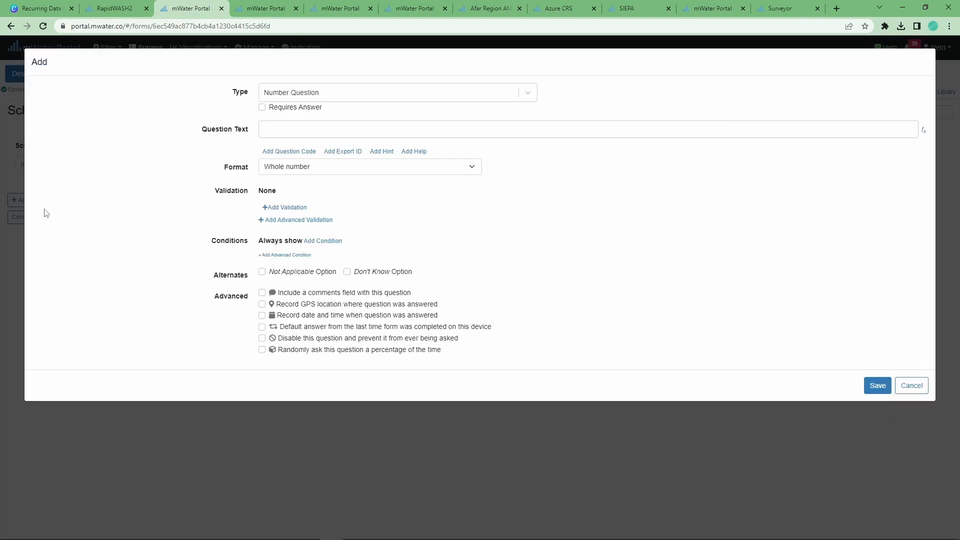
click(286, 98)
click(287, 241)
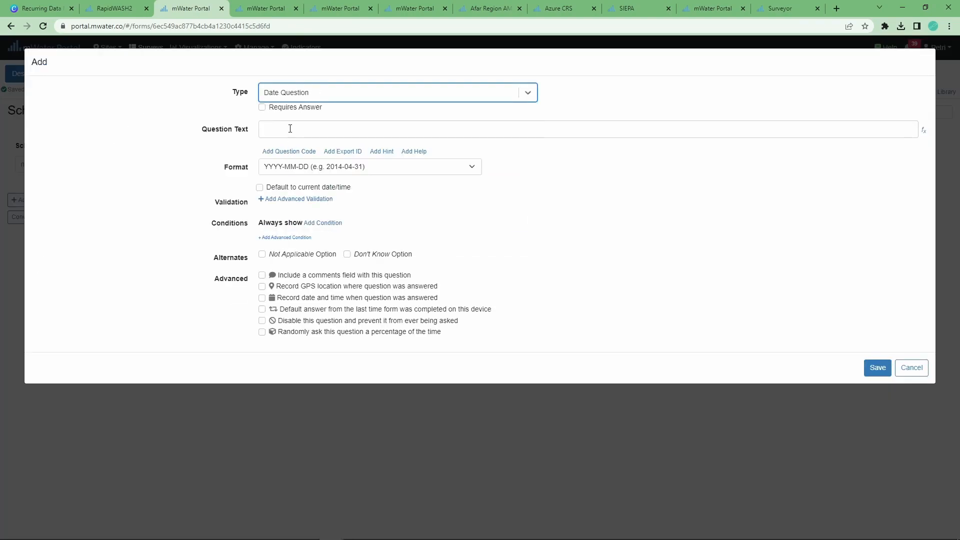
click(285, 125)
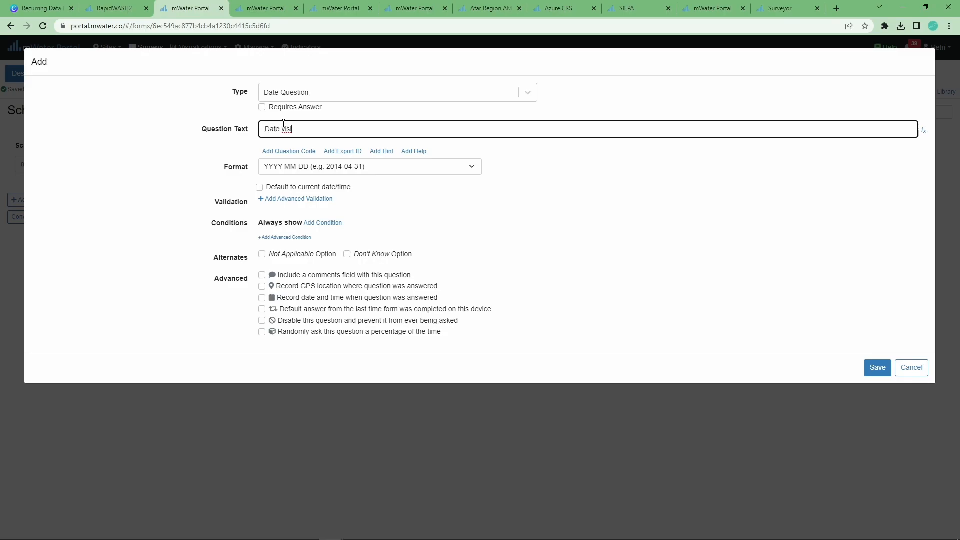
click(876, 369)
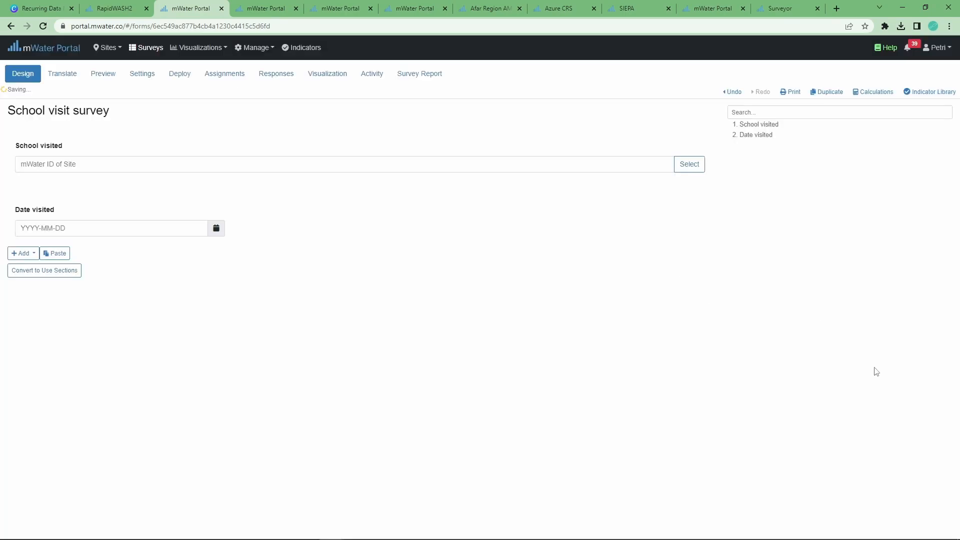
Add a 'School attendance' matrix question with a whole-number Males column
click(23, 254)
click(27, 270)
click(290, 90)
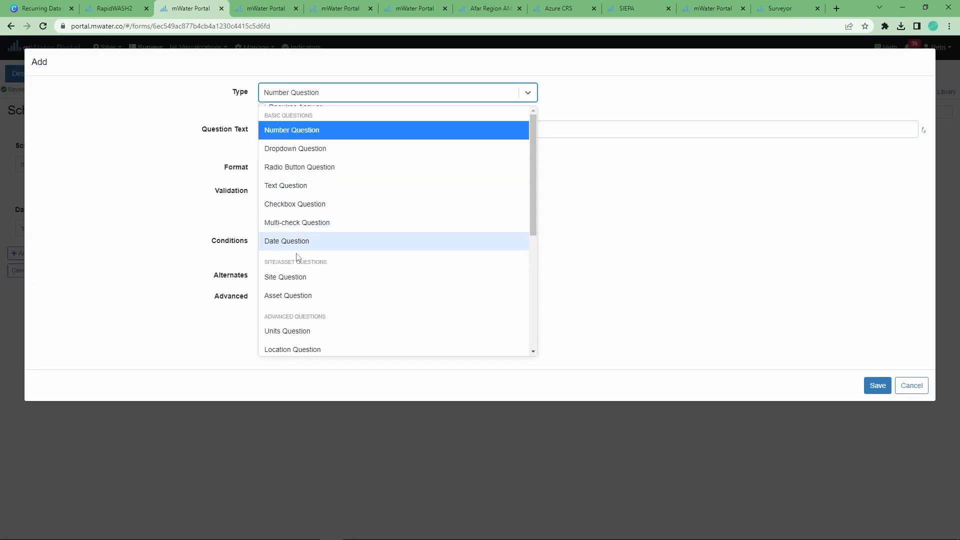
scroll(296, 260, down, 4)
click(291, 297)
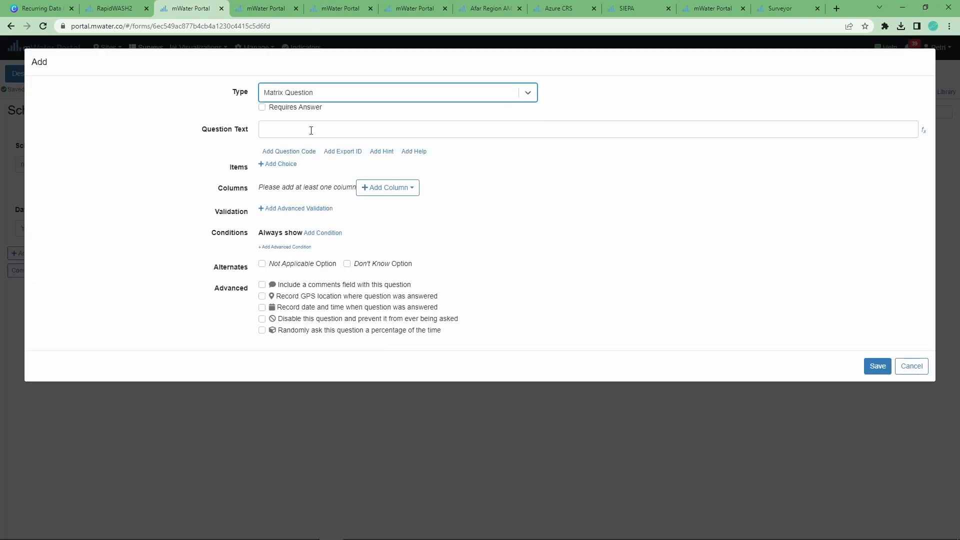
click(310, 129)
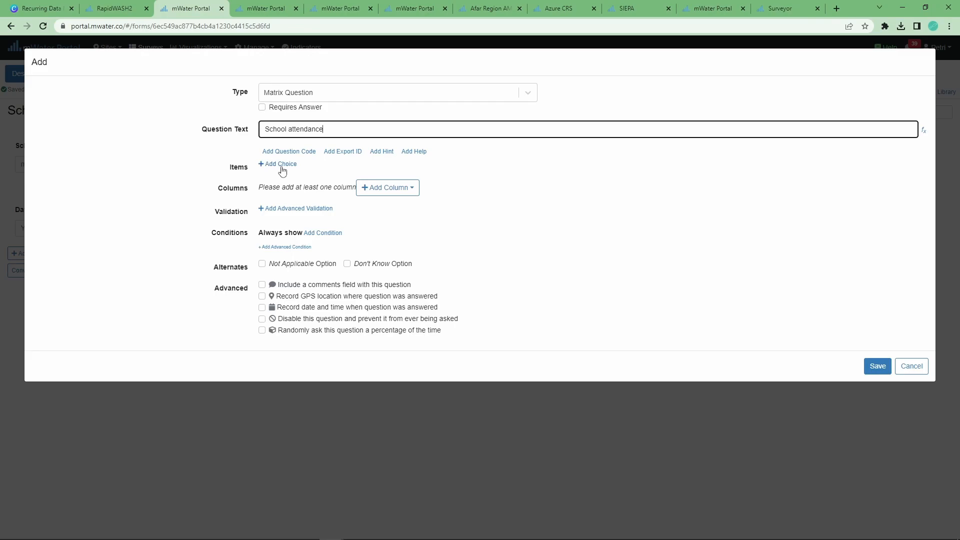
click(386, 188)
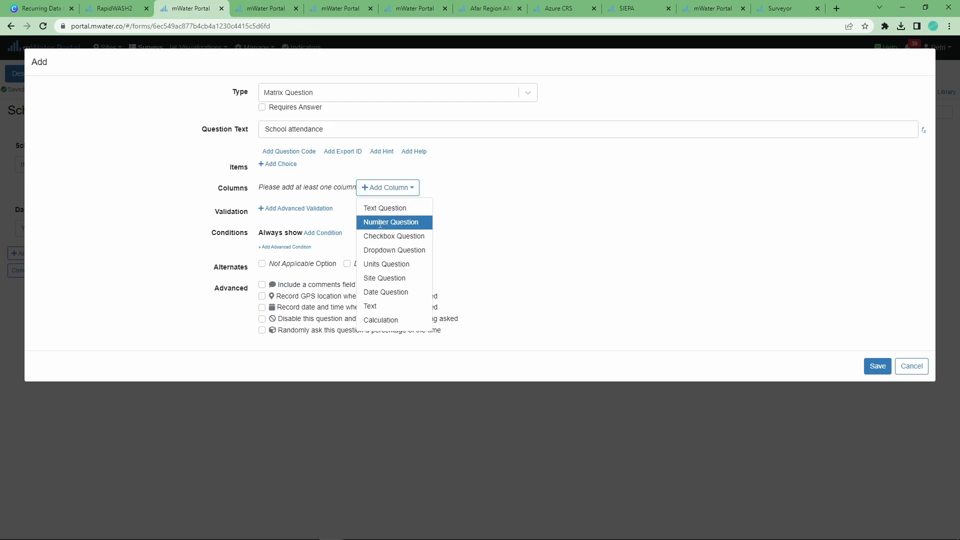
click(385, 222)
click(330, 226)
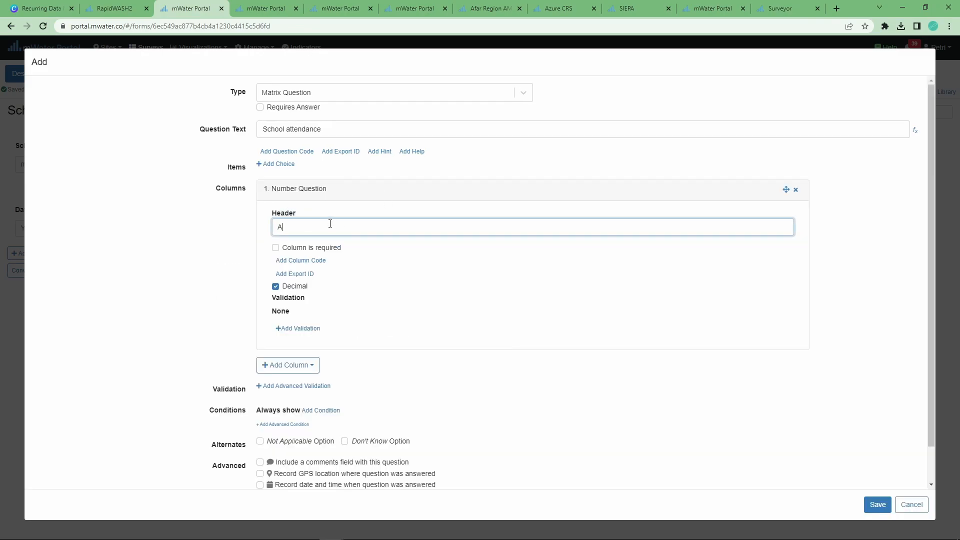
click(301, 286)
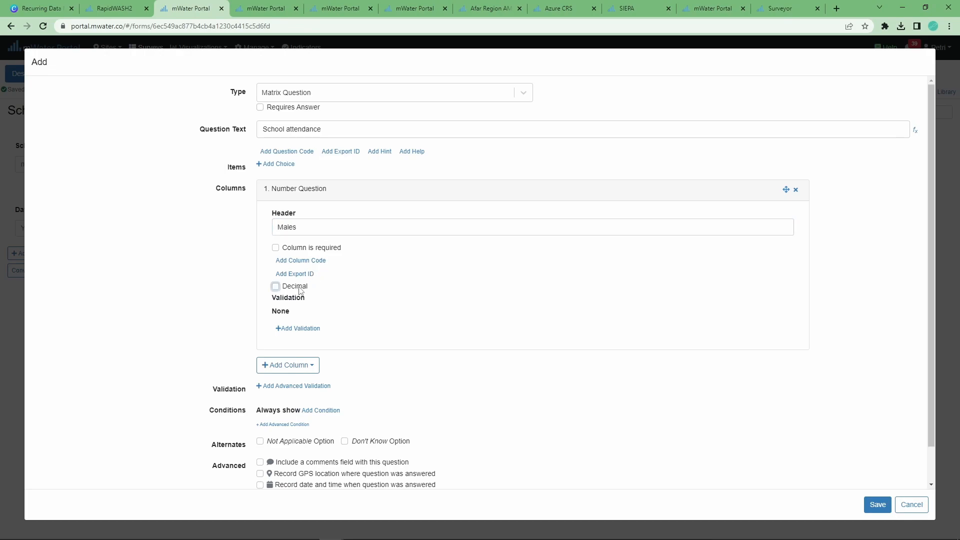
Add a whole-number Females column and Students and Faculty / Staff rows, then save the matrix
click(290, 373)
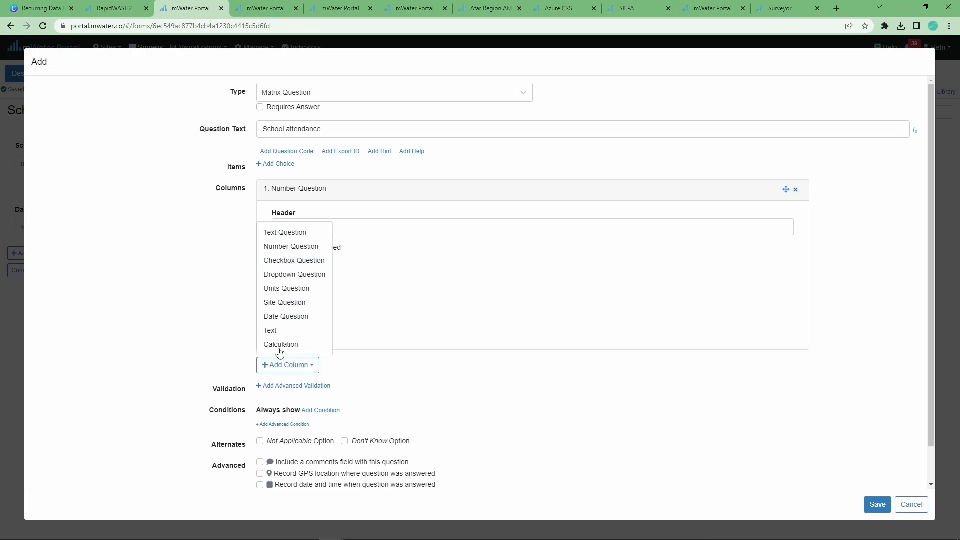
click(280, 244)
click(292, 406)
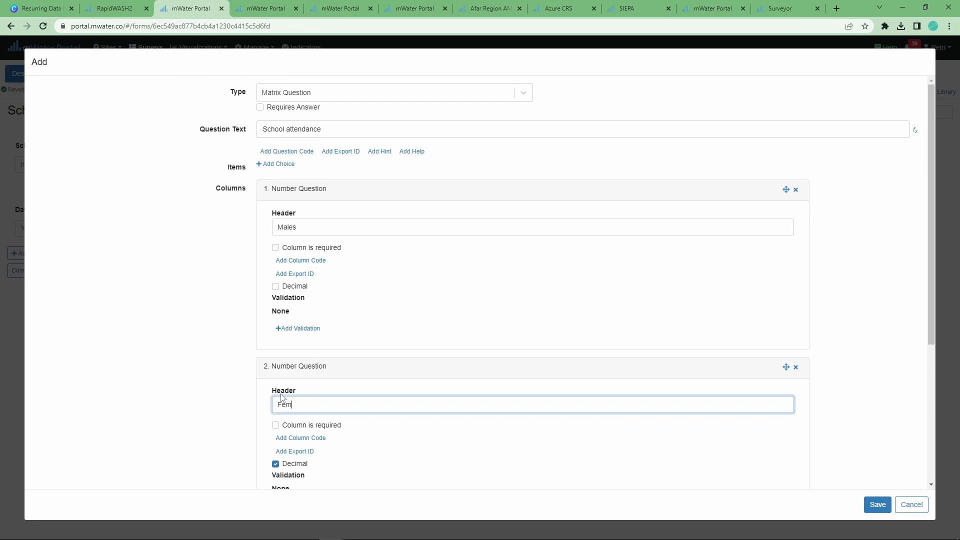
text(Females)
click(299, 464)
scroll(264, 415, down, 3)
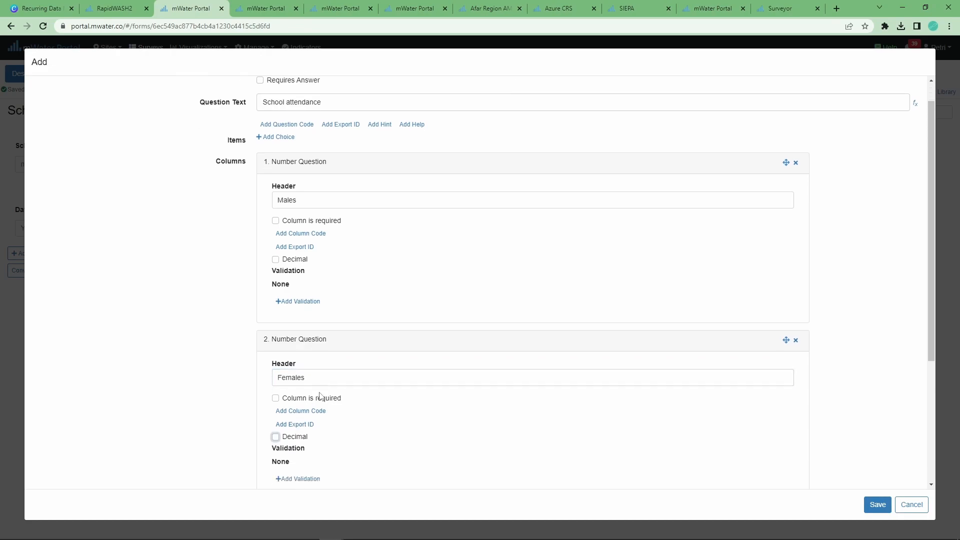
scroll(296, 405, up, 3)
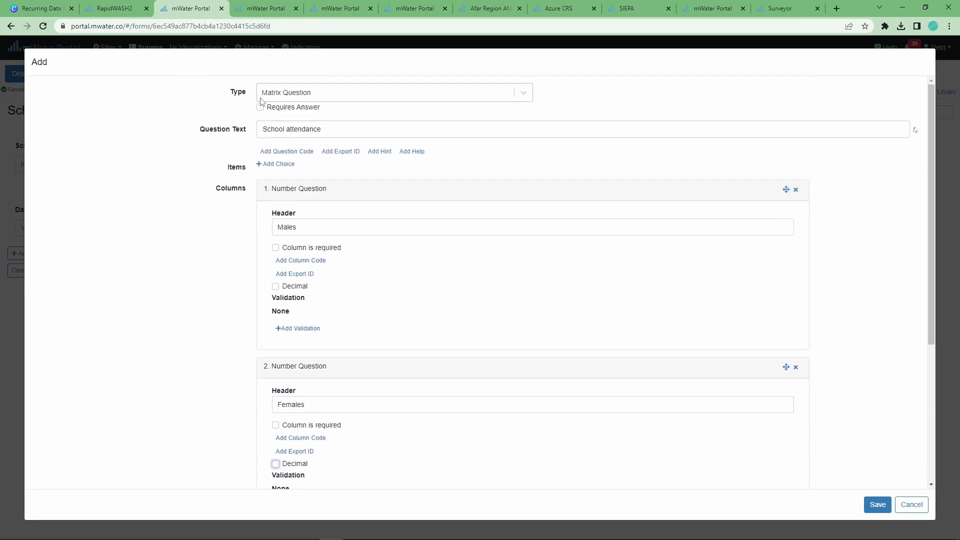
click(278, 164)
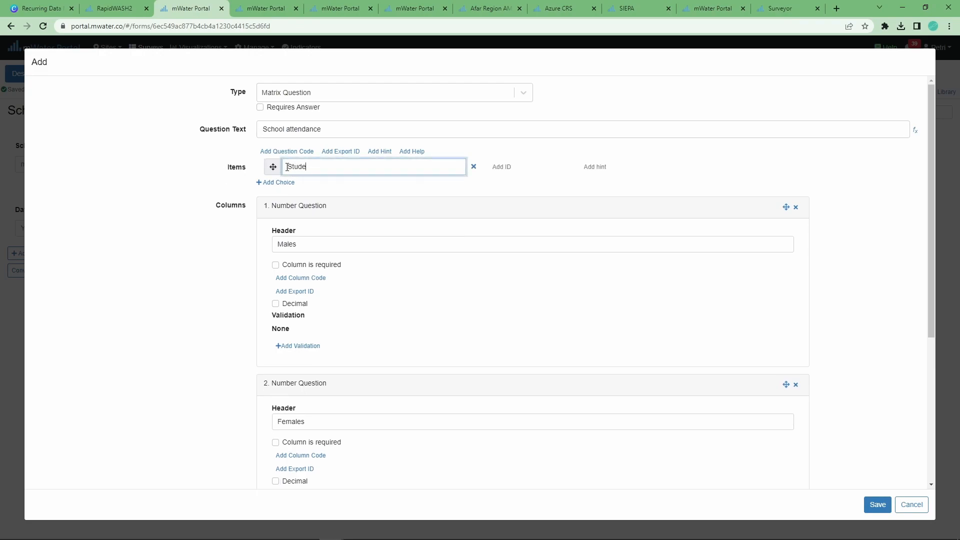
click(288, 183)
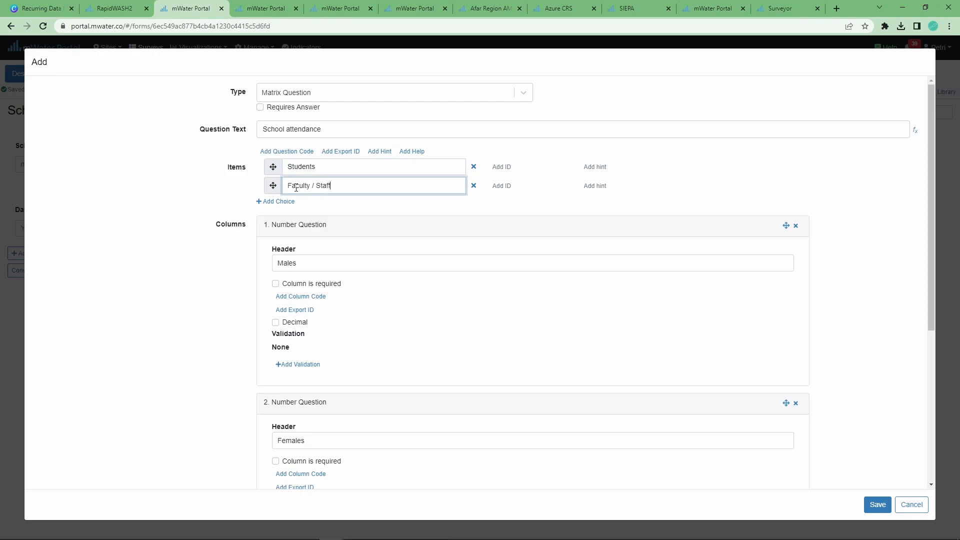
click(878, 504)
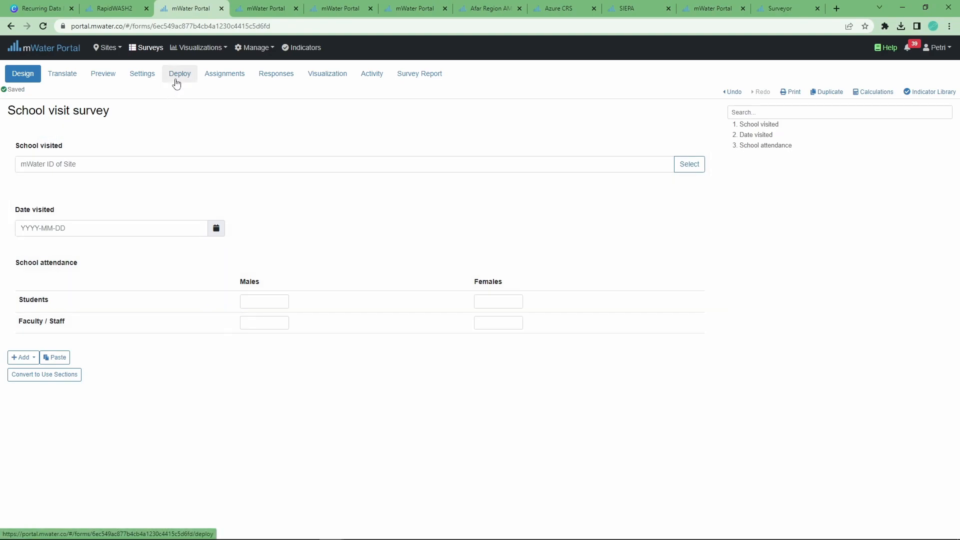
Open the School monitoring survey's School visit analysis report, review it, and switch it to editing mode
key(ctrl+Tab)
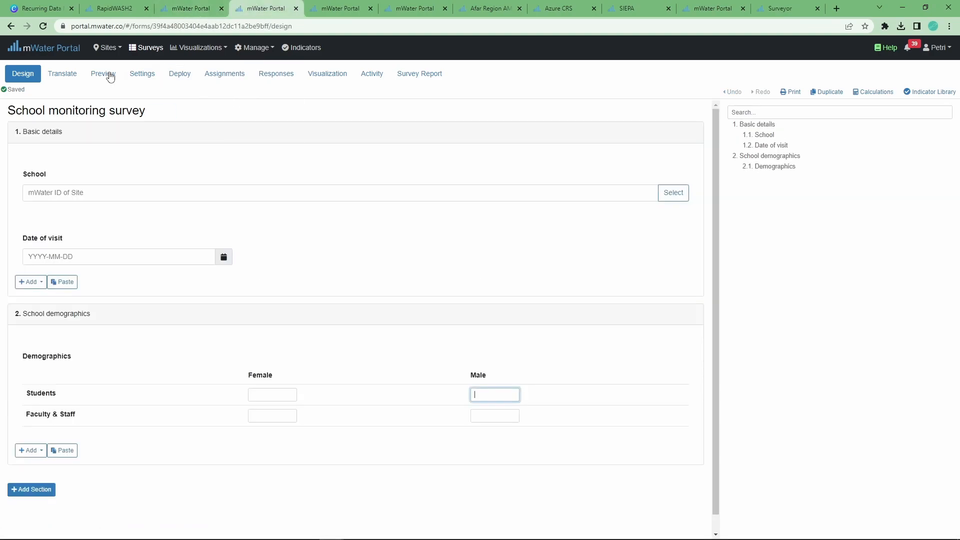
click(423, 75)
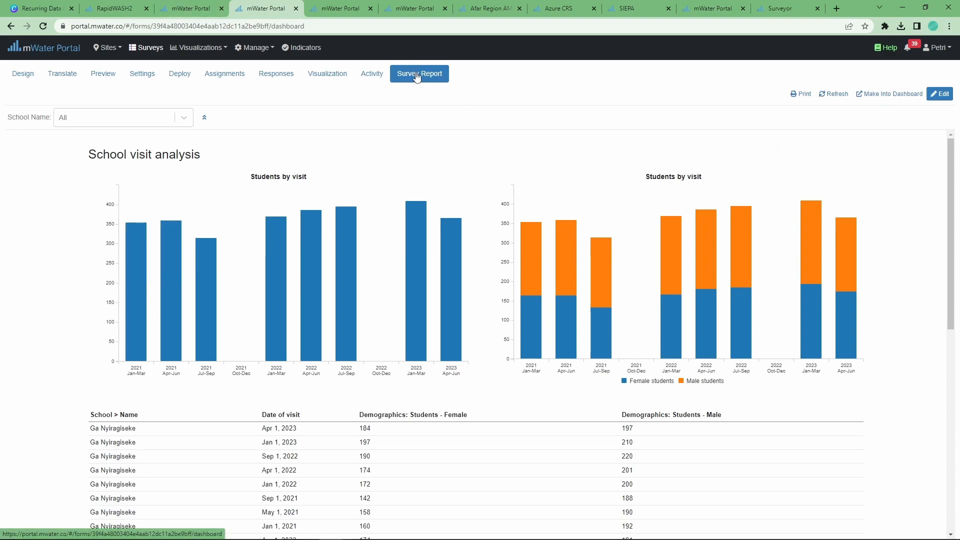
mouse_move(802, 261)
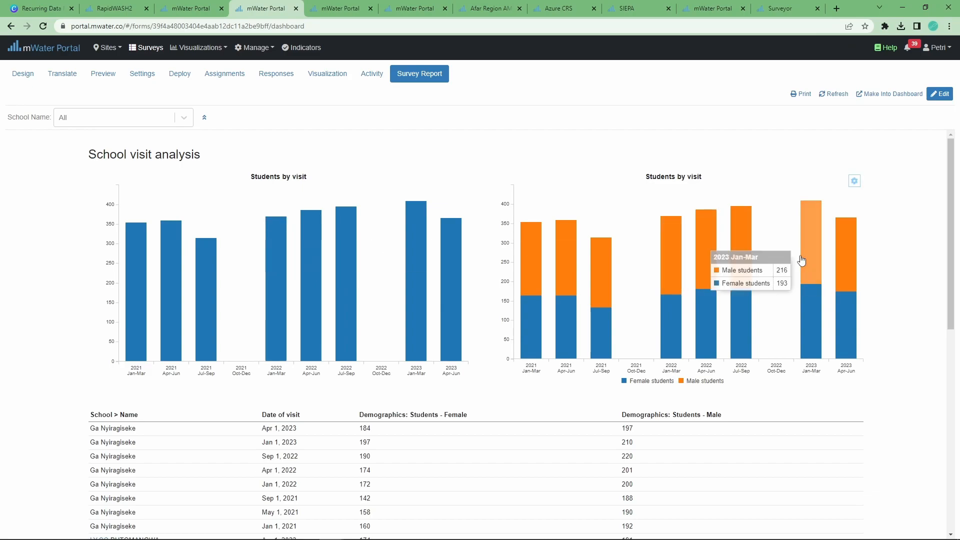
mouse_move(203, 48)
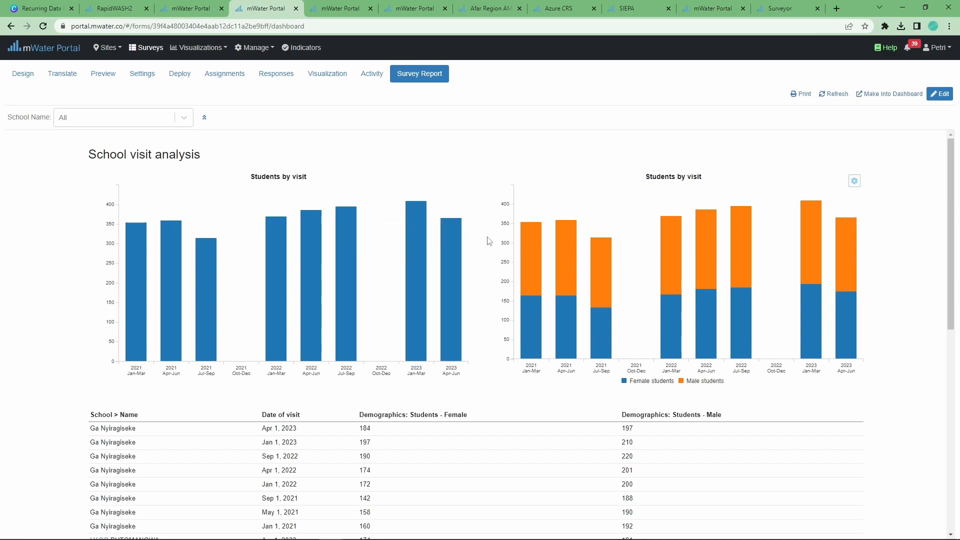
scroll(320, 415, down, 2)
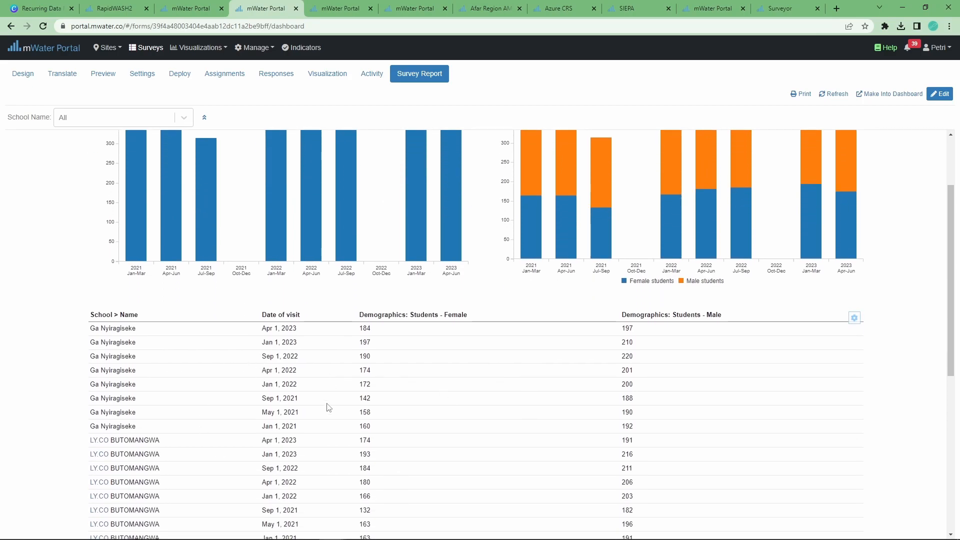
scroll(542, 405, up, 2)
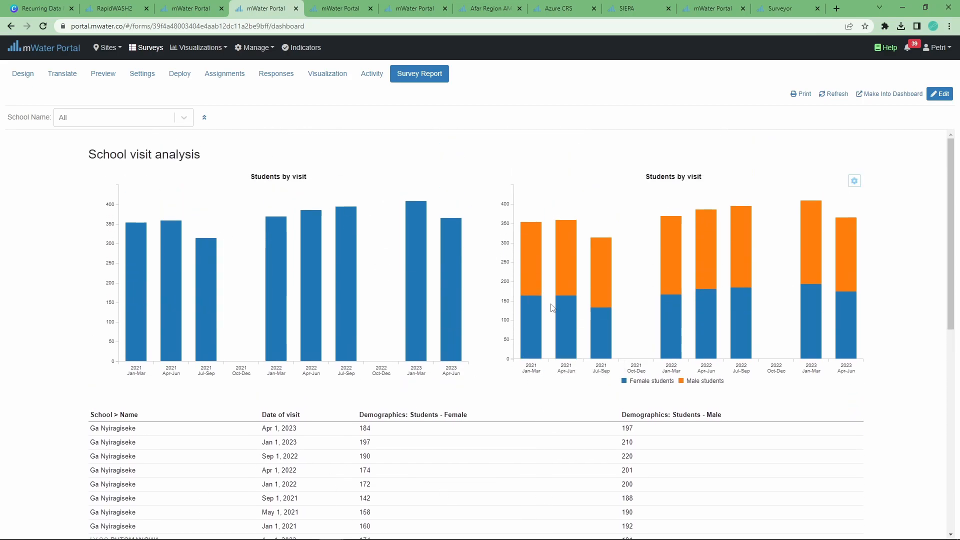
scroll(553, 304, down, 4)
scroll(575, 401, down, 5)
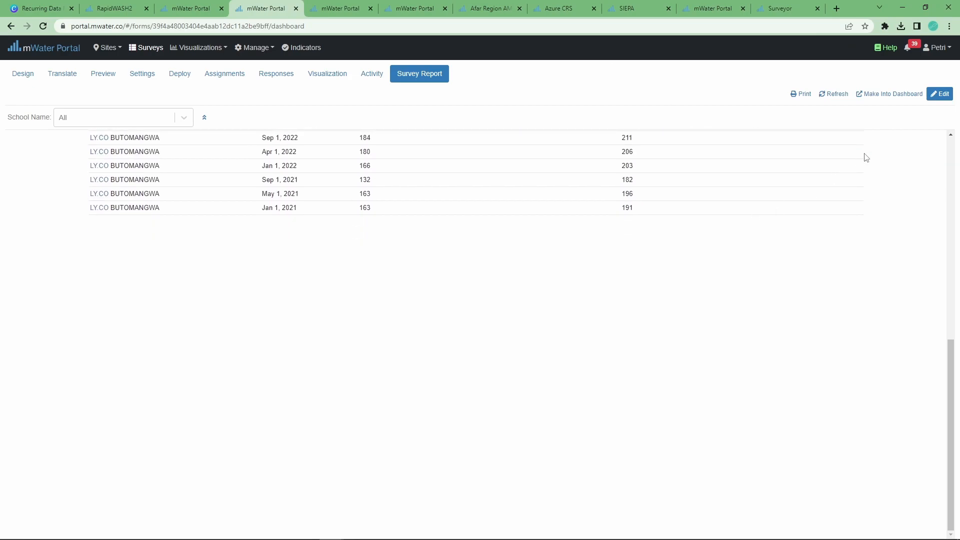
click(939, 94)
scroll(236, 317, down, 8)
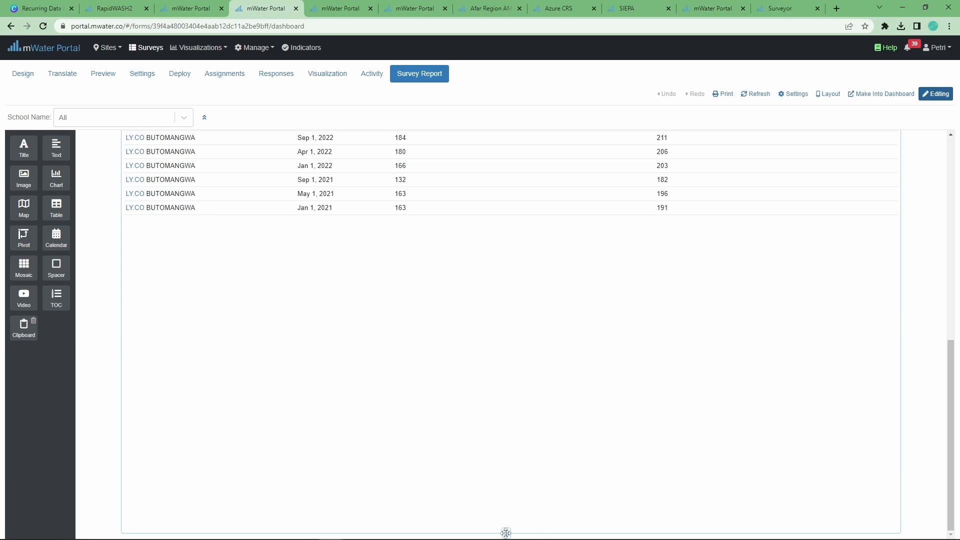
Shorten the table widget and add a bar chart below it
drag(506, 533, 499, 227)
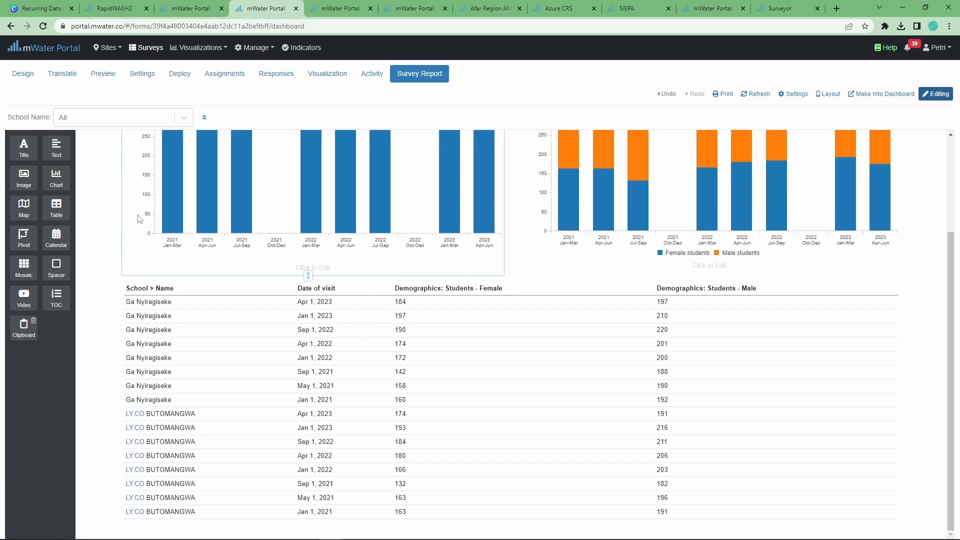
drag(59, 174, 349, 467)
scroll(366, 397, down, 4)
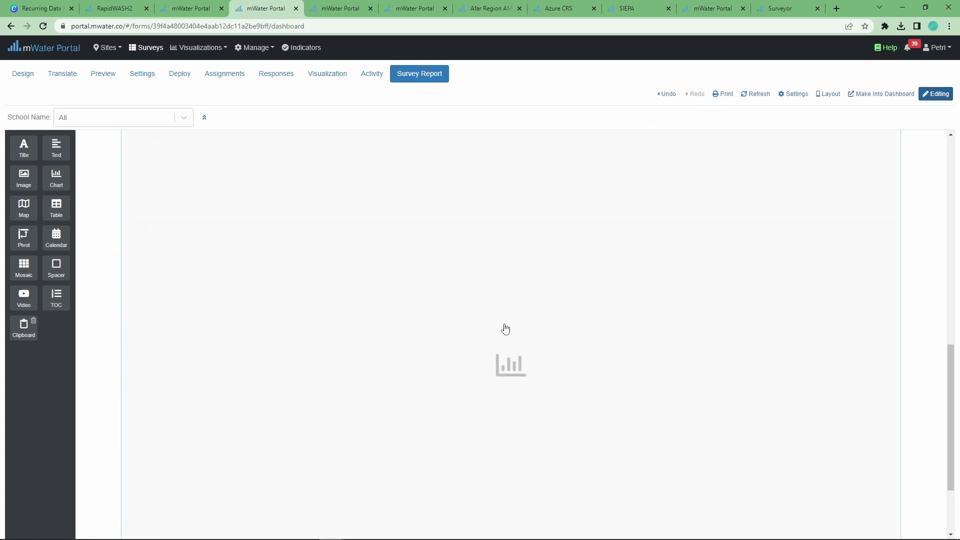
click(504, 328)
click(580, 138)
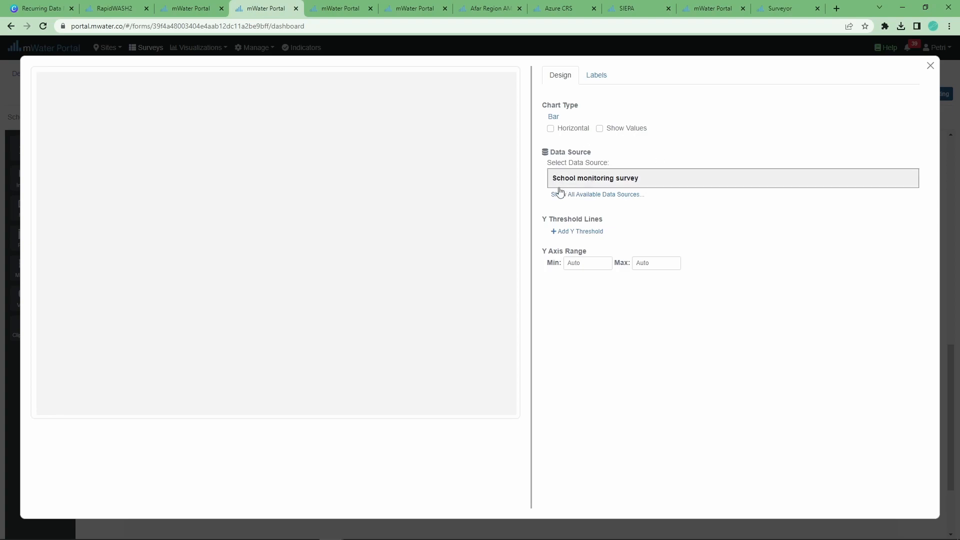
Base the chart on School monitoring survey with Date of visit grouped by Year/Quarter on the horizontal axis
click(597, 183)
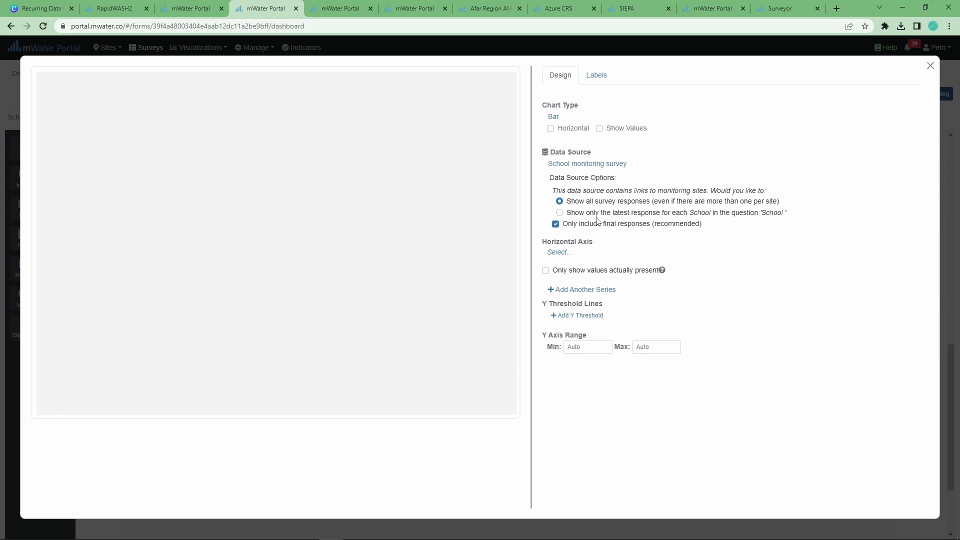
click(559, 253)
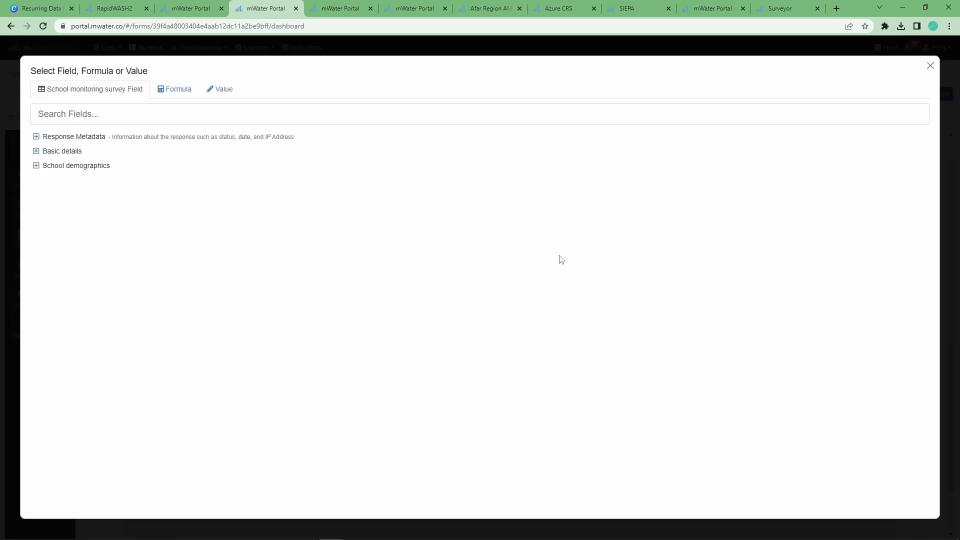
click(36, 151)
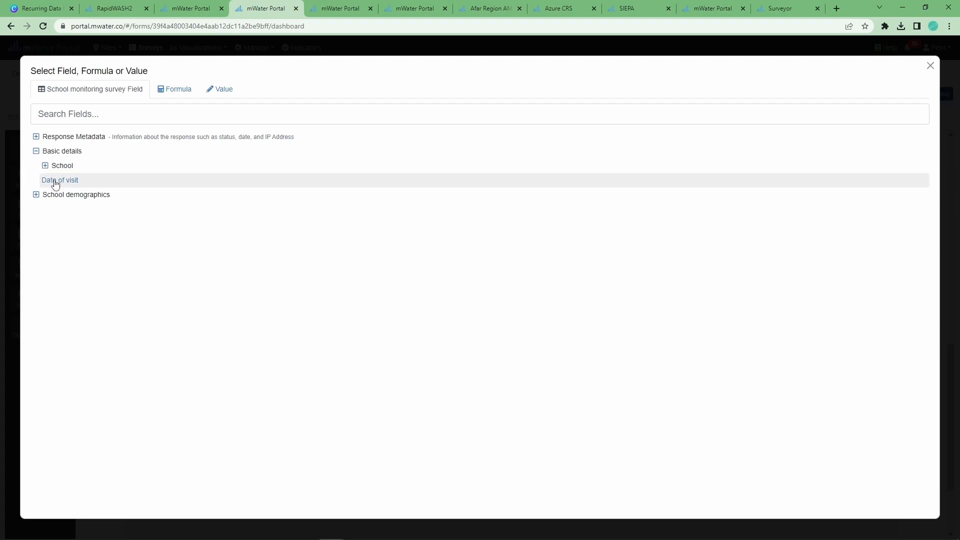
click(54, 181)
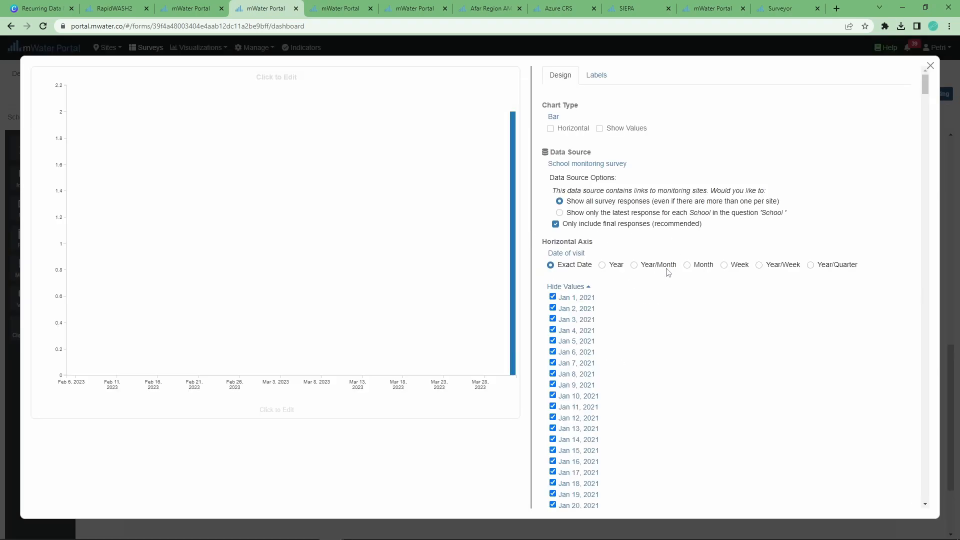
click(666, 270)
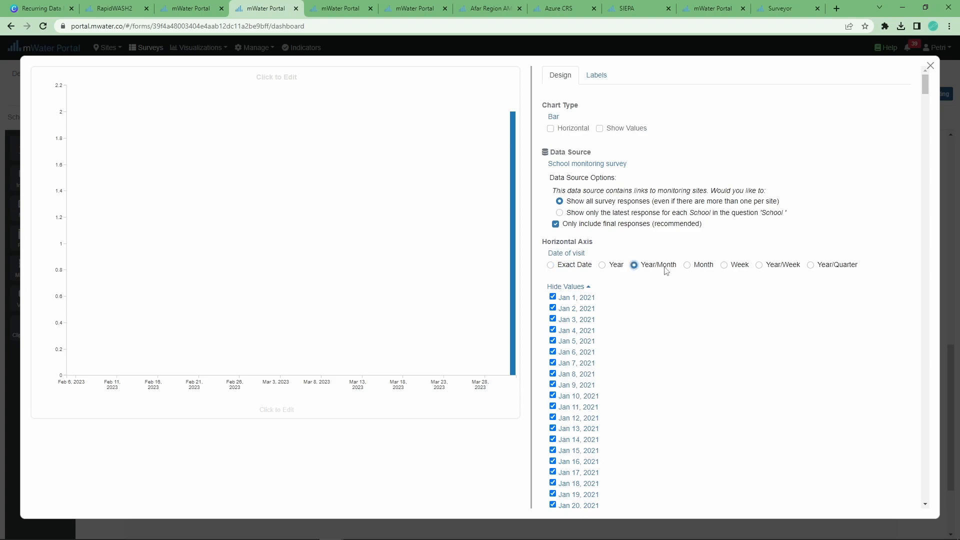
click(811, 266)
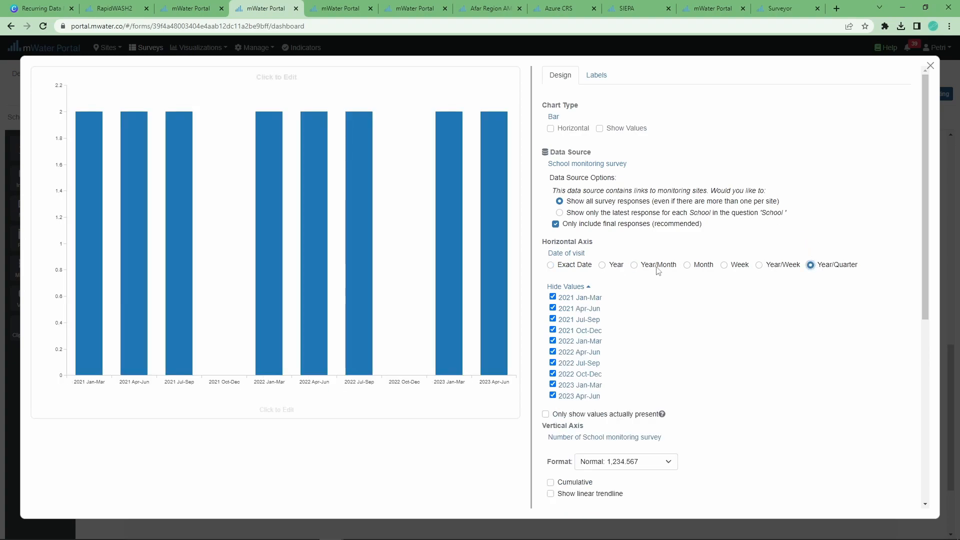
scroll(658, 271, down, 2)
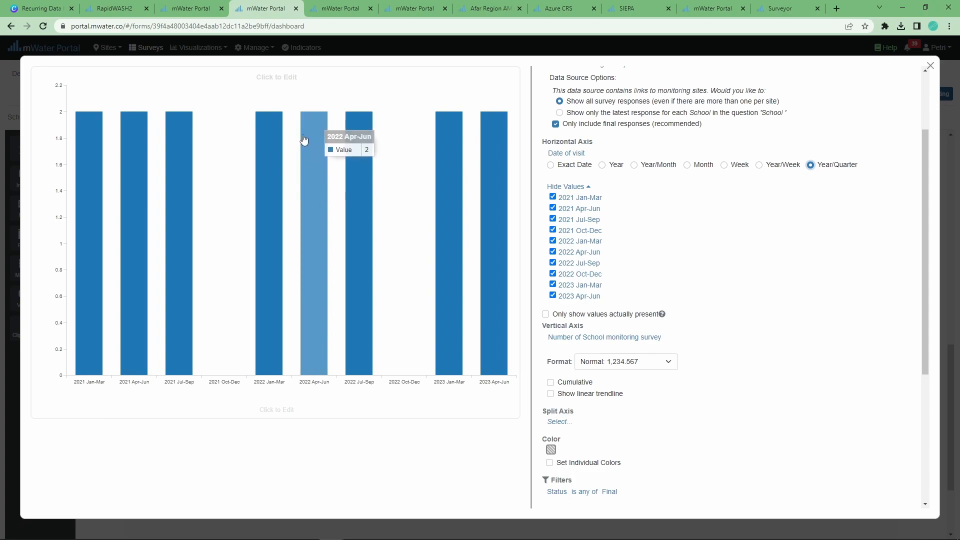
Replace the vertical-axis response count with Demographics: Students - Female
click(557, 346)
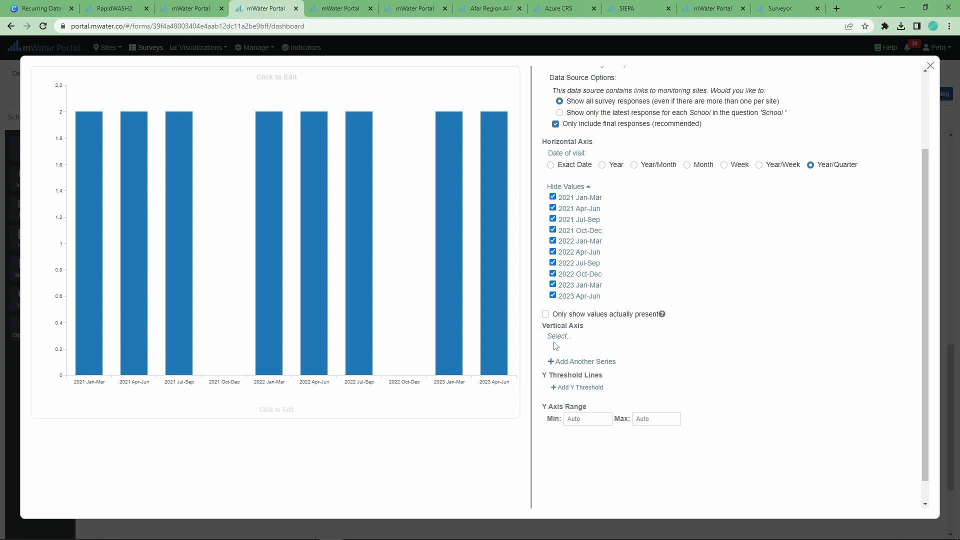
click(556, 338)
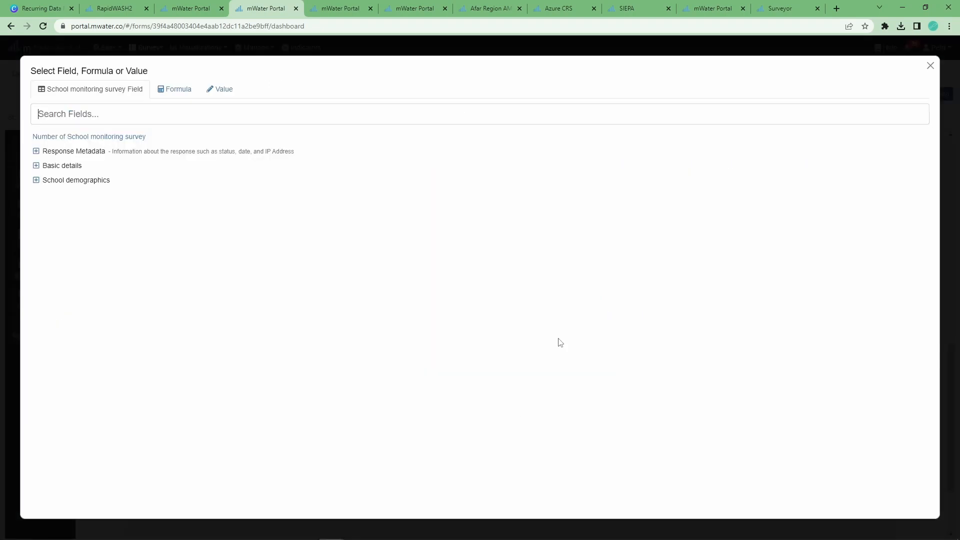
click(37, 182)
click(45, 195)
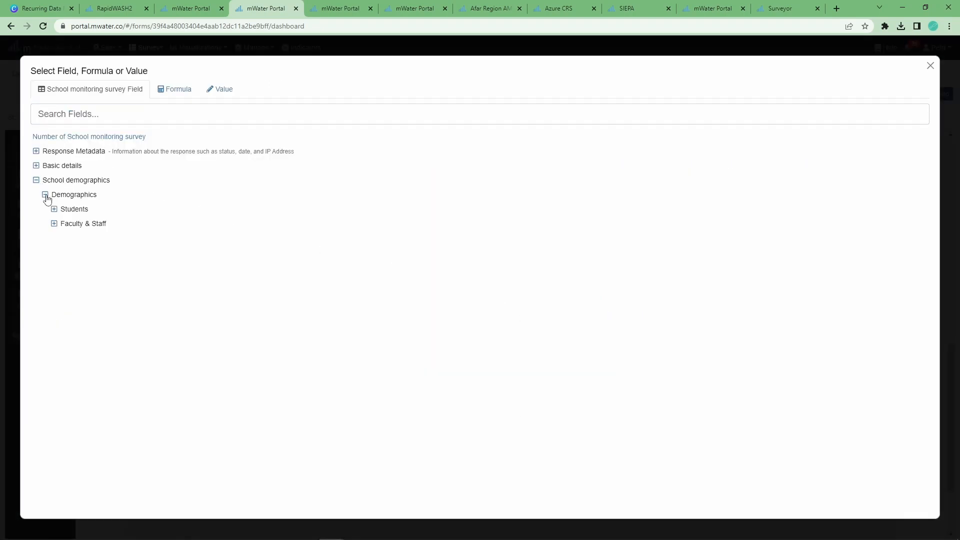
click(55, 210)
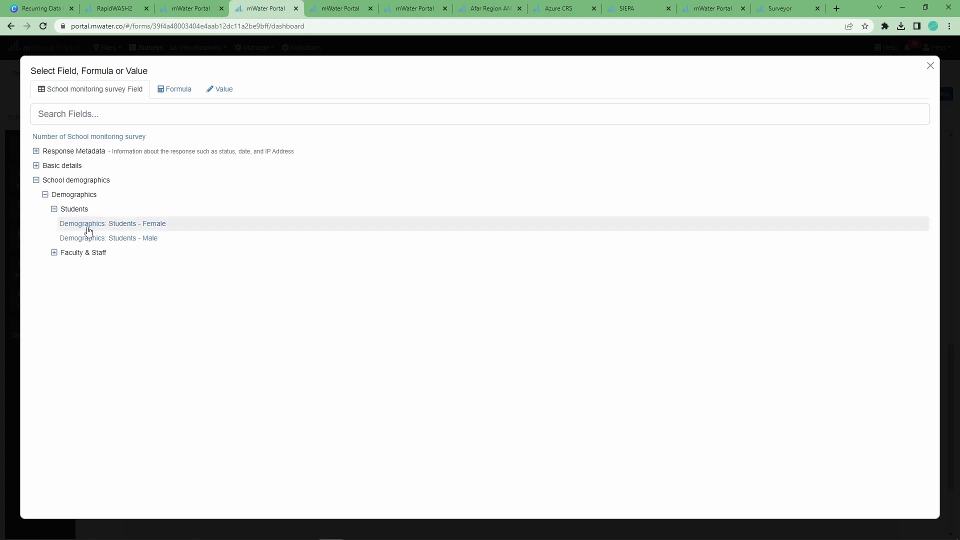
click(89, 225)
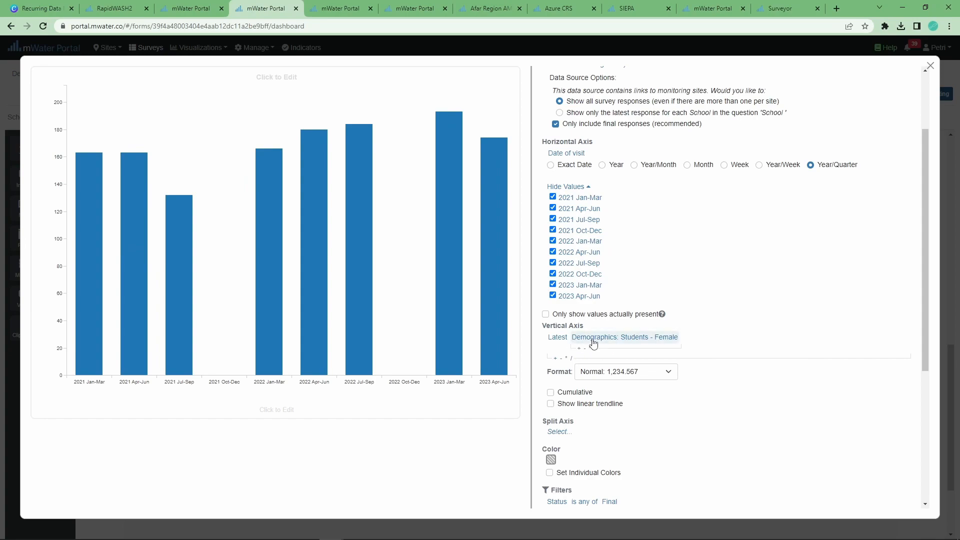
scroll(591, 403, down, 1)
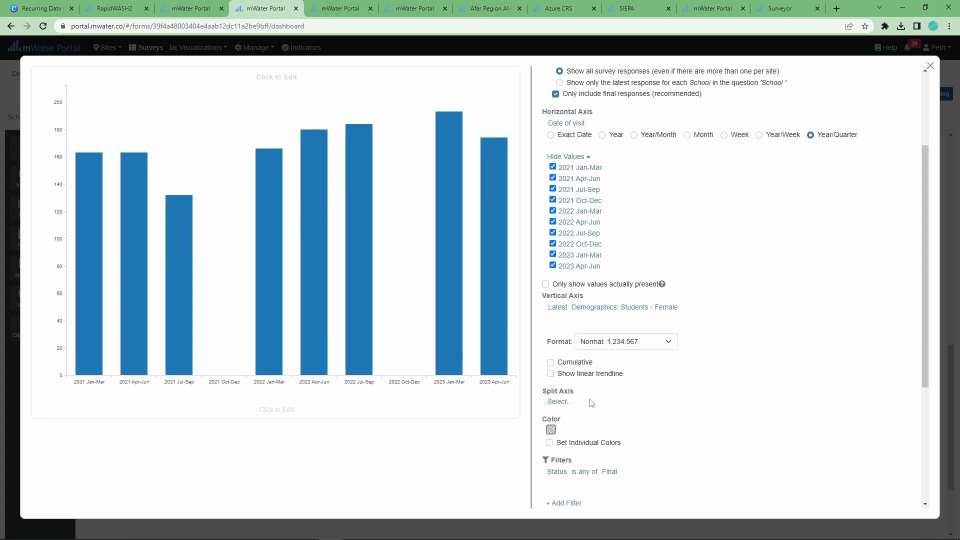
scroll(592, 403, up, 1)
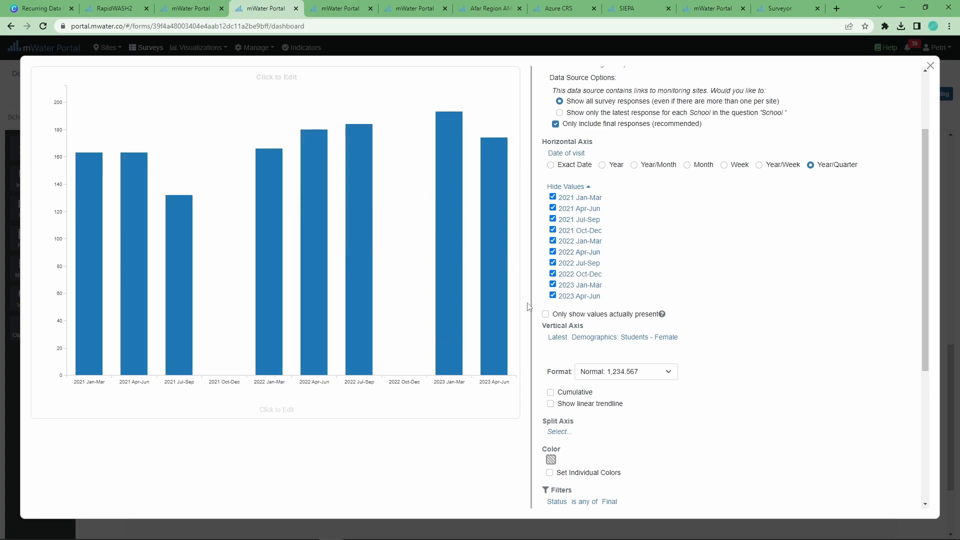
scroll(608, 370, down, 4)
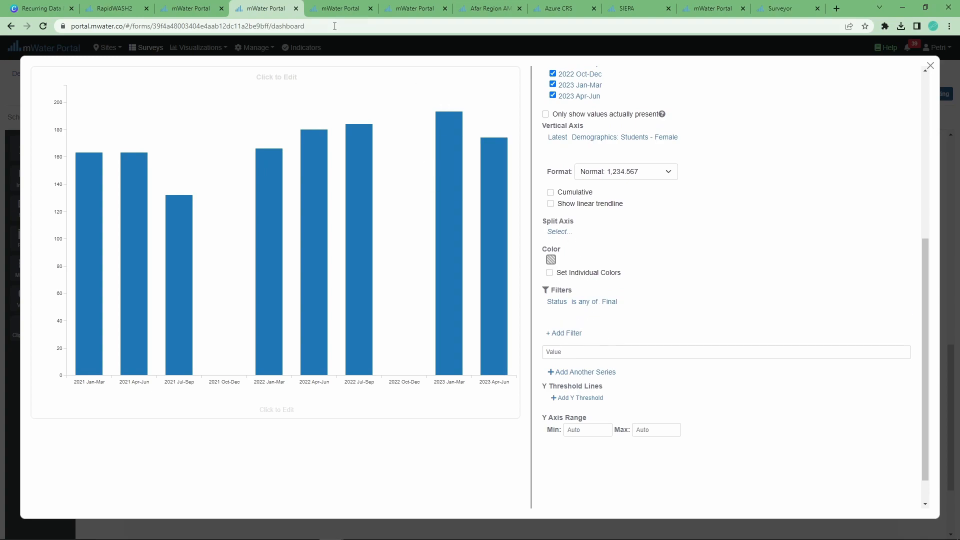
scroll(644, 197, up, 2)
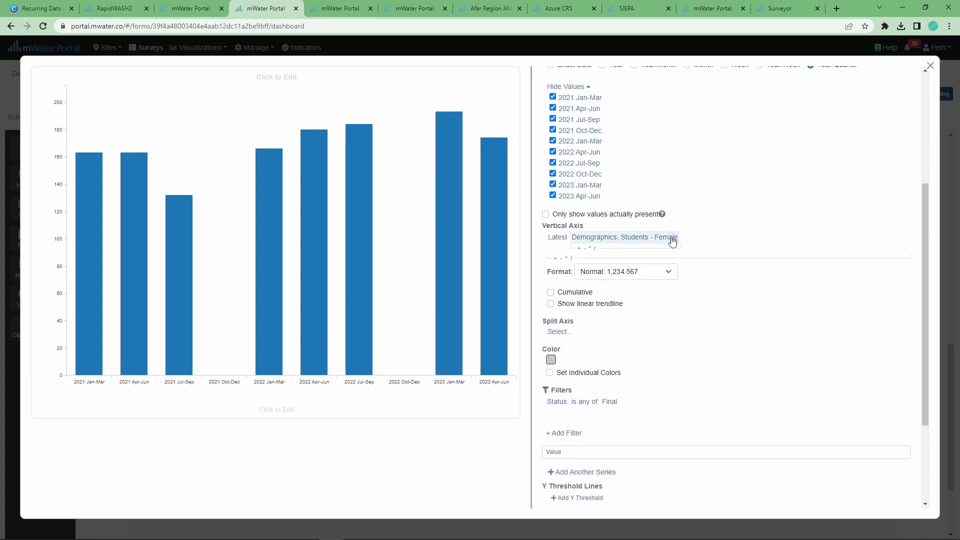
scroll(672, 242, down, 3)
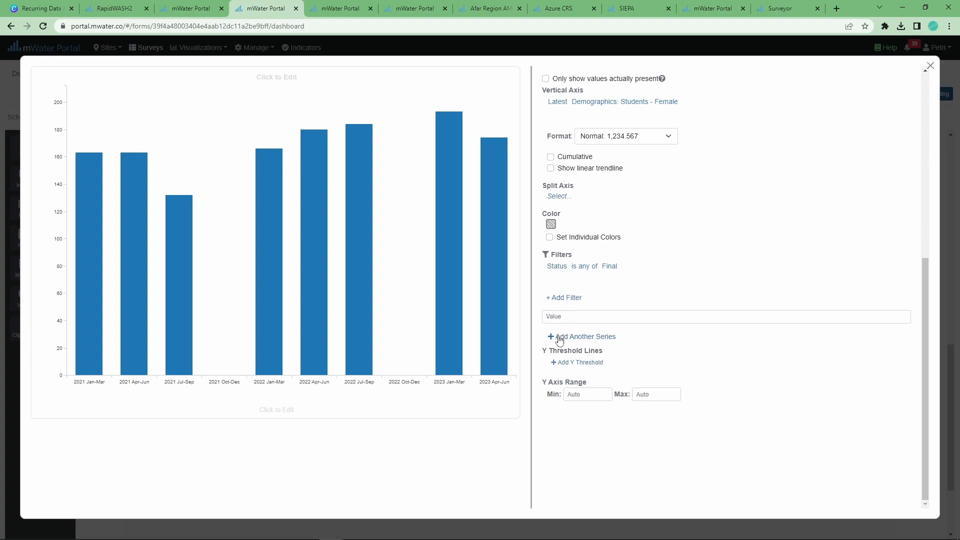
Add a second series on School monitoring survey, with Date of visit grouped by quarter
click(605, 338)
scroll(590, 332, down, 1)
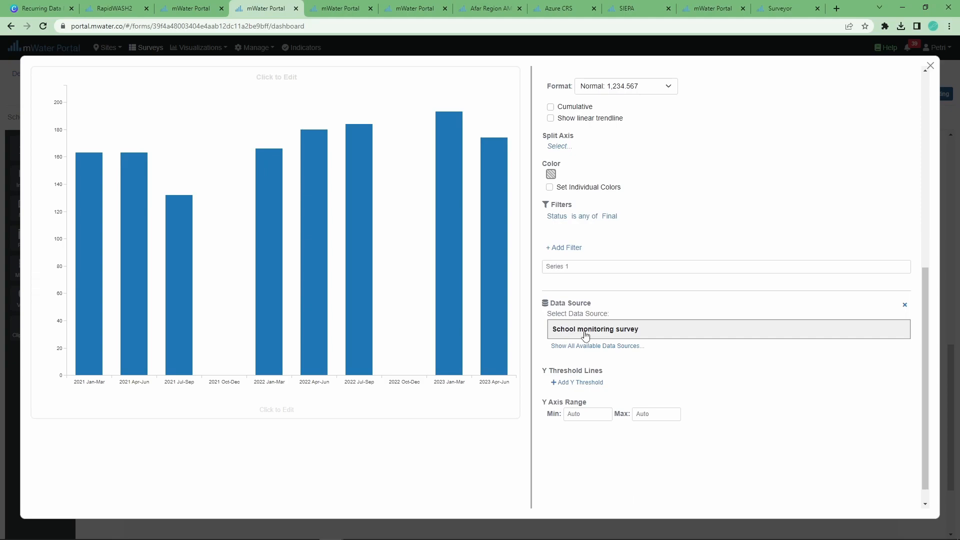
click(585, 334)
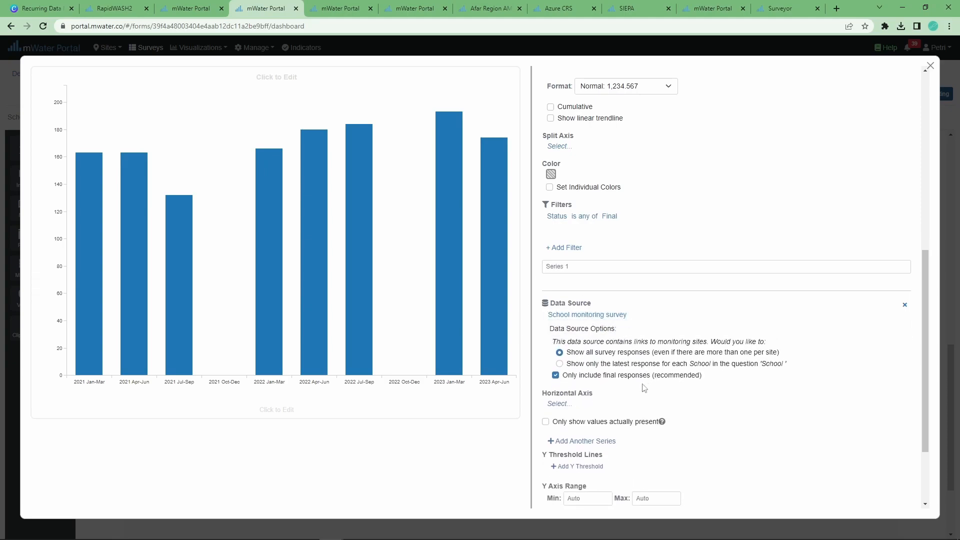
click(567, 406)
click(70, 152)
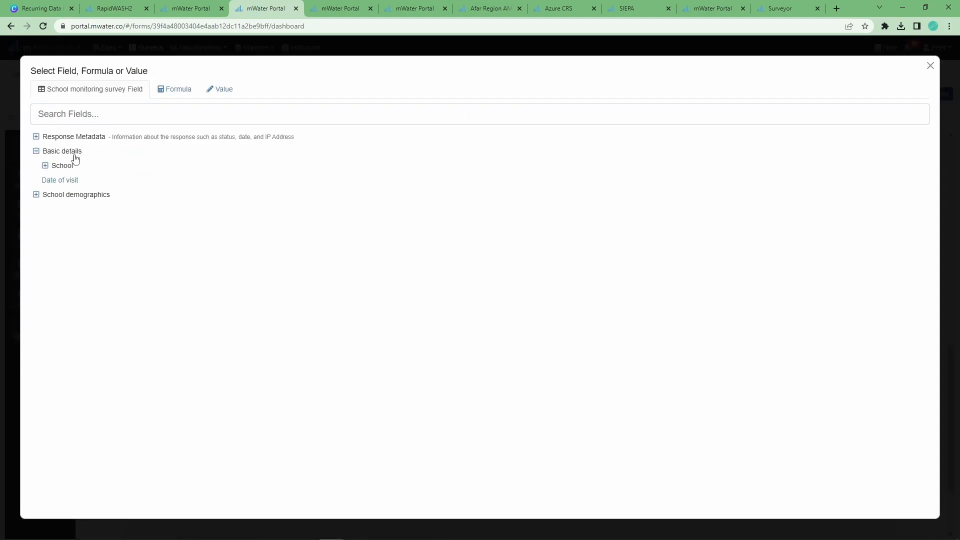
click(59, 181)
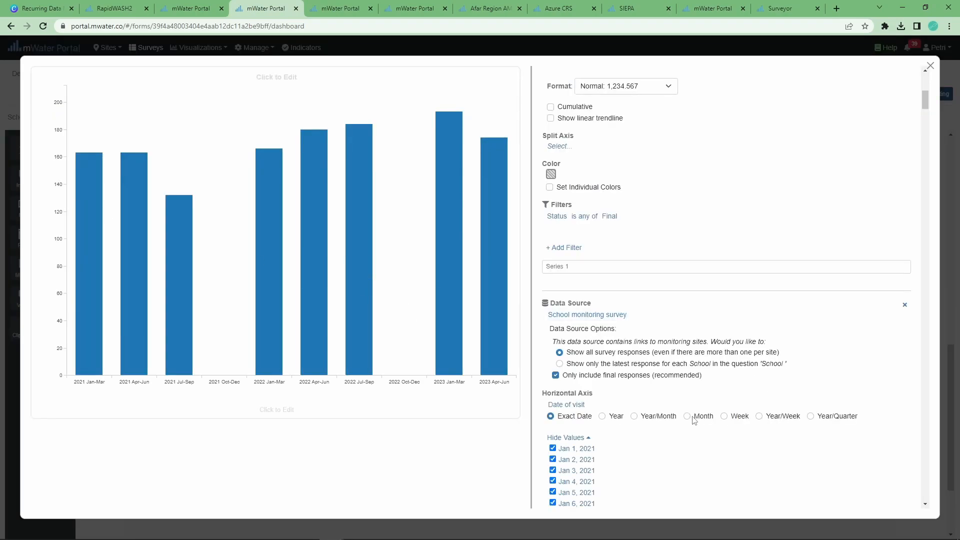
click(811, 417)
scroll(600, 251, down, 7)
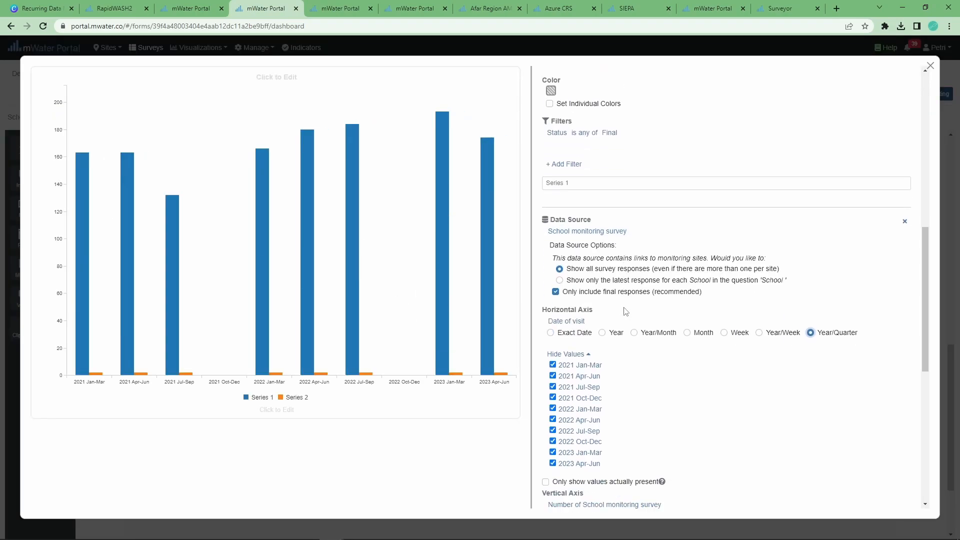
drag(555, 250, 559, 246)
Swap the second series' response count for Demographics: Students - Male
click(560, 244)
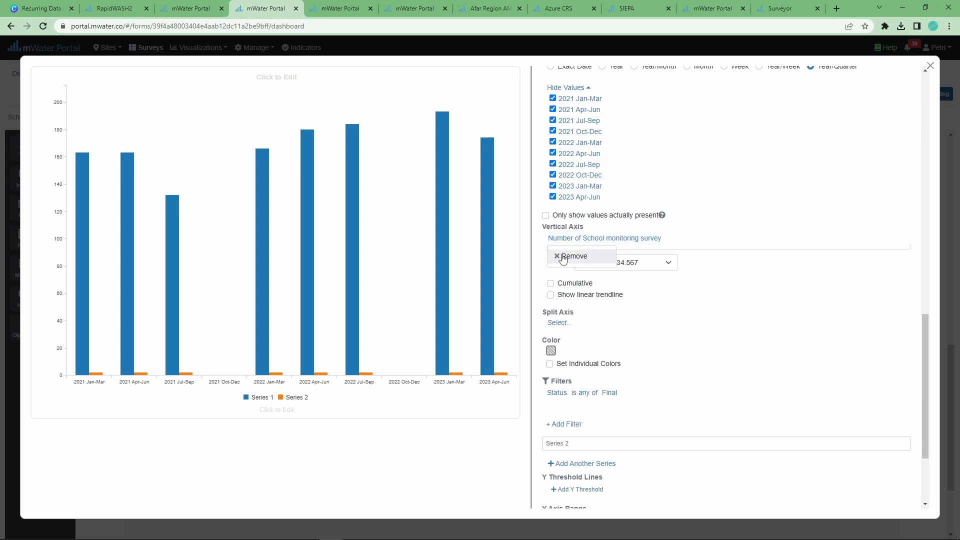
click(561, 257)
click(564, 313)
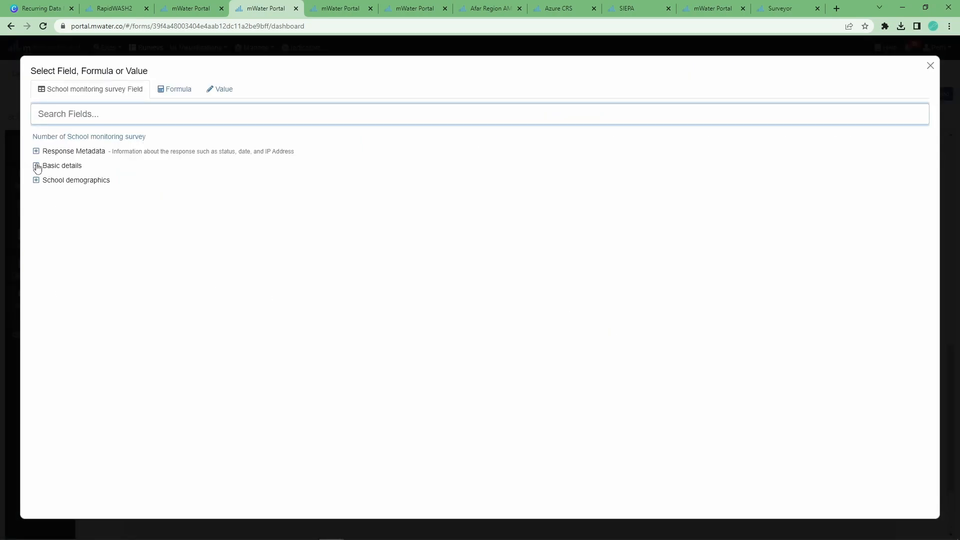
click(37, 181)
click(44, 195)
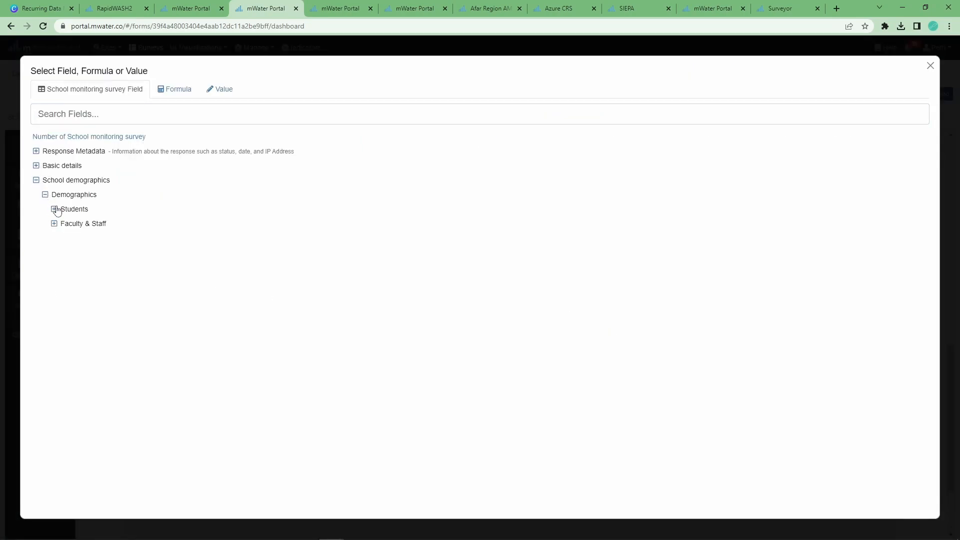
click(54, 209)
click(67, 237)
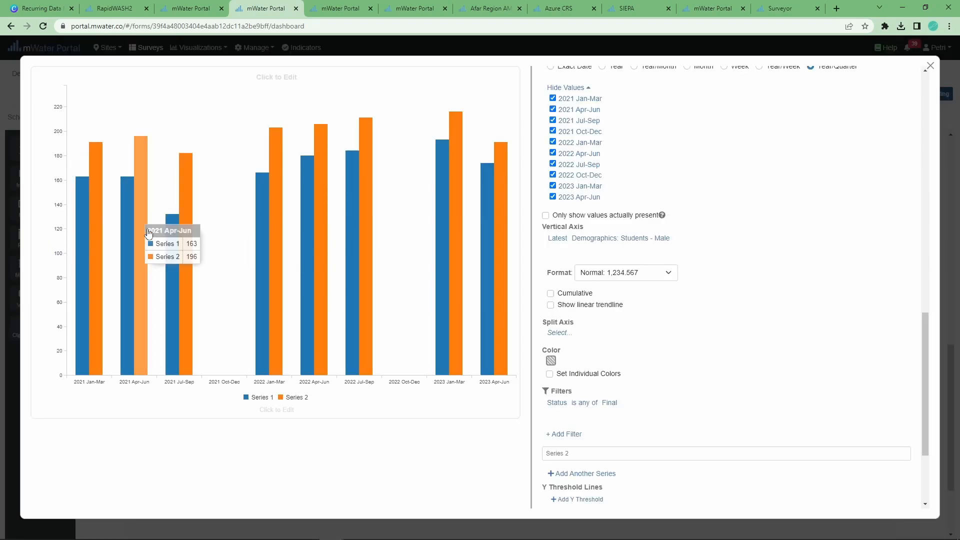
Name the second series 'Male students' and the first 'Female students'
click(615, 457)
text(MA)
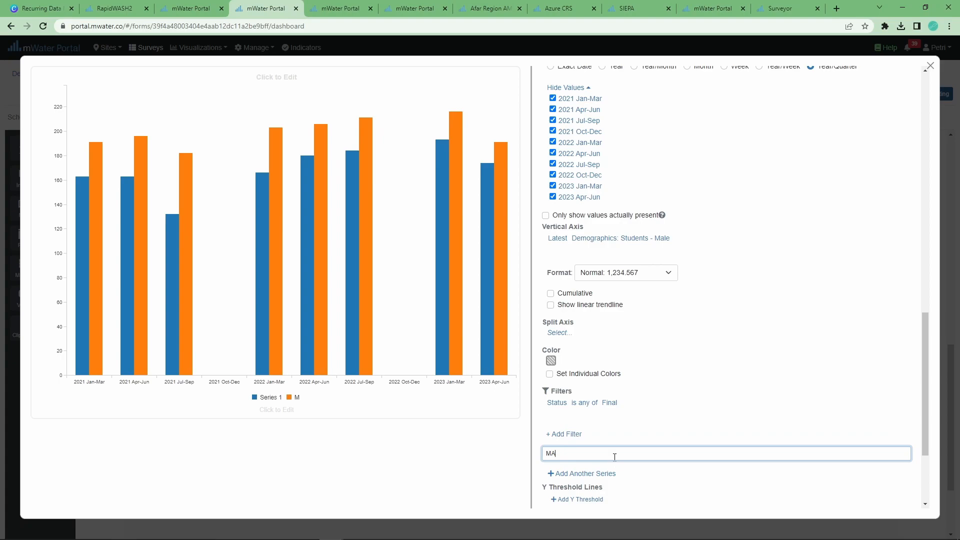
text(ale students)
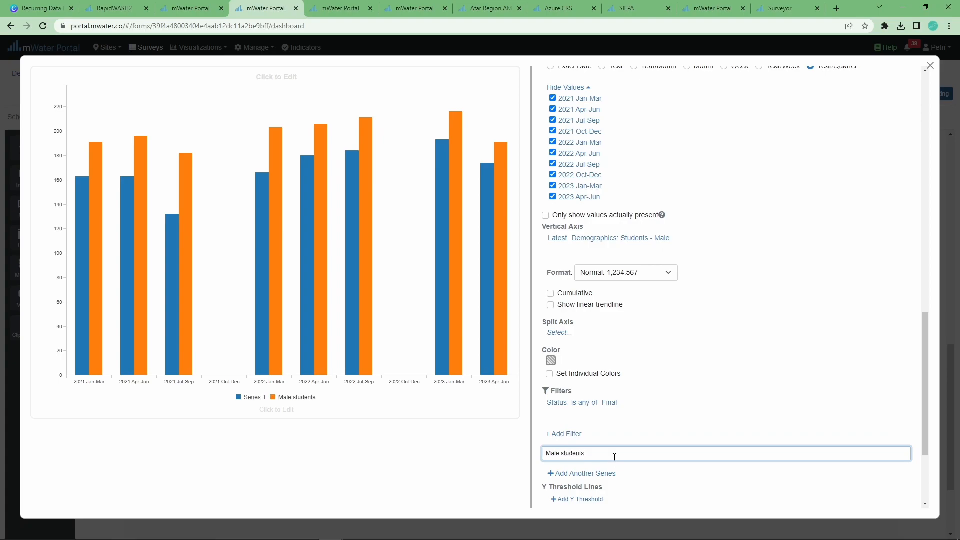
scroll(625, 375, up, 7)
click(589, 266)
text(F)
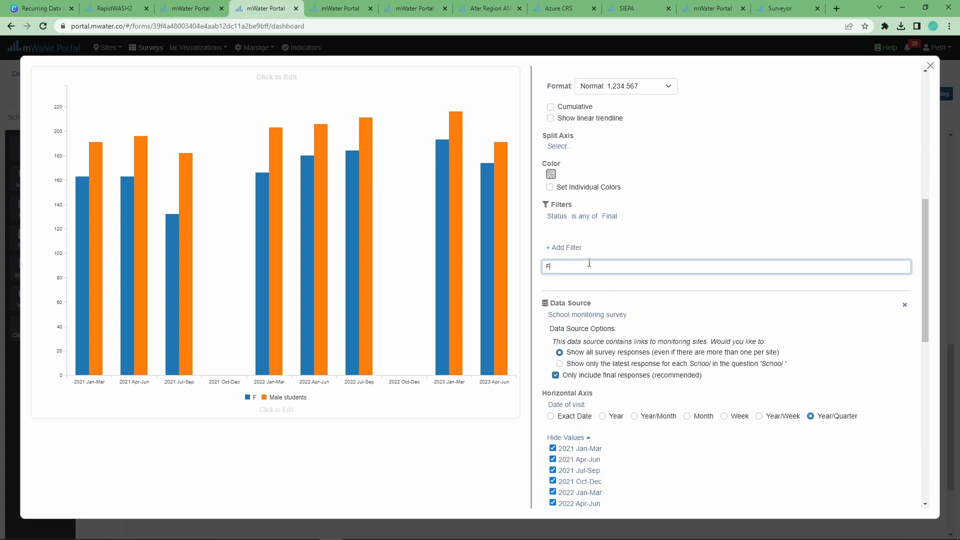
text(emale students)
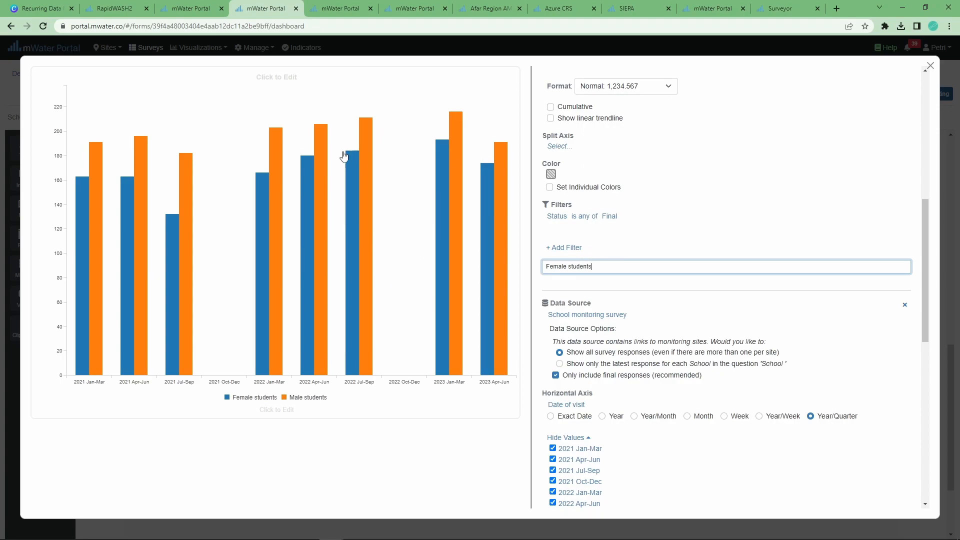
mouse_move(83, 220)
scroll(854, 220, up, 8)
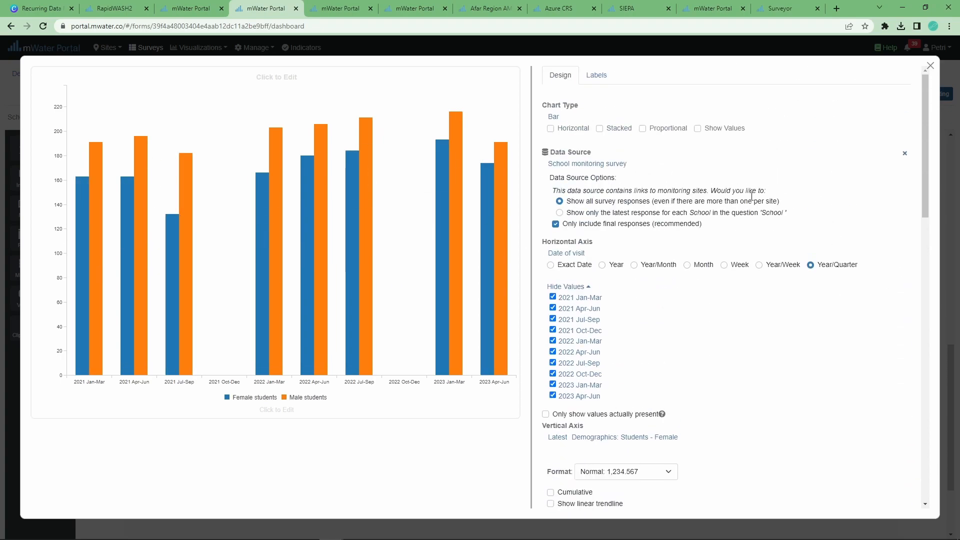
Stack the bars and title the chart 'Student attendance by visit'
click(600, 128)
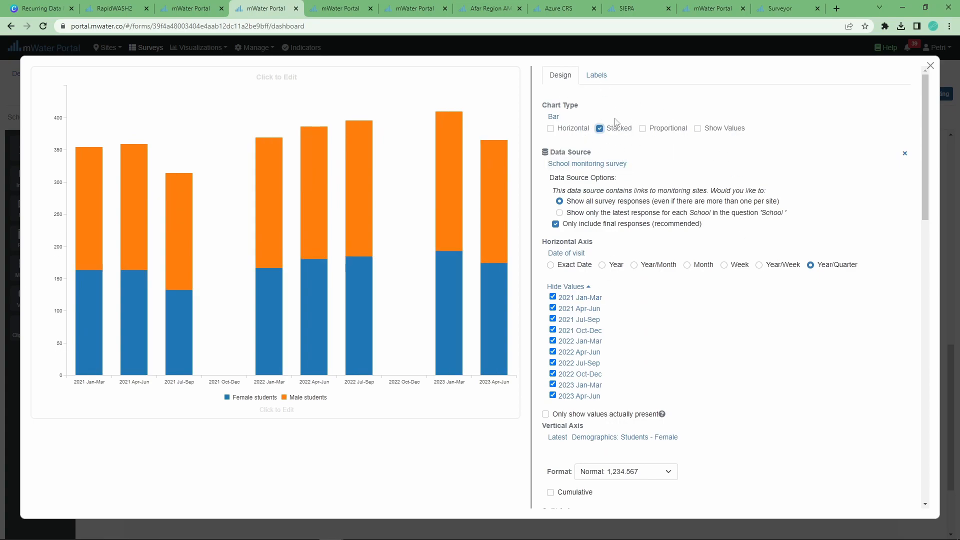
click(307, 75)
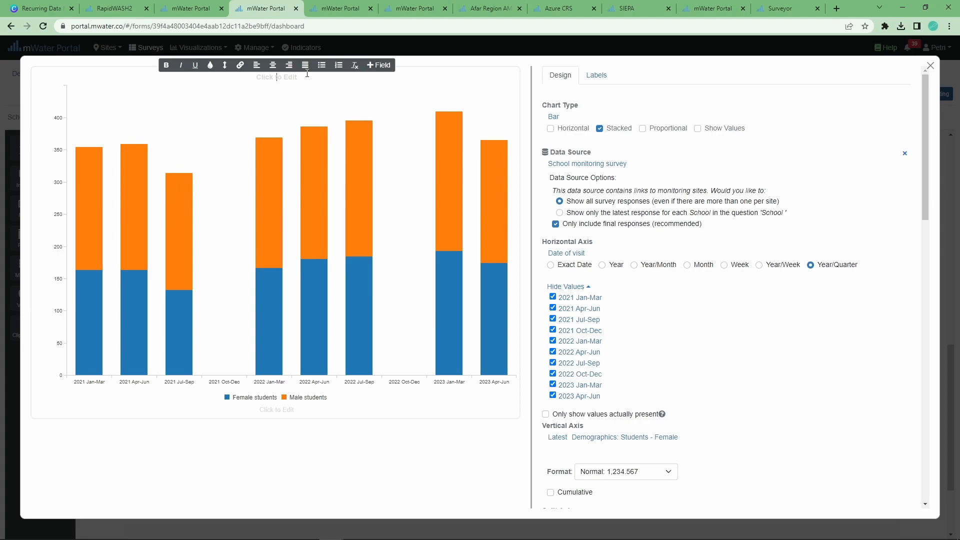
text(Student attendance v)
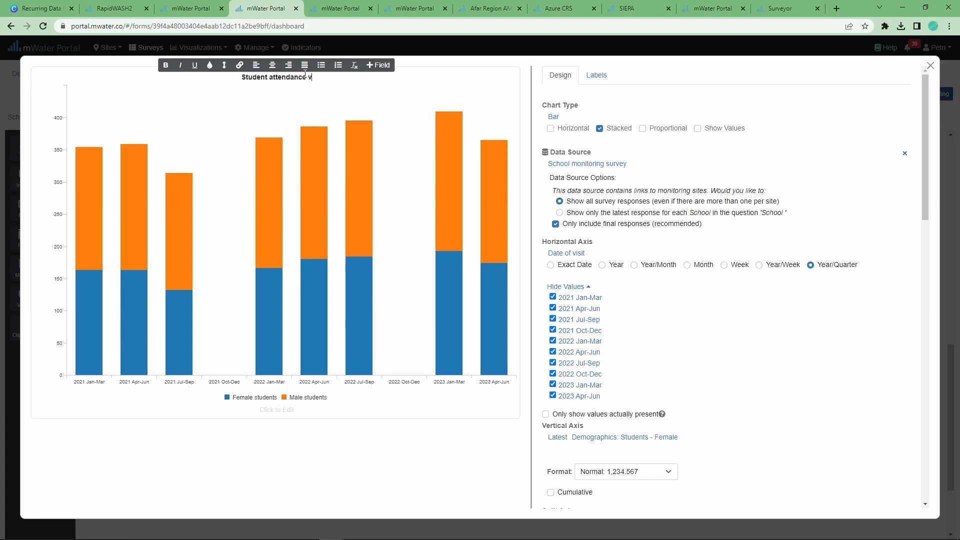
key(BackSpace)
text(by visit)
Back on the report, resize the chart, select the data table and open the filter settings
click(931, 67)
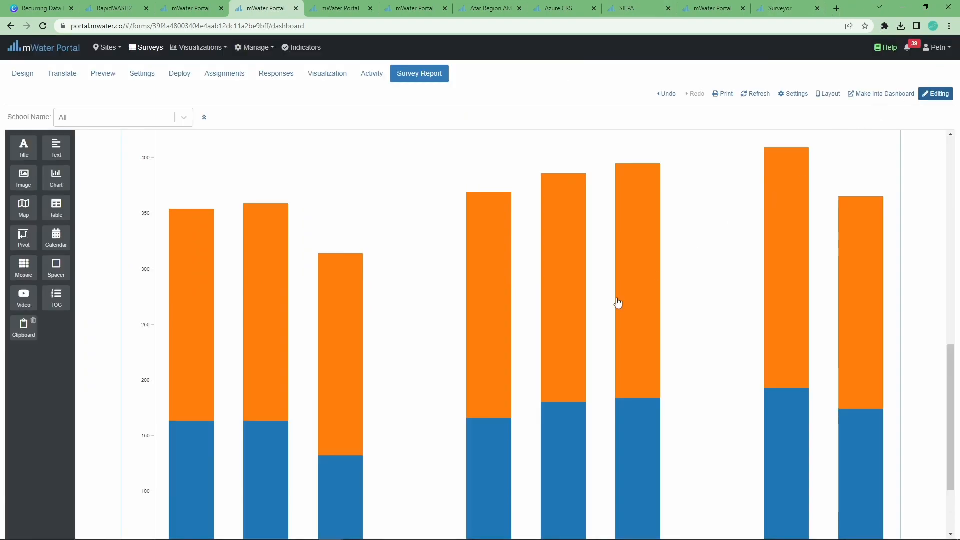
scroll(523, 392, down, 2)
drag(508, 533, 514, 283)
scroll(507, 332, up, 4)
scroll(507, 340, down, 4)
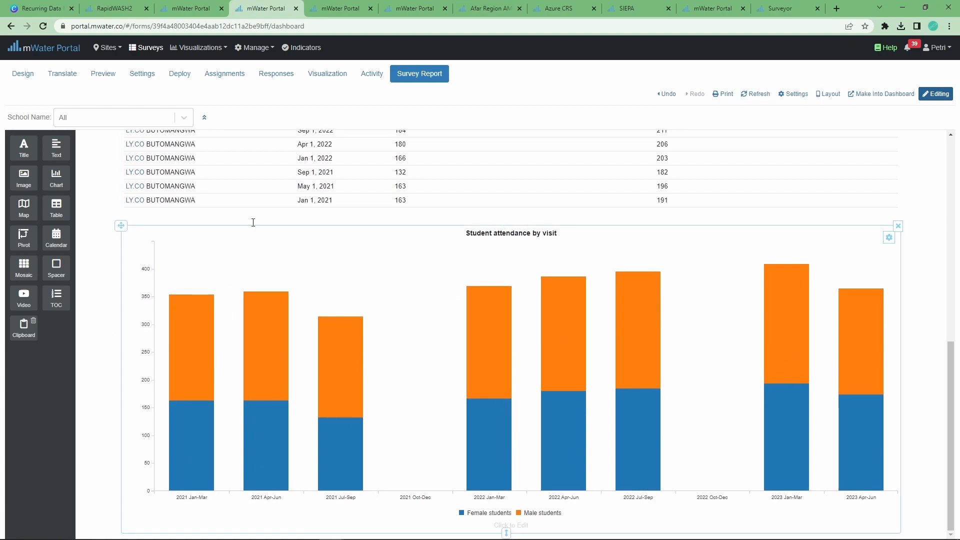
click(170, 201)
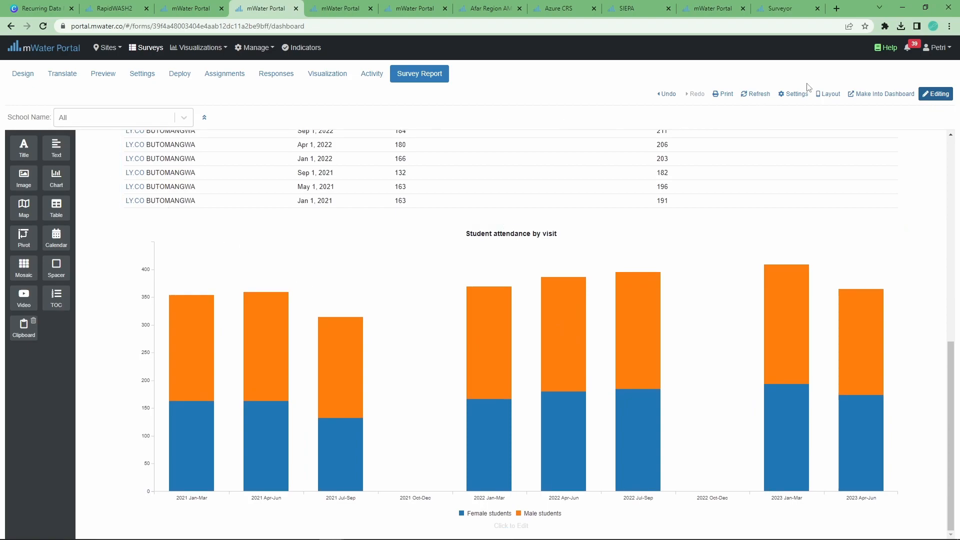
click(789, 98)
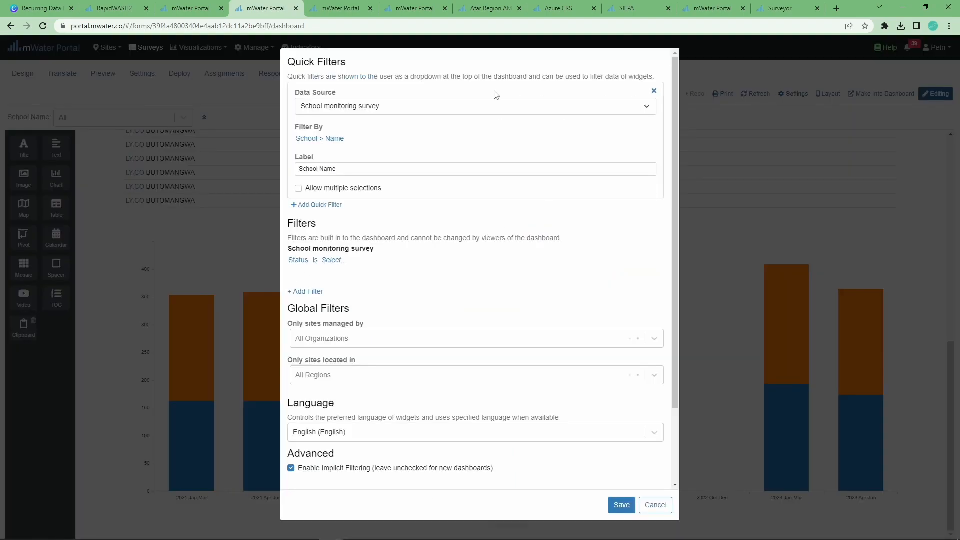
Replace the old School Name quick filter with a new one filtering by School > Name
click(654, 91)
click(318, 88)
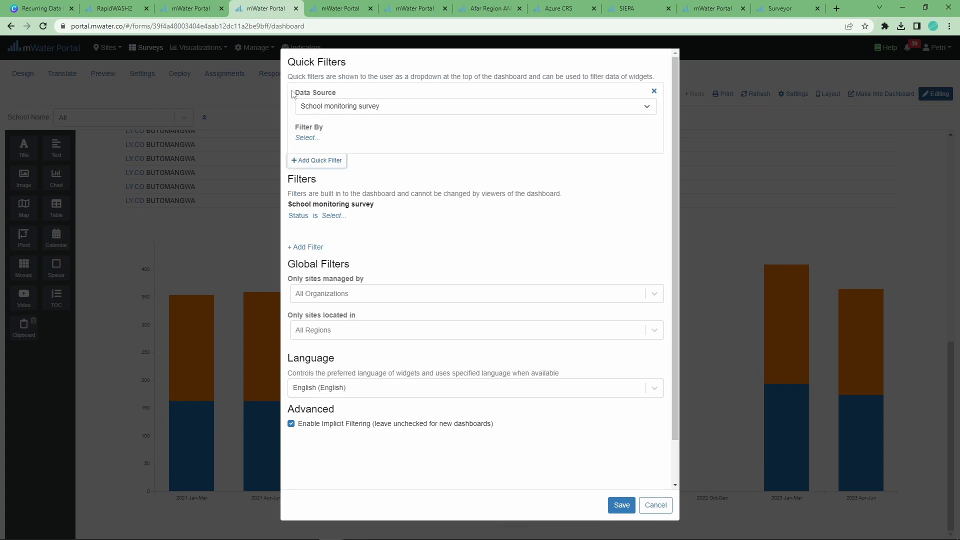
click(307, 137)
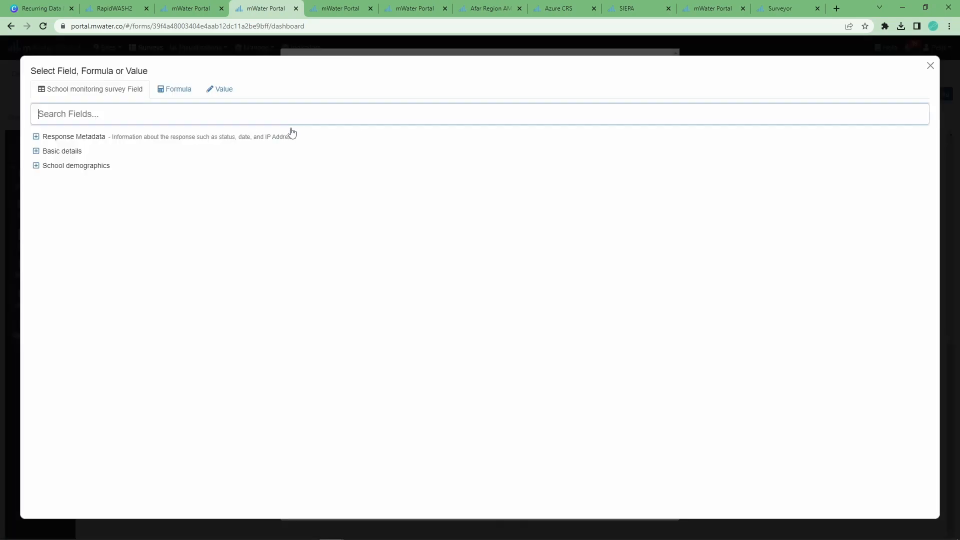
click(36, 151)
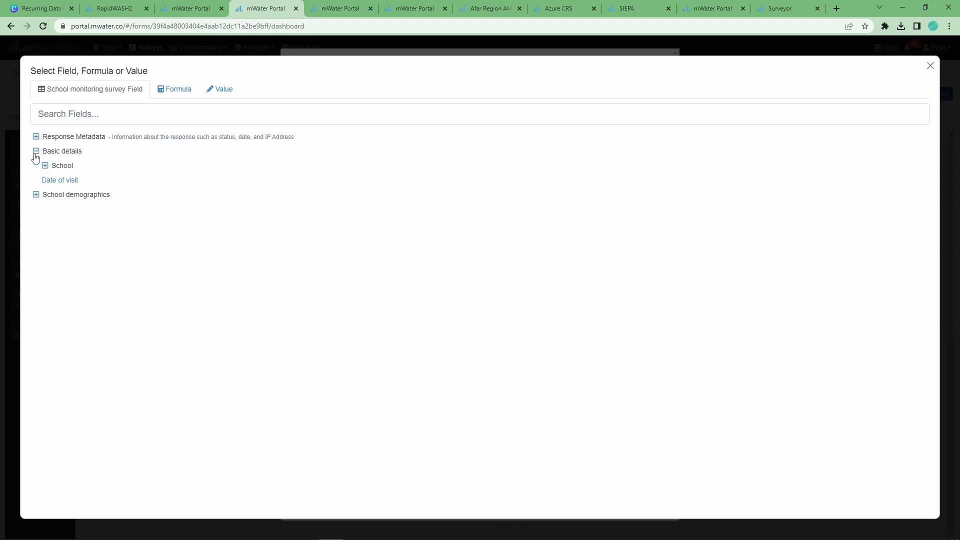
click(45, 166)
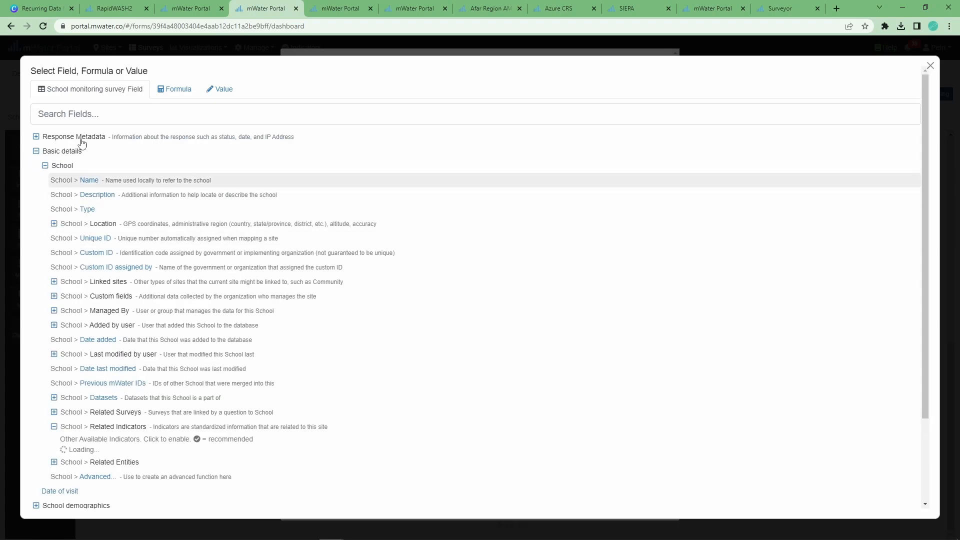
click(45, 166)
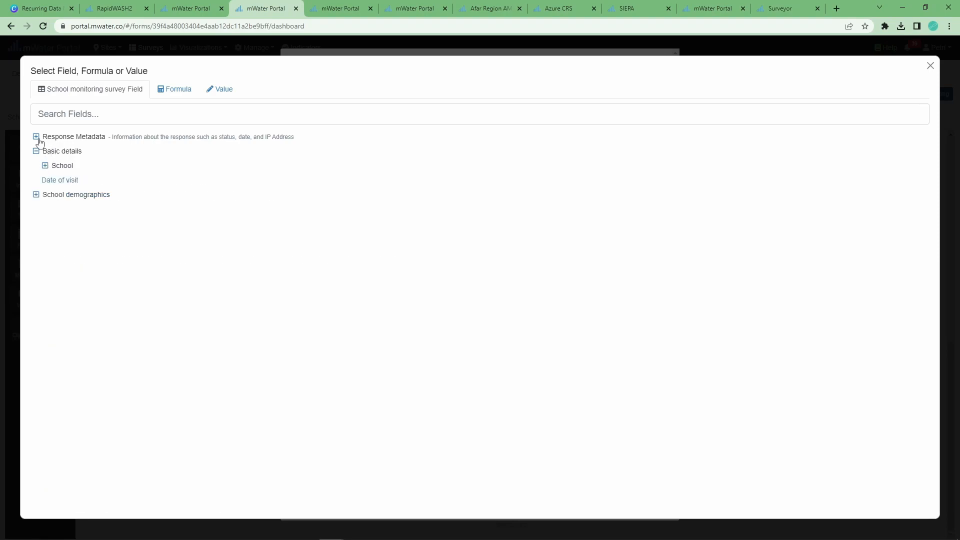
click(60, 169)
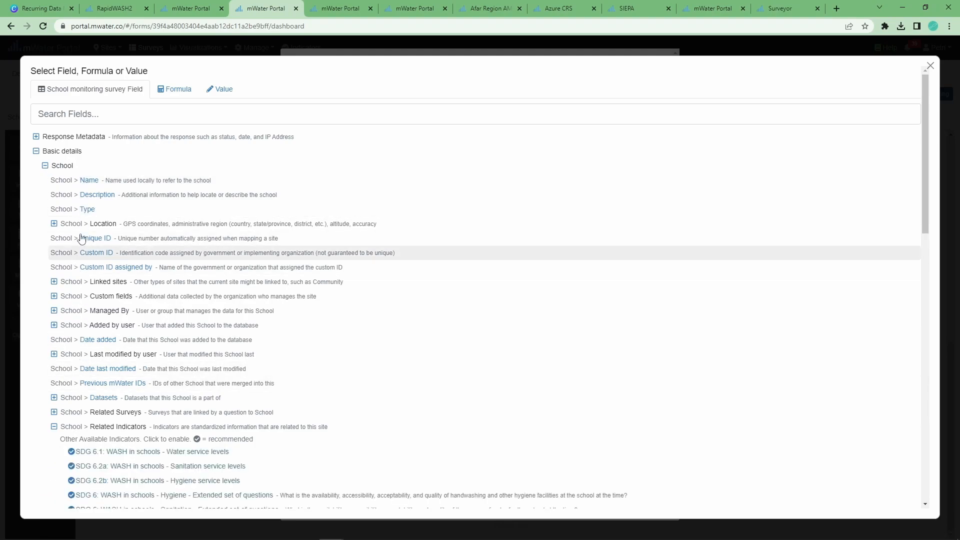
click(70, 184)
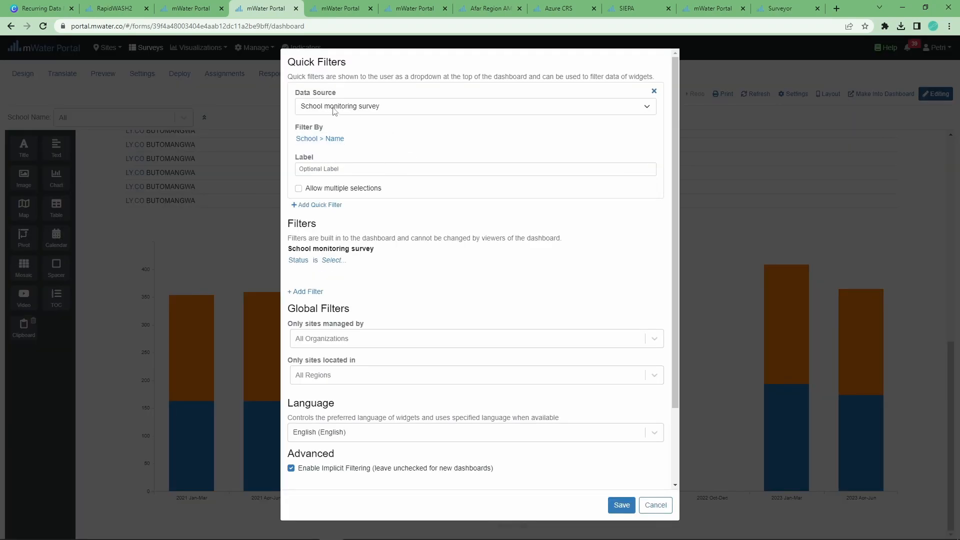
Label the quick filter 'School name', allow multiple selections, and save it
click(330, 170)
text(School name)
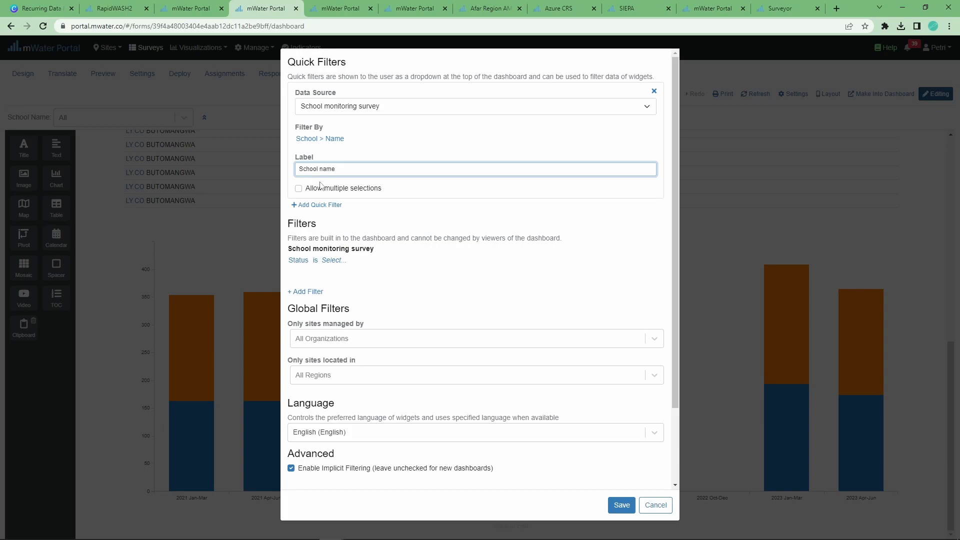
click(321, 188)
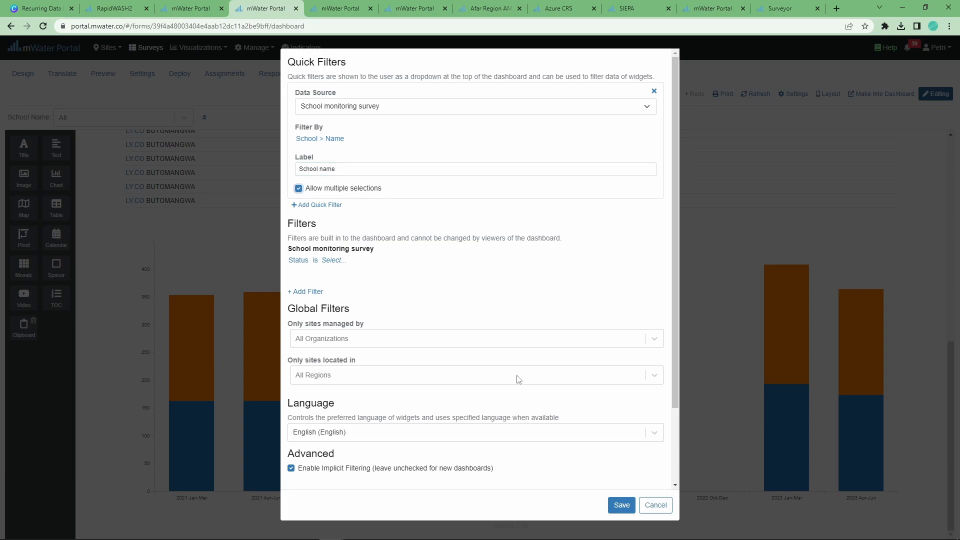
click(614, 502)
click(103, 116)
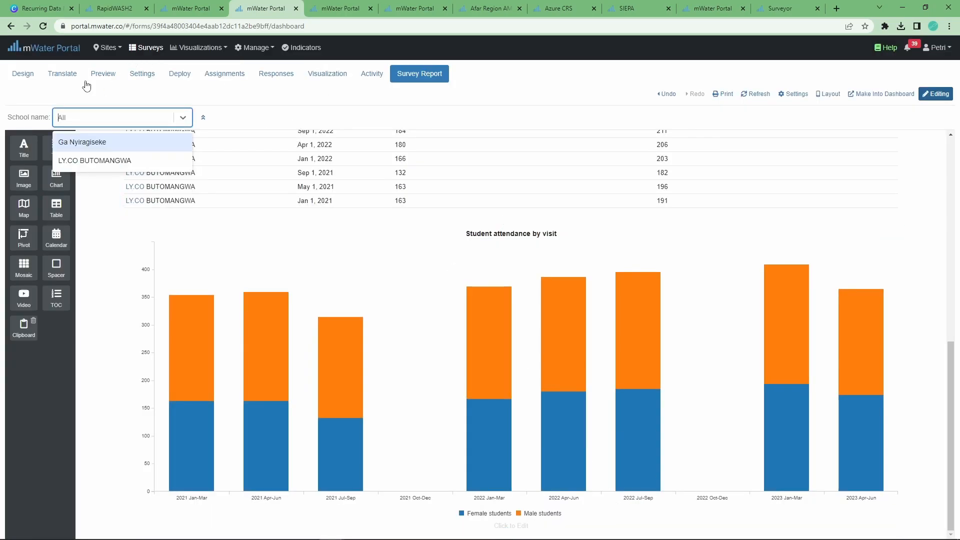
click(87, 161)
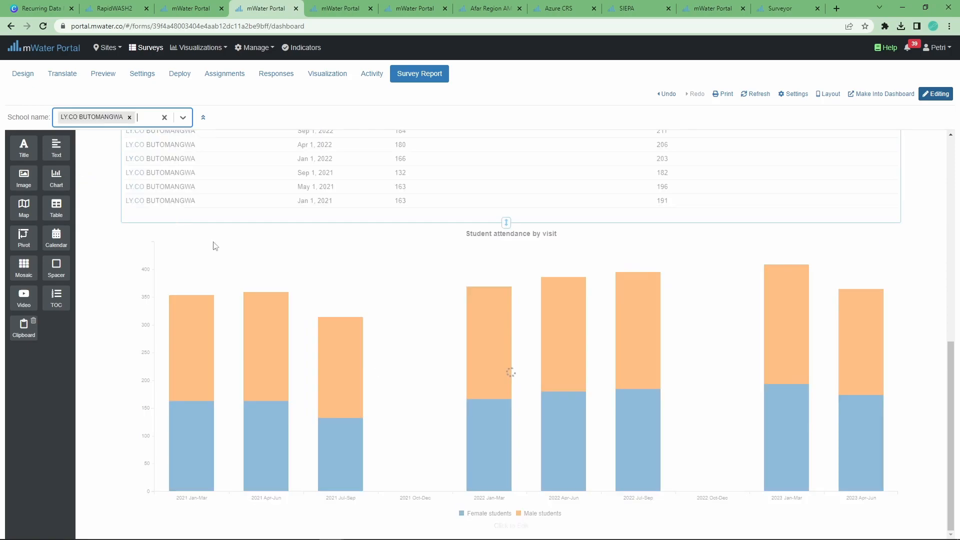
scroll(343, 429, up, 10)
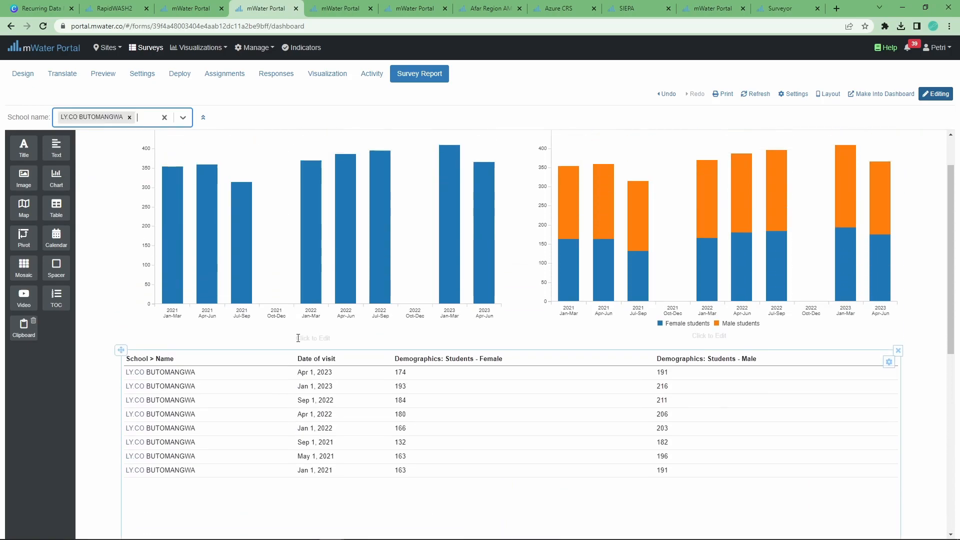
click(102, 120)
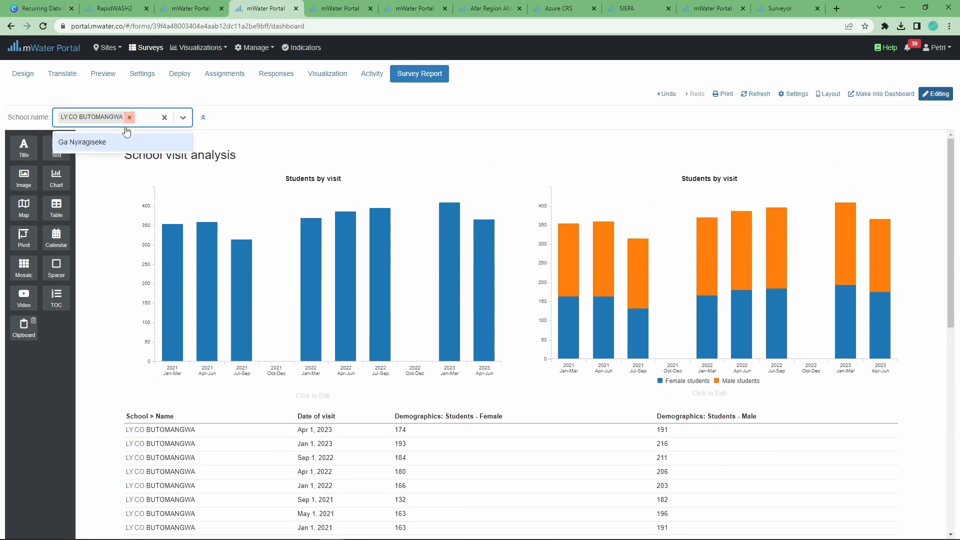
click(127, 142)
click(129, 117)
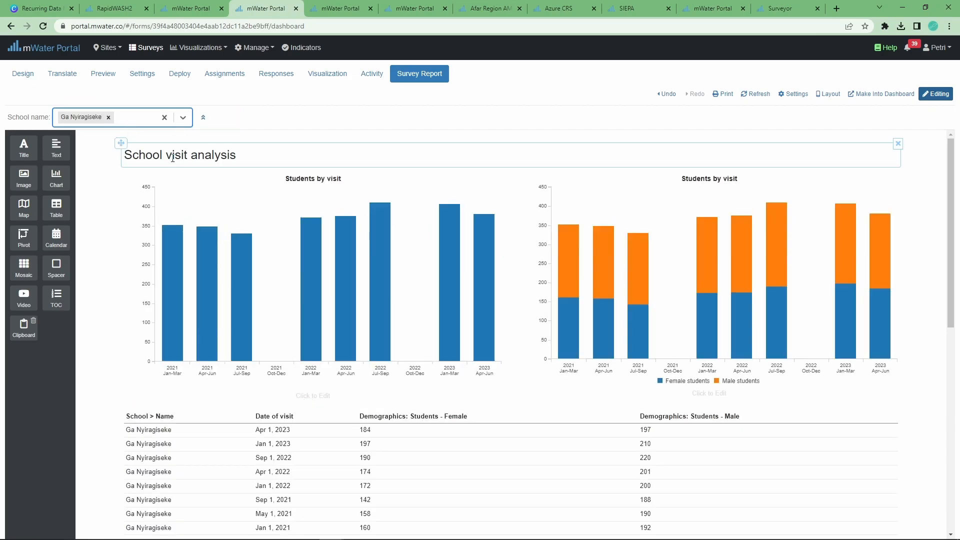
click(108, 117)
click(103, 123)
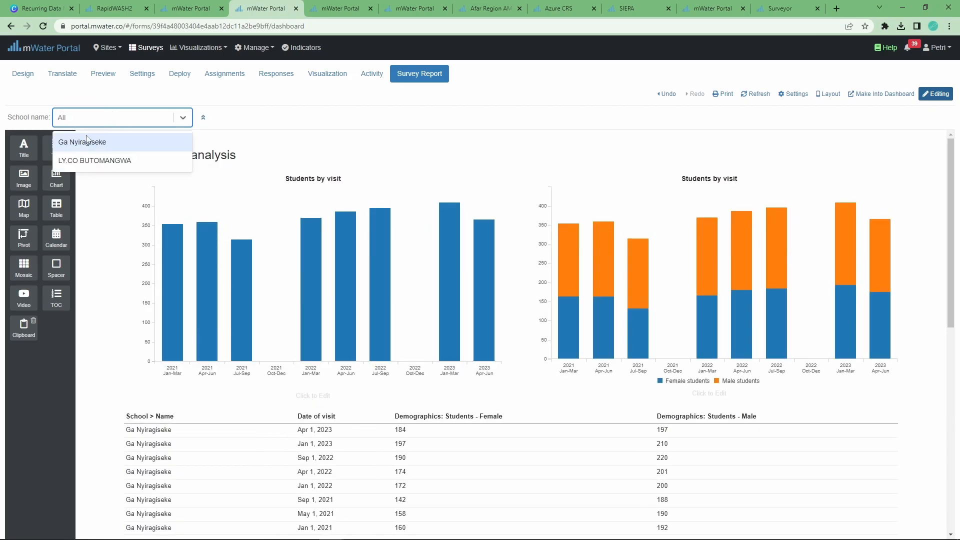
click(90, 139)
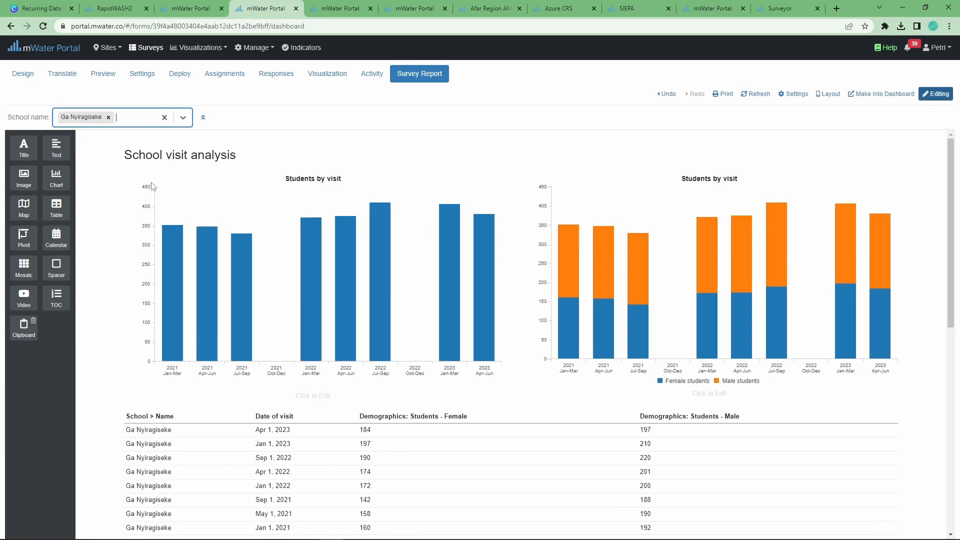
click(108, 118)
click(102, 119)
click(82, 156)
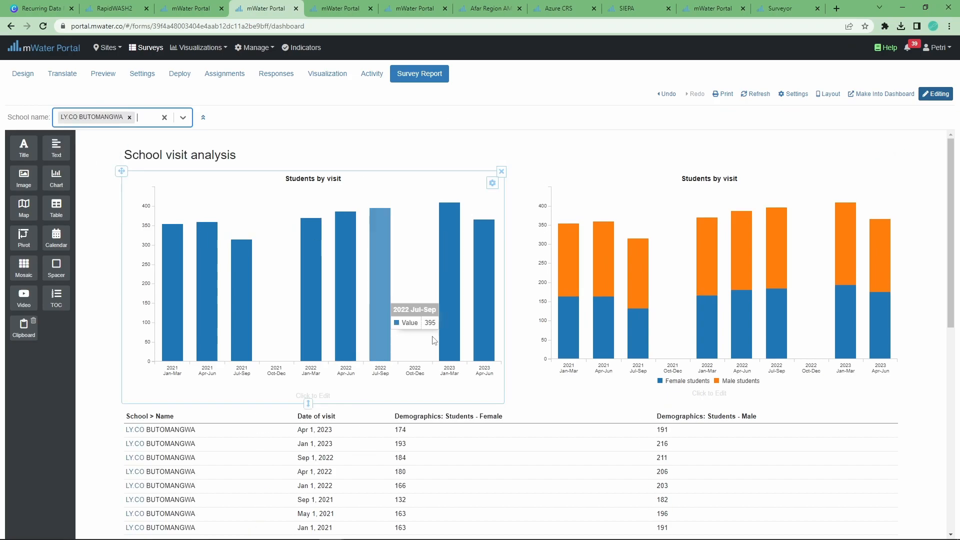
scroll(179, 245, down, 10)
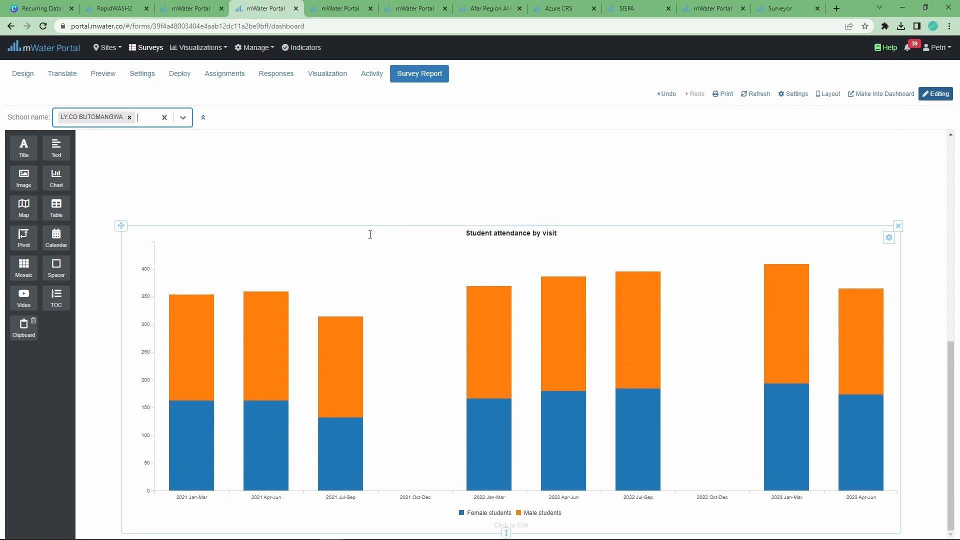
scroll(180, 215, up, 5)
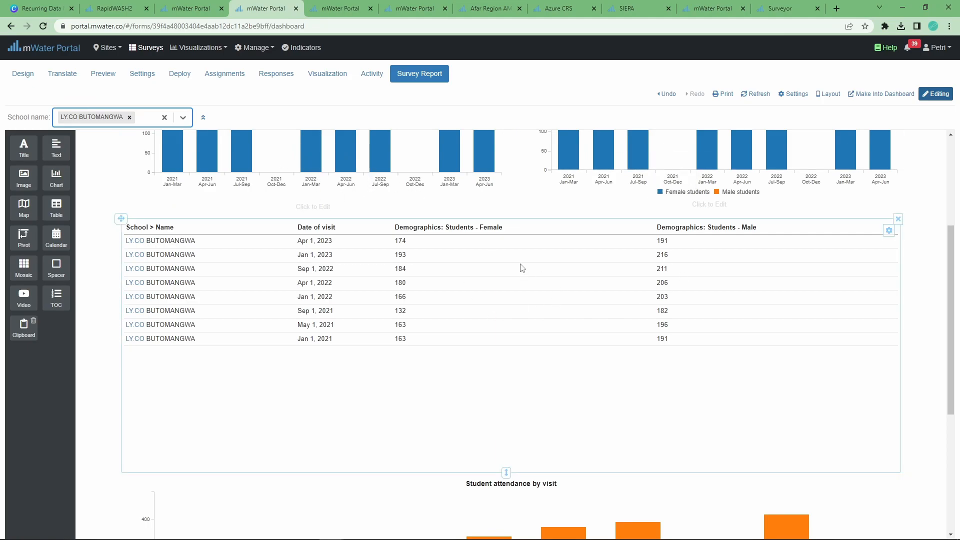
scroll(521, 265, down, 5)
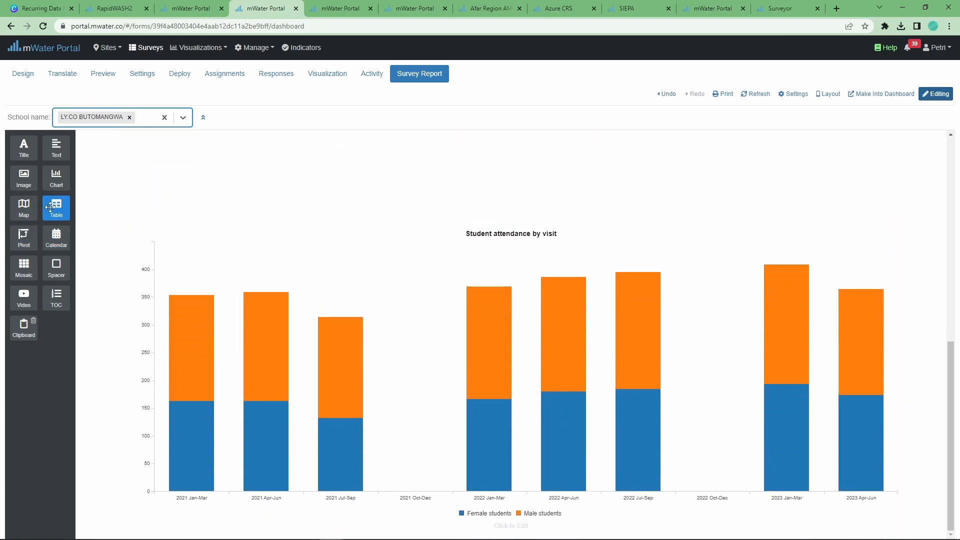
Add a School monitoring survey table beside the attendance chart with School > Name as first column
drag(56, 208, 836, 331)
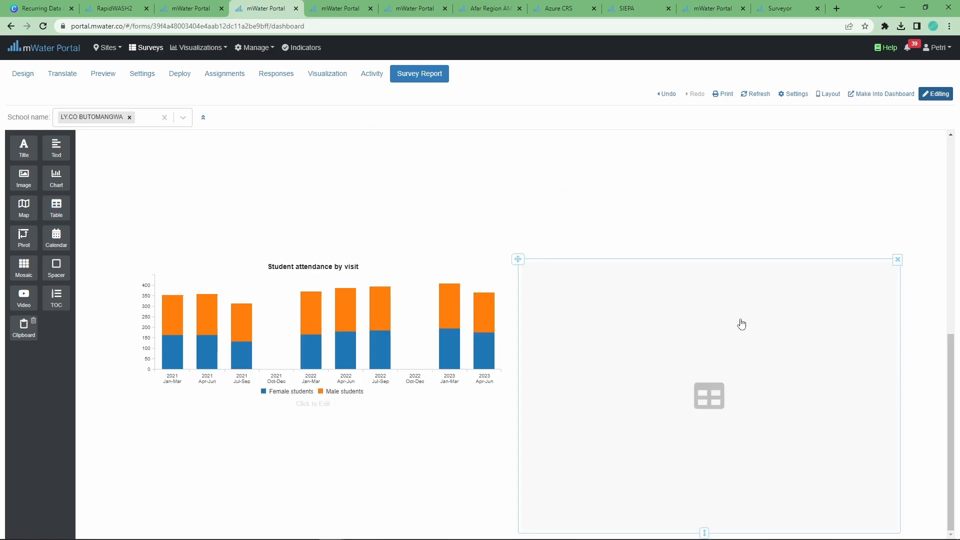
click(711, 375)
click(472, 100)
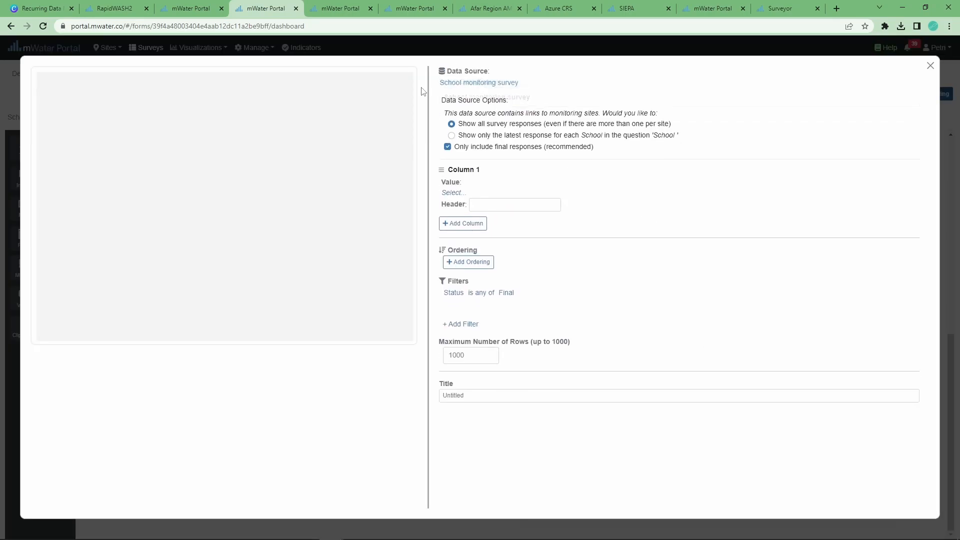
click(453, 190)
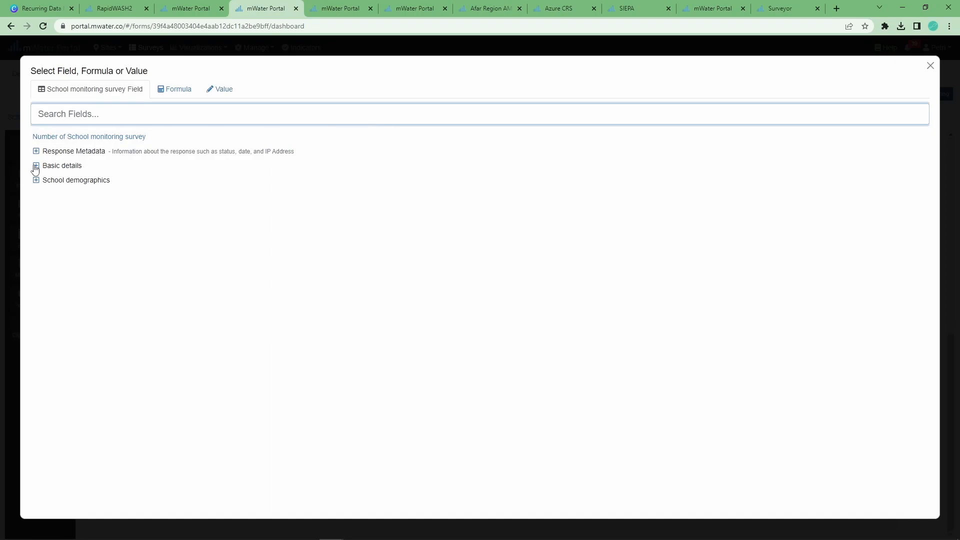
click(36, 166)
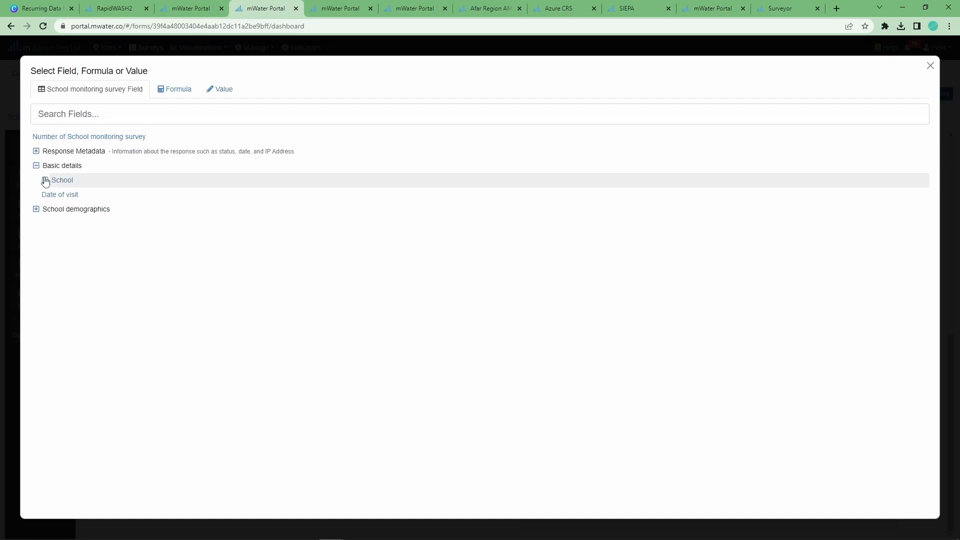
click(45, 180)
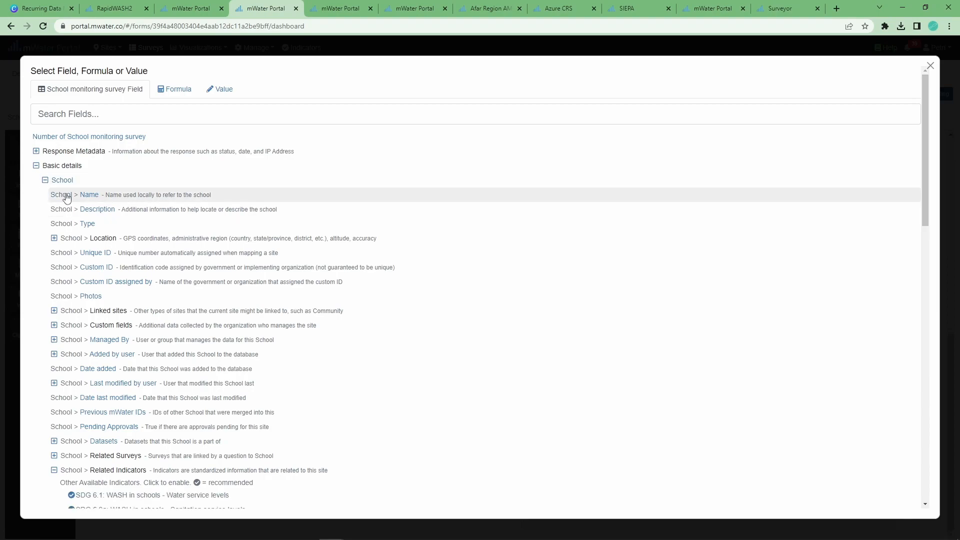
click(64, 195)
Add Date of visit as the table's second column
click(463, 239)
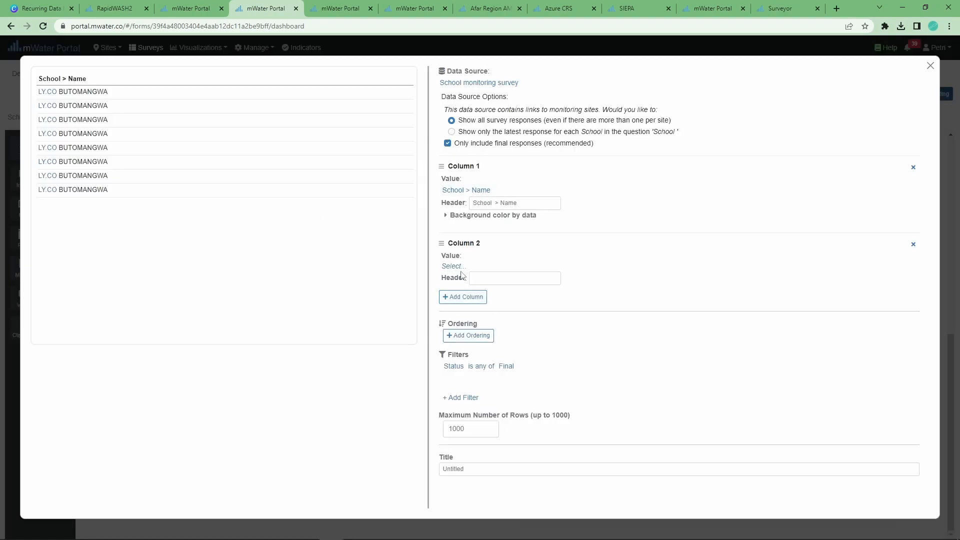
click(454, 267)
click(36, 166)
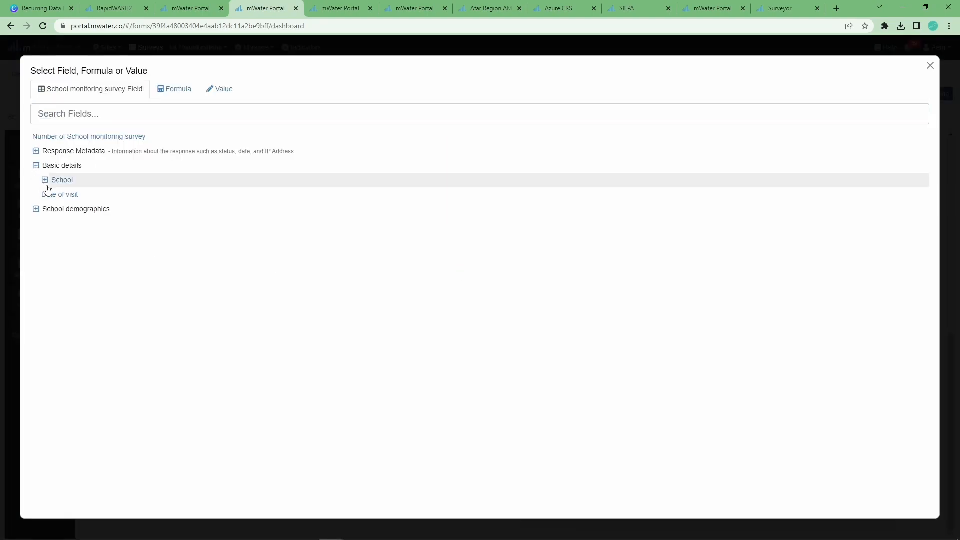
click(54, 193)
Add Students - Female and Students - Male as the third and fourth columns
click(475, 321)
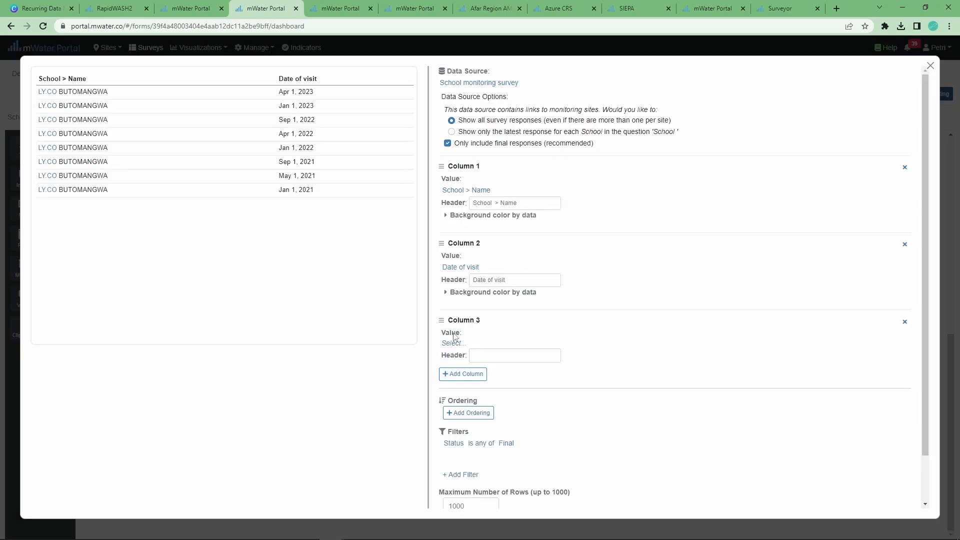
click(454, 344)
click(36, 181)
click(45, 195)
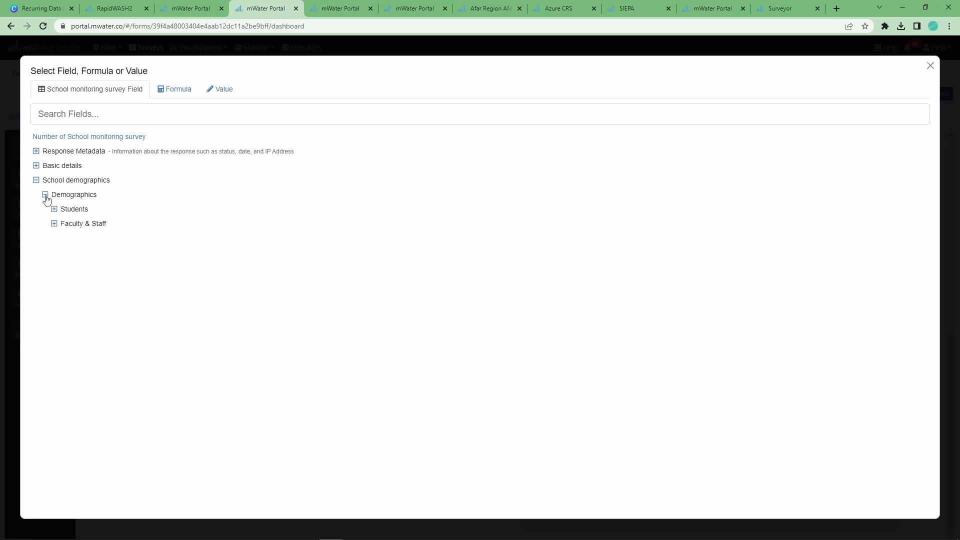
click(54, 209)
click(70, 224)
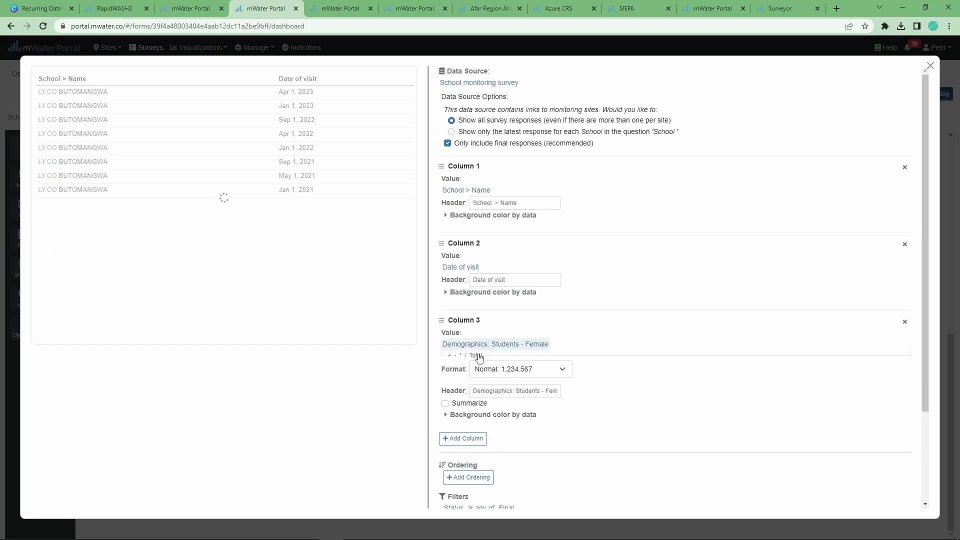
click(463, 437)
click(455, 466)
click(36, 181)
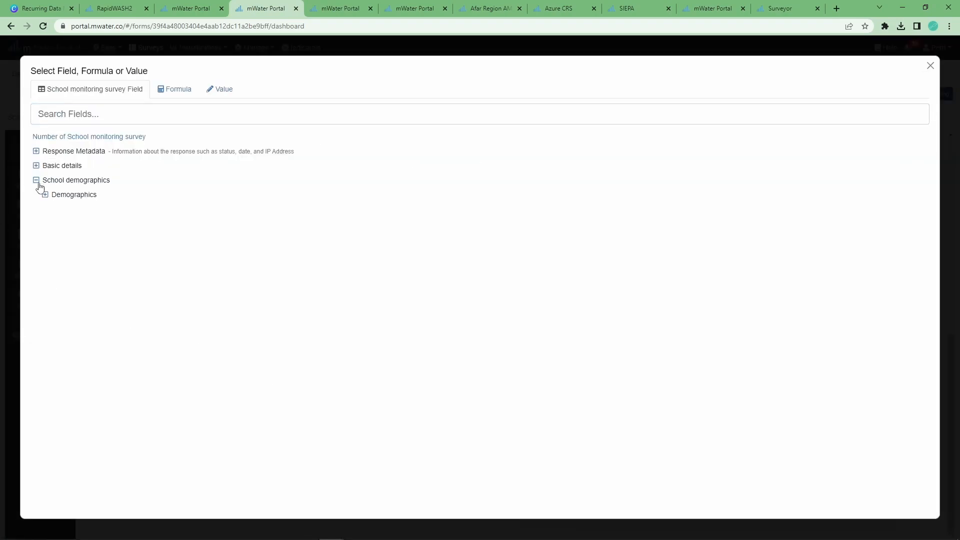
click(45, 195)
click(54, 210)
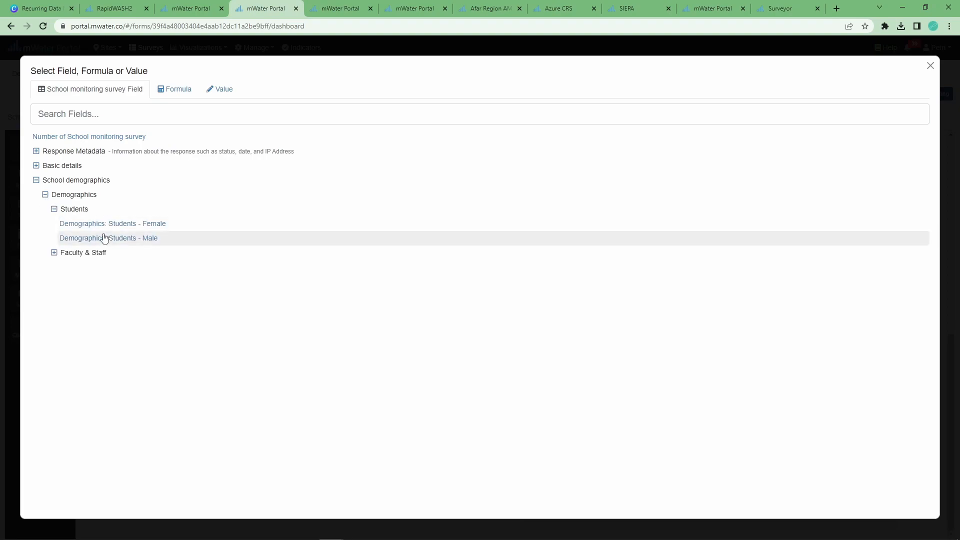
click(101, 238)
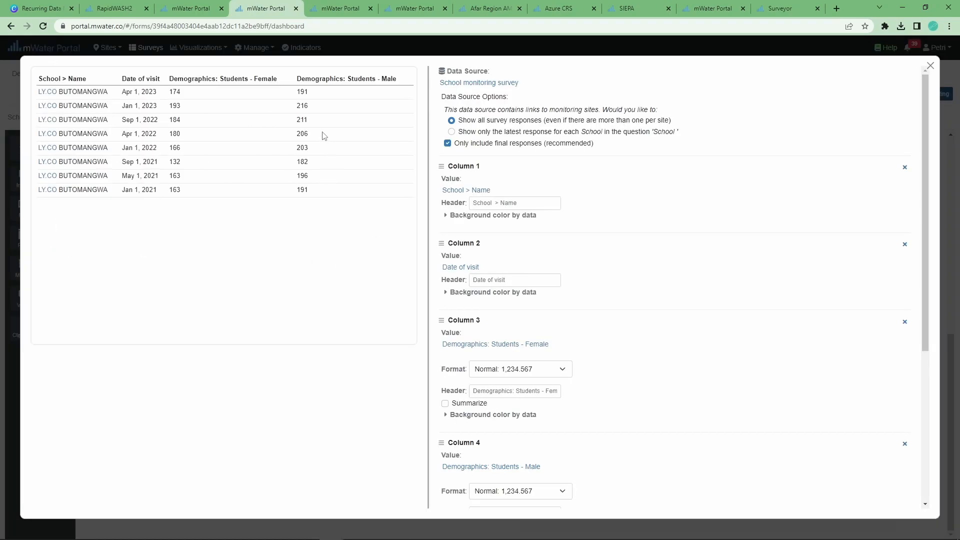
Finish the table, clear the school name filter and stretch the attendance chart taller
click(930, 67)
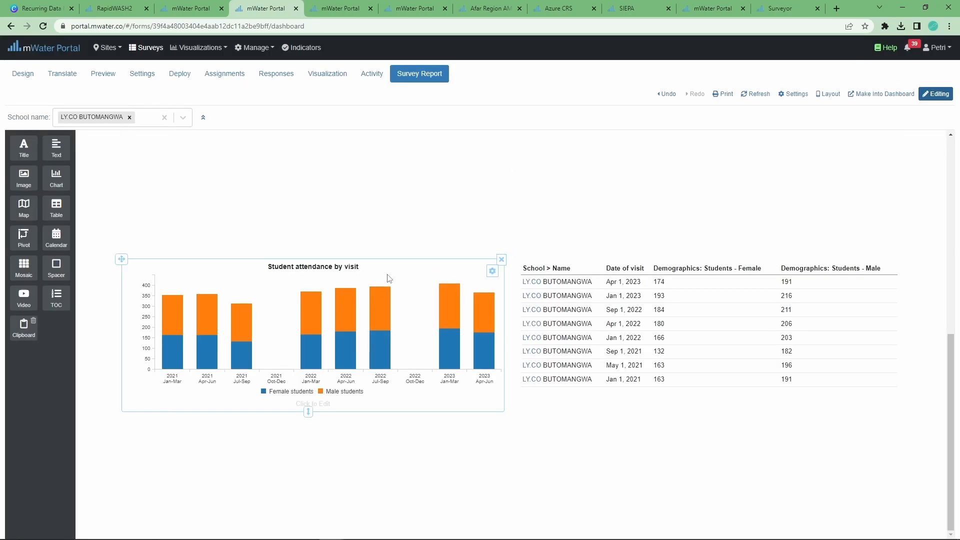
click(129, 117)
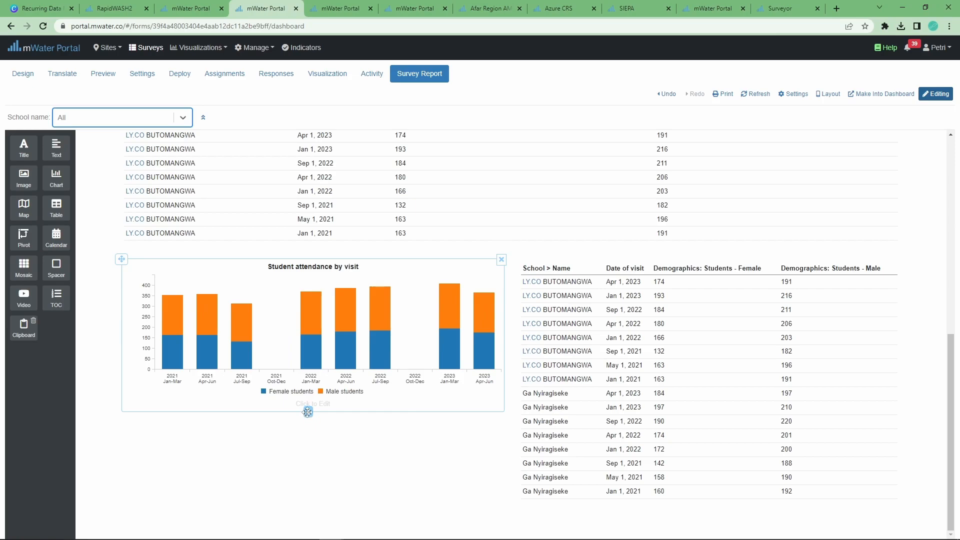
drag(311, 412, 311, 475)
Look over the survey's Design and Responses tabs, then return to the Survey Report
click(10, 79)
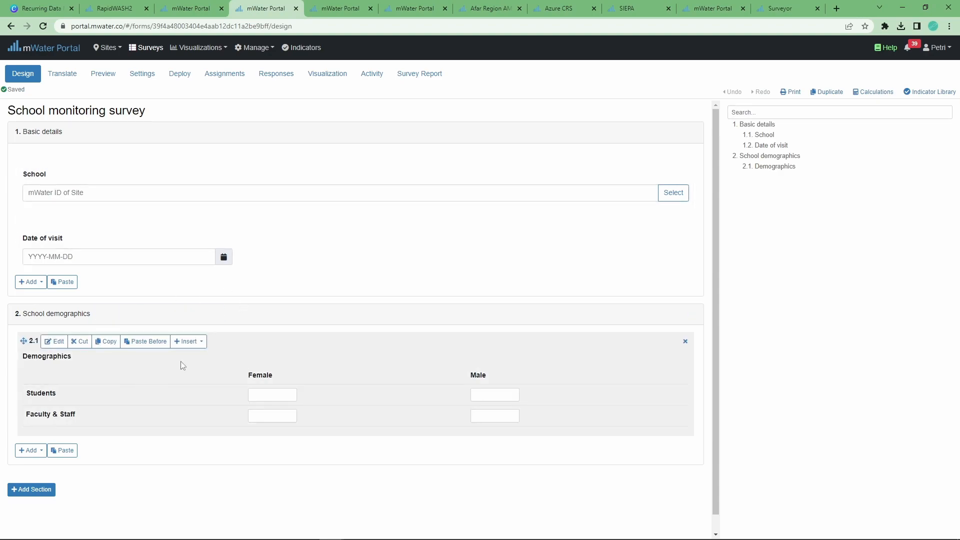
click(279, 76)
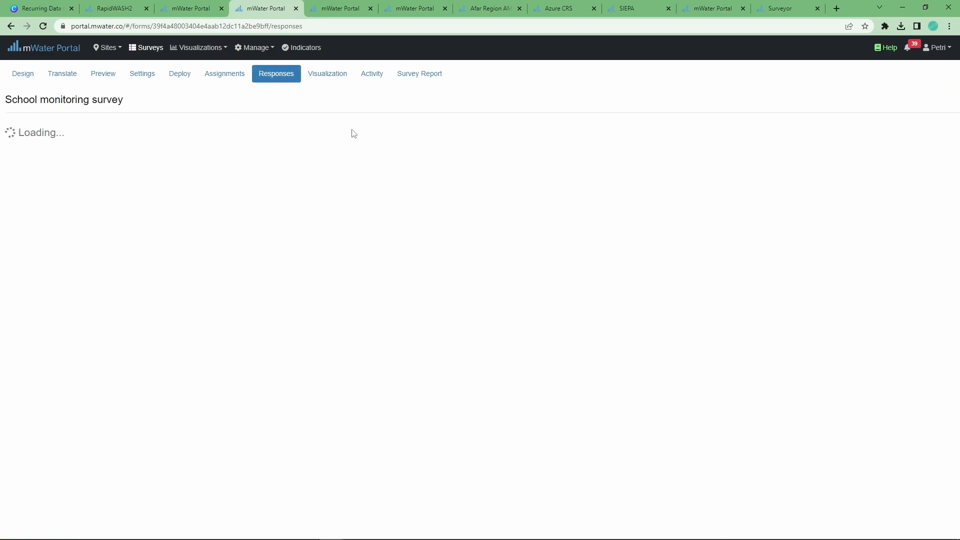
click(416, 76)
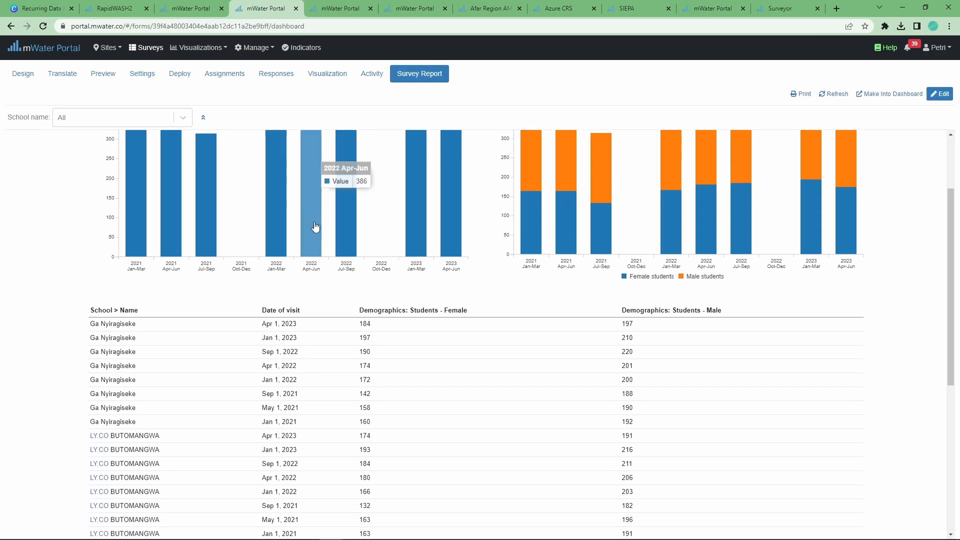
Filter the School visit report to Ga Nyiragiseke
mouse_move(559, 252)
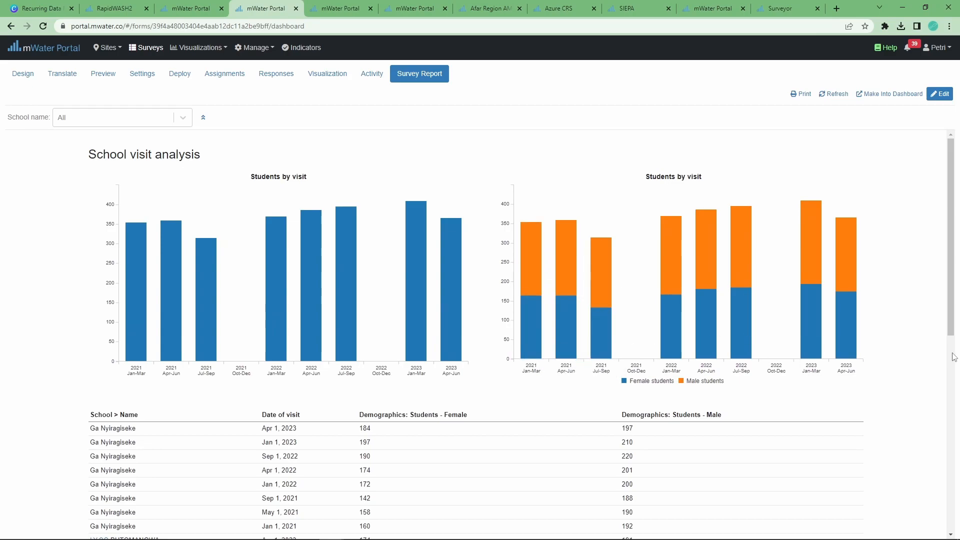
scroll(565, 306, down, 3)
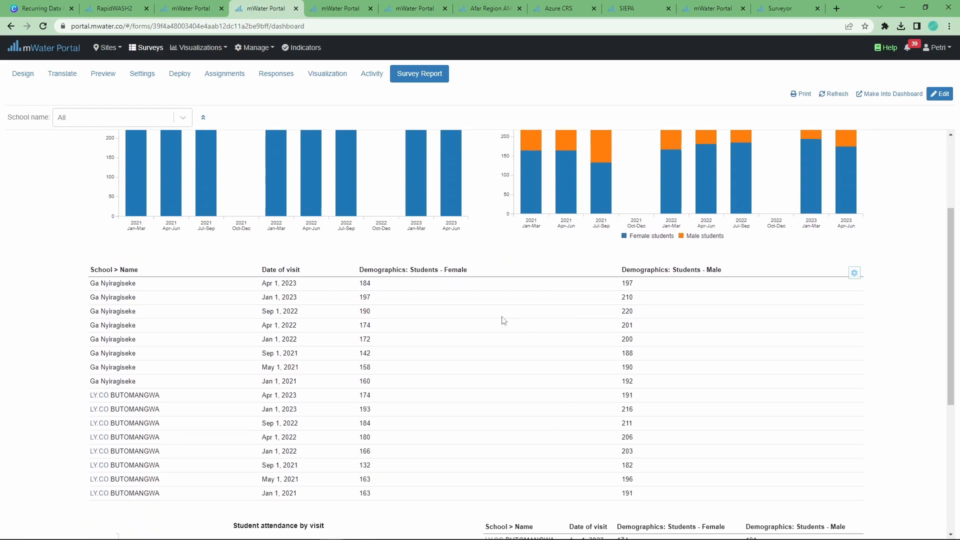
scroll(155, 259, down, 3)
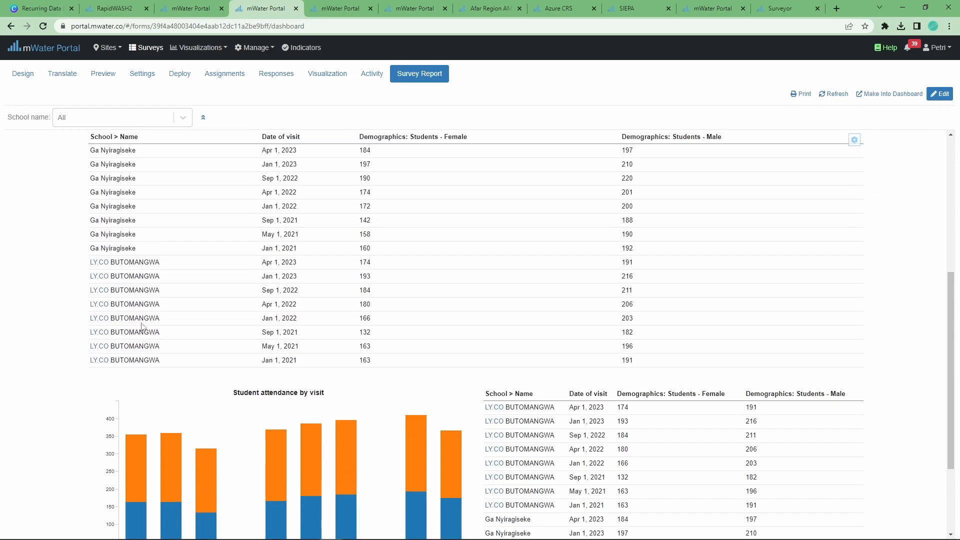
scroll(185, 300, up, 3)
scroll(115, 328, up, 3)
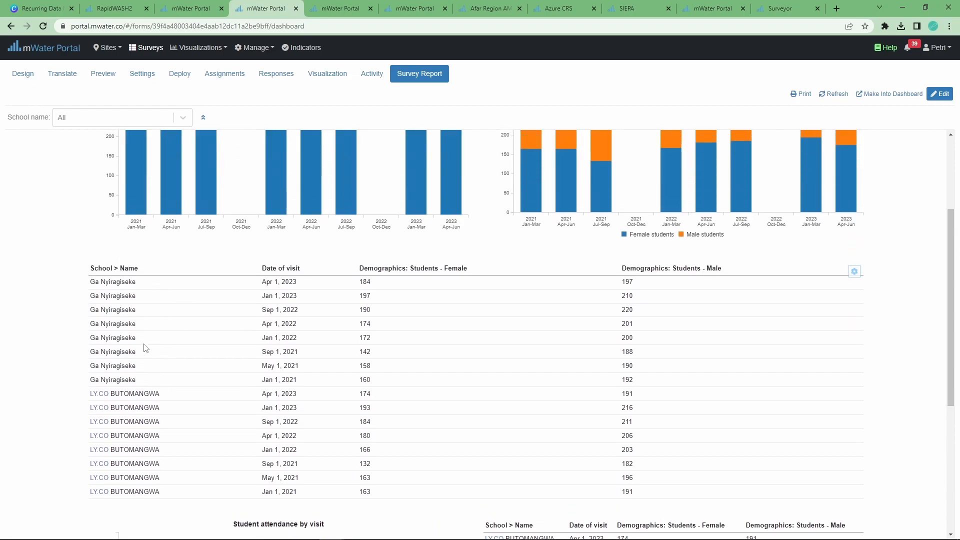
click(103, 123)
click(102, 142)
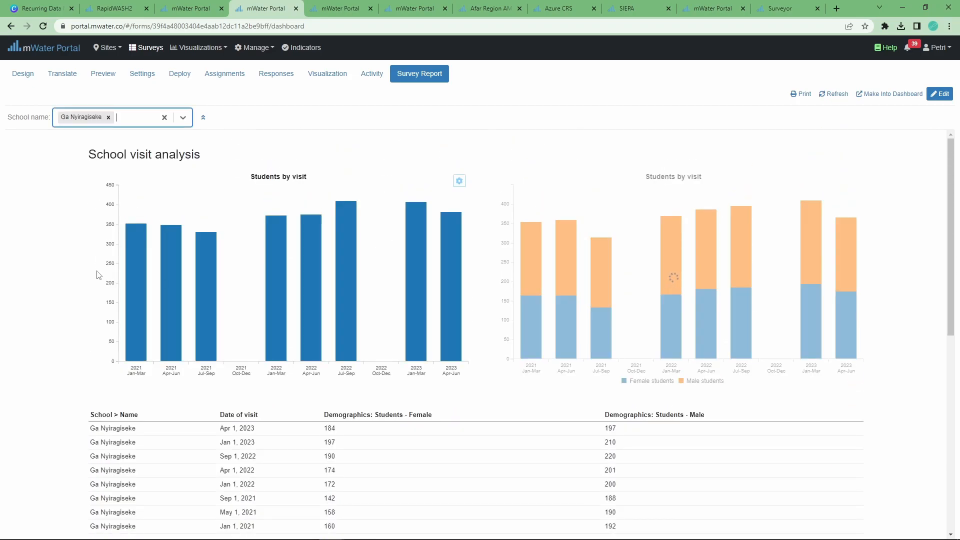
Inspect the Water meter question settings in the Meter Reading Survey design without saving
click(348, 10)
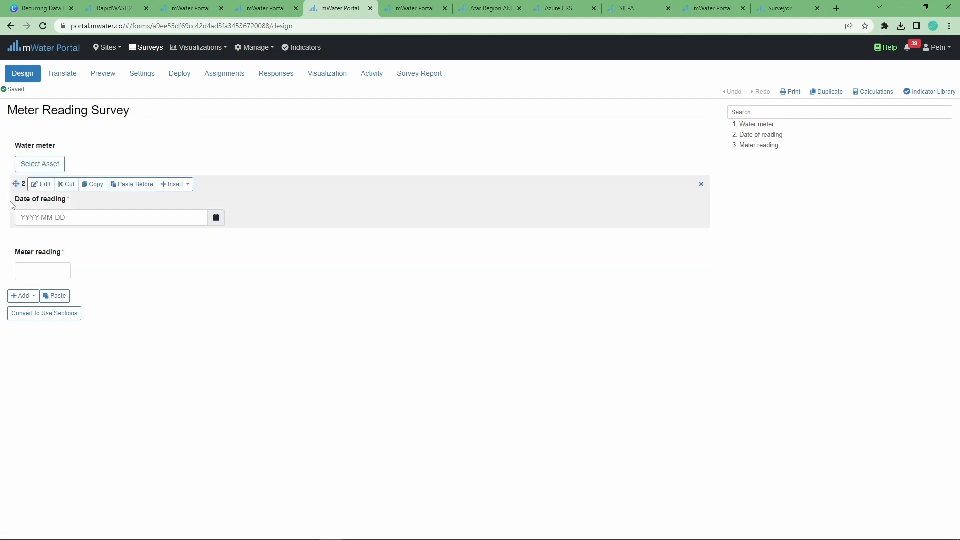
click(37, 132)
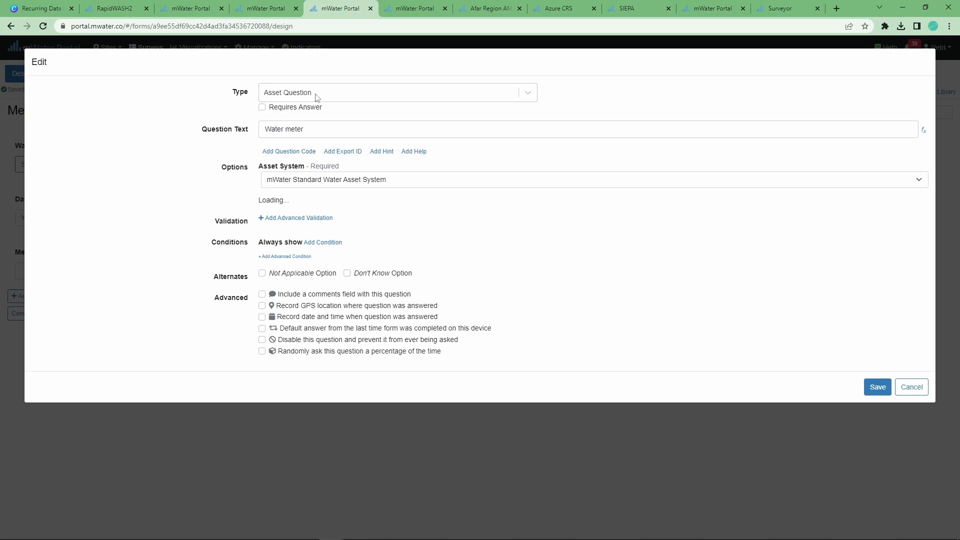
click(911, 387)
Search the water asset systems for 'agaeng' and open the Agweng Water System
click(265, 8)
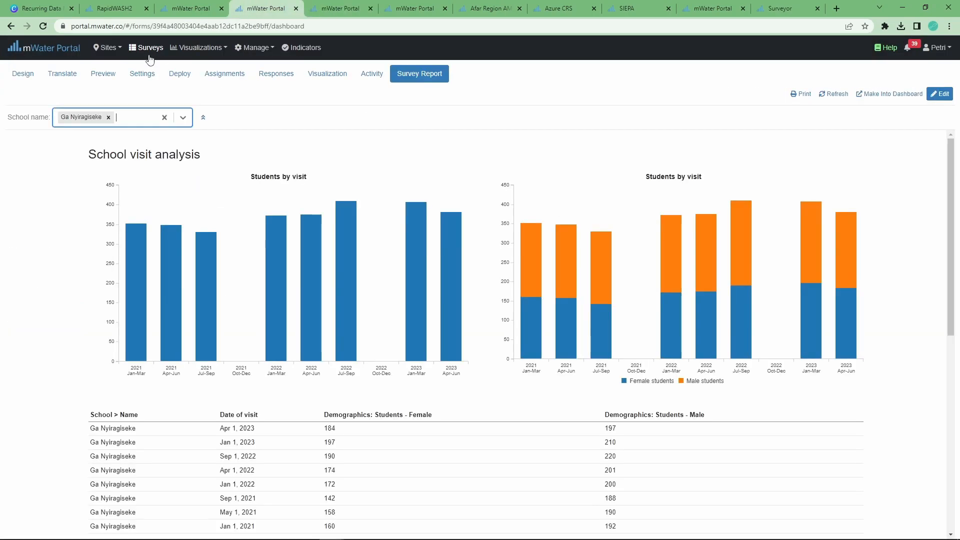
mouse_move(98, 52)
click(118, 82)
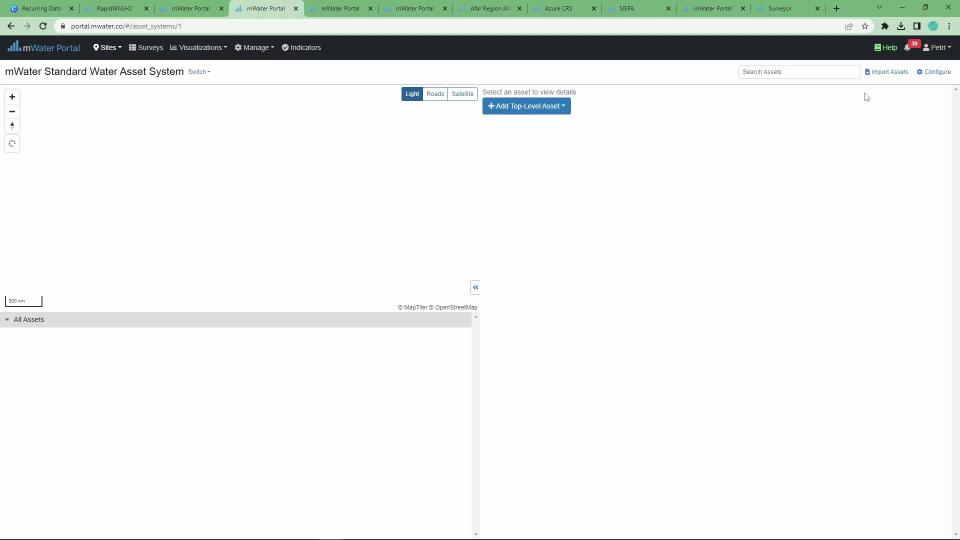
click(812, 71)
text(aga)
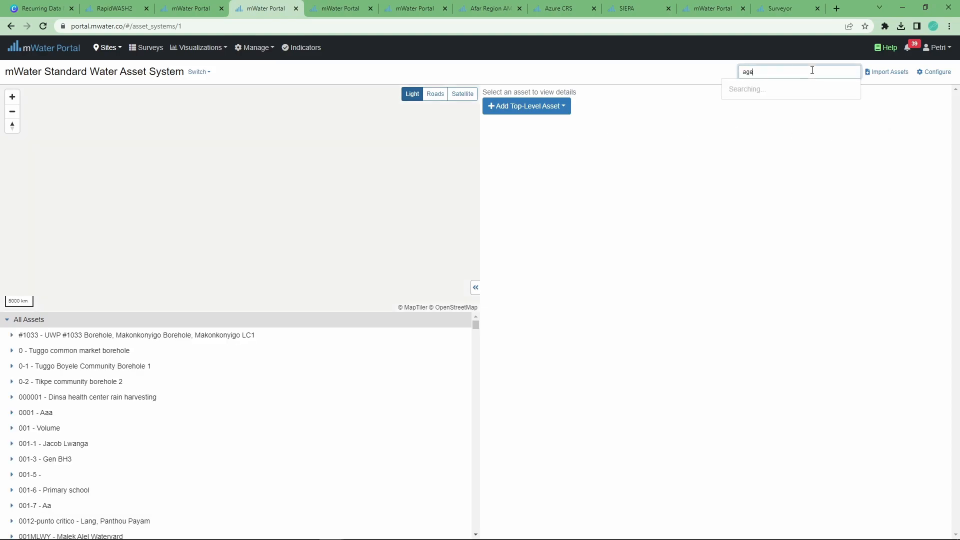
text(eng water)
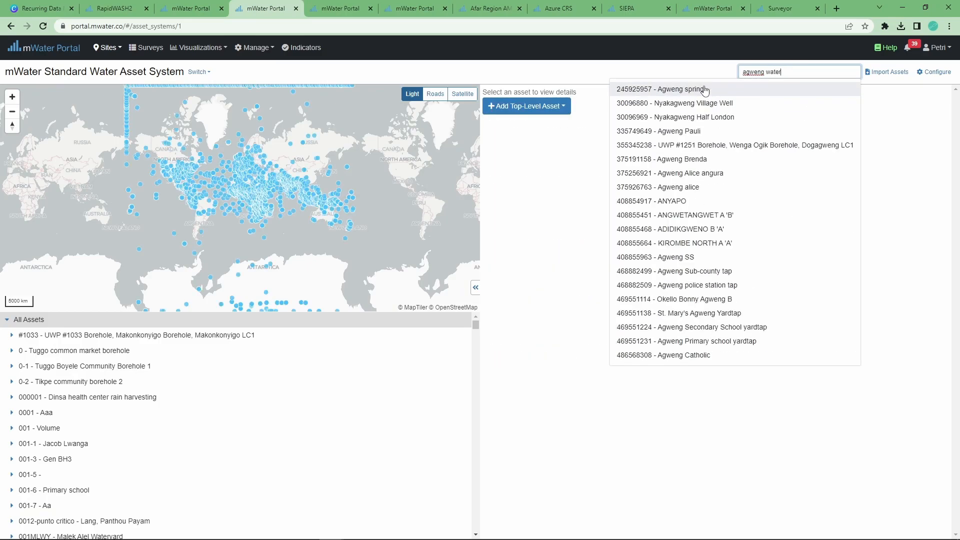
click(777, 89)
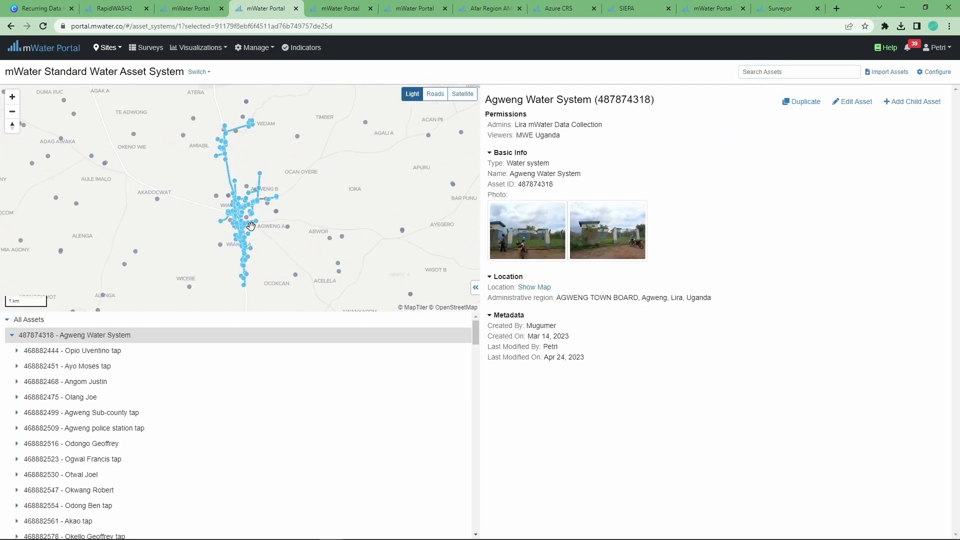
Browse the Agweng assets, including the police station tap, and open 499445597 - Meter 02
drag(358, 201, 369, 208)
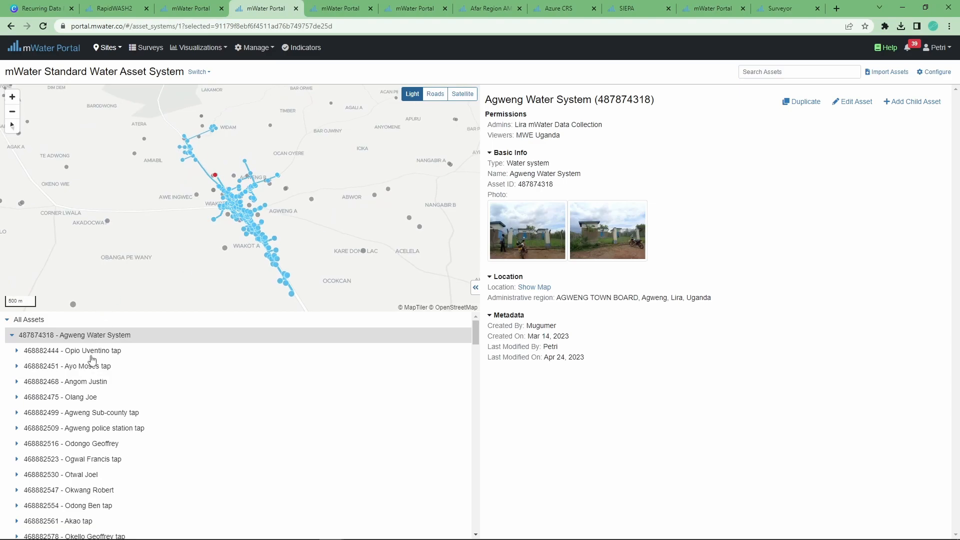
scroll(148, 380, down, 4)
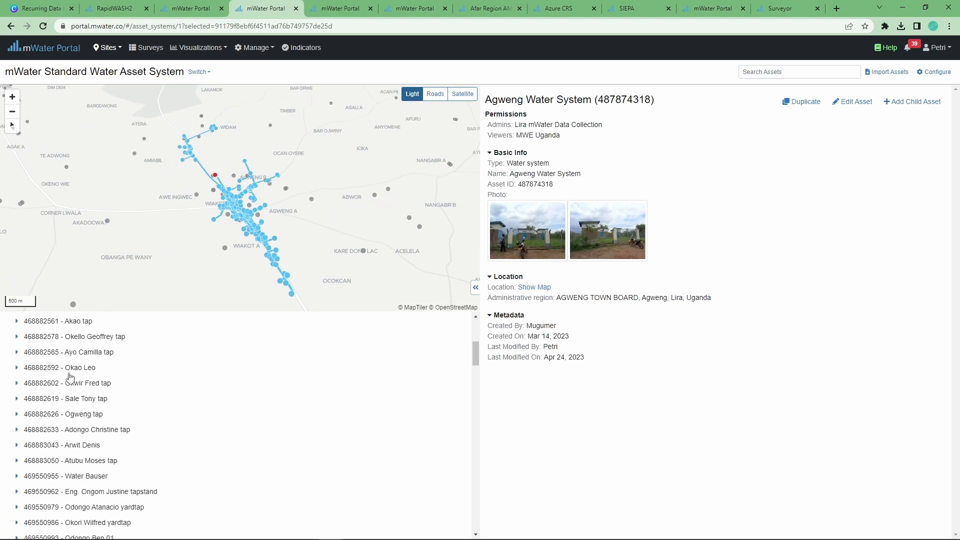
scroll(125, 385, up, 3)
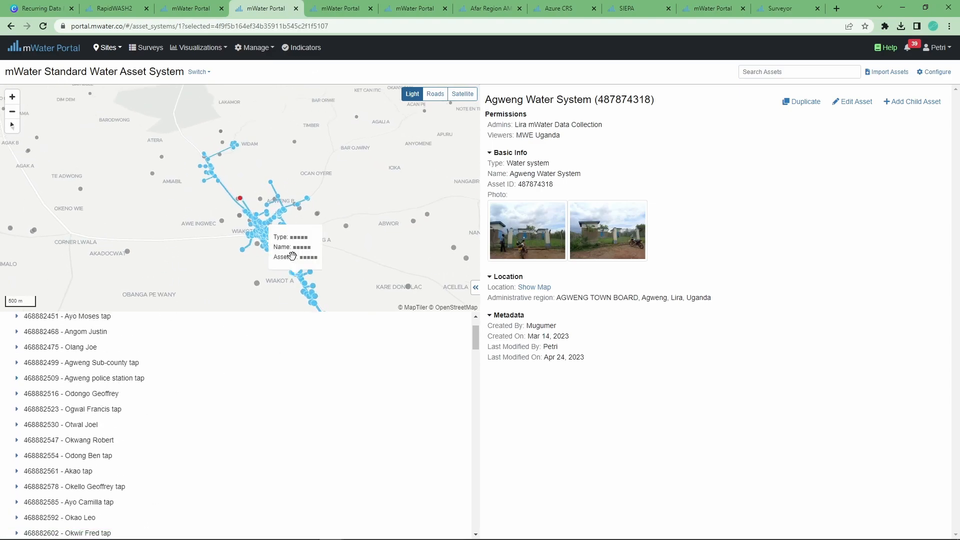
click(105, 374)
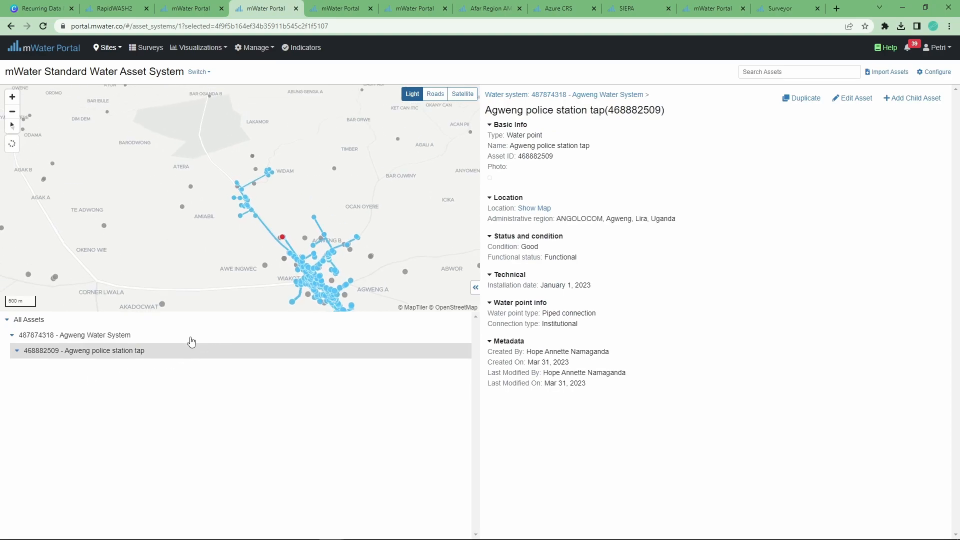
click(111, 336)
scroll(131, 399, down, 15)
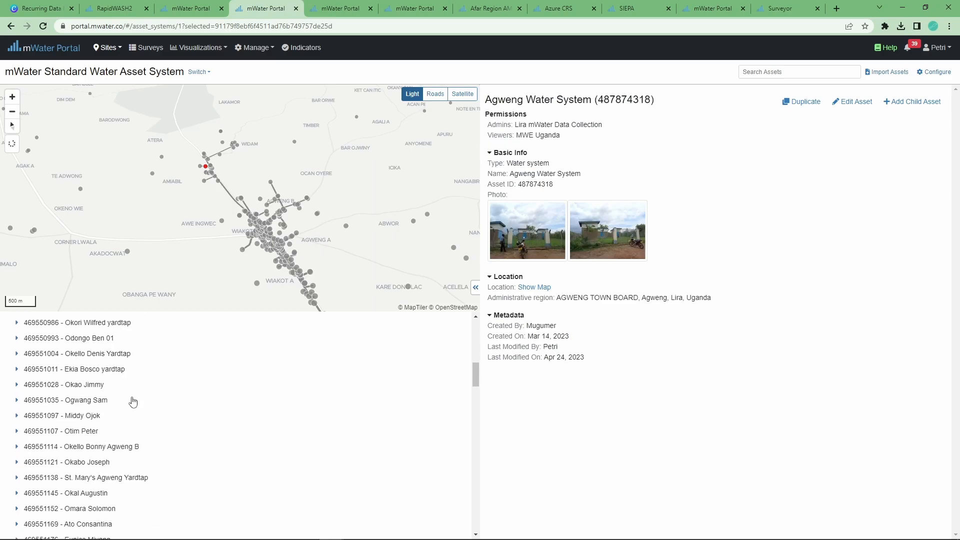
scroll(108, 400, down, 7)
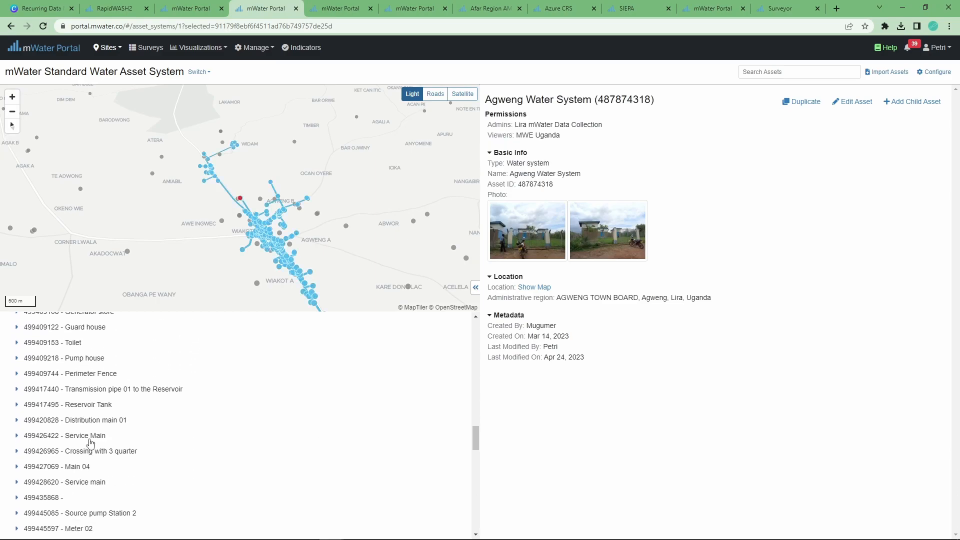
scroll(91, 470, down, 1)
click(94, 480)
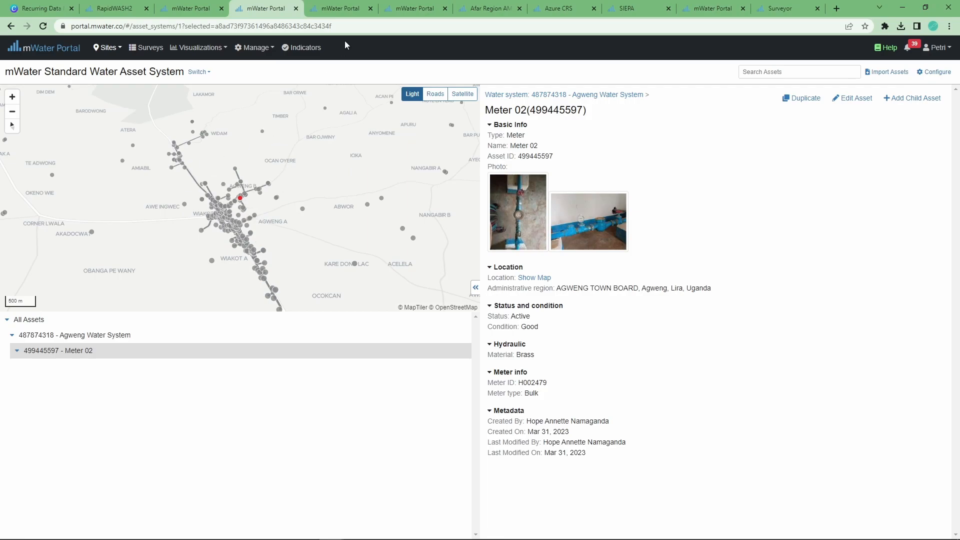
click(340, 8)
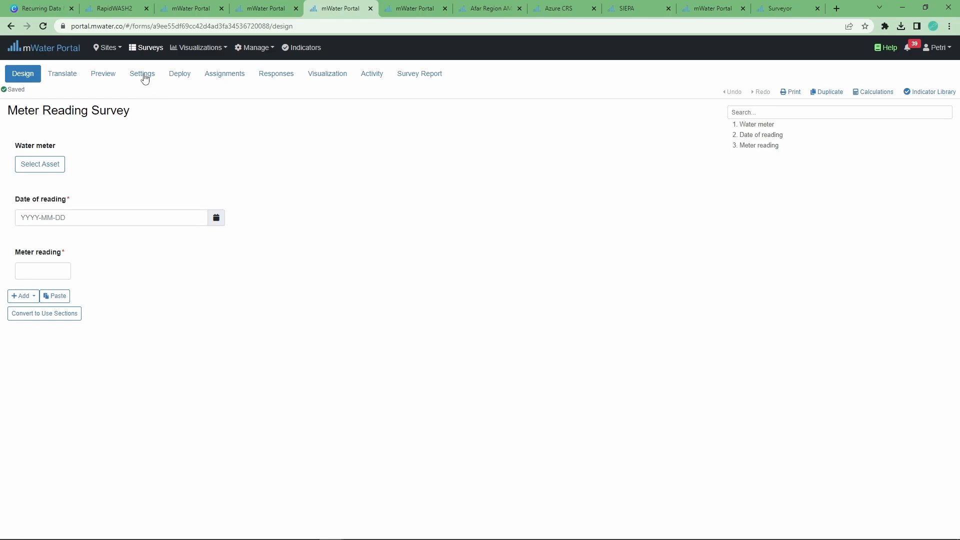
Open the Surveys list in a new tab and create a new survey
right_click(138, 52)
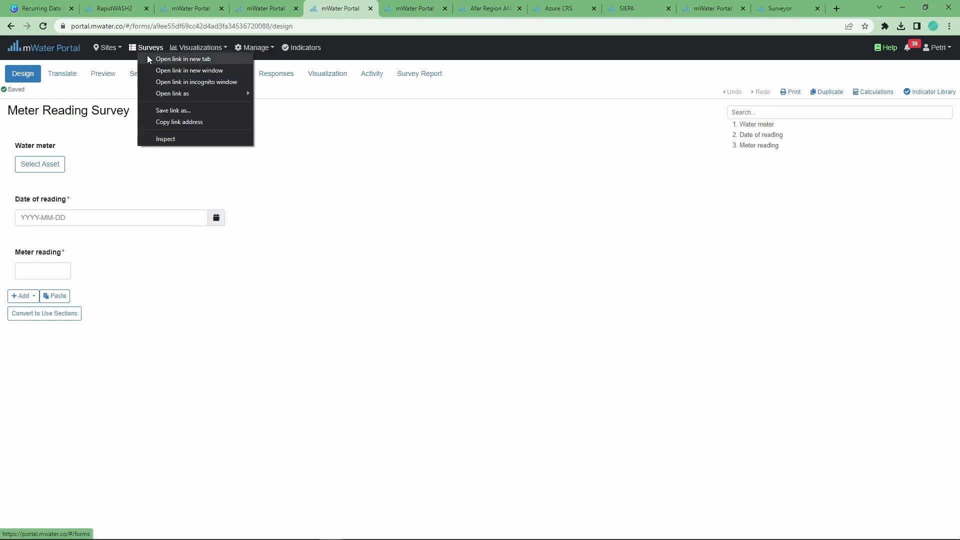
click(148, 57)
click(372, 3)
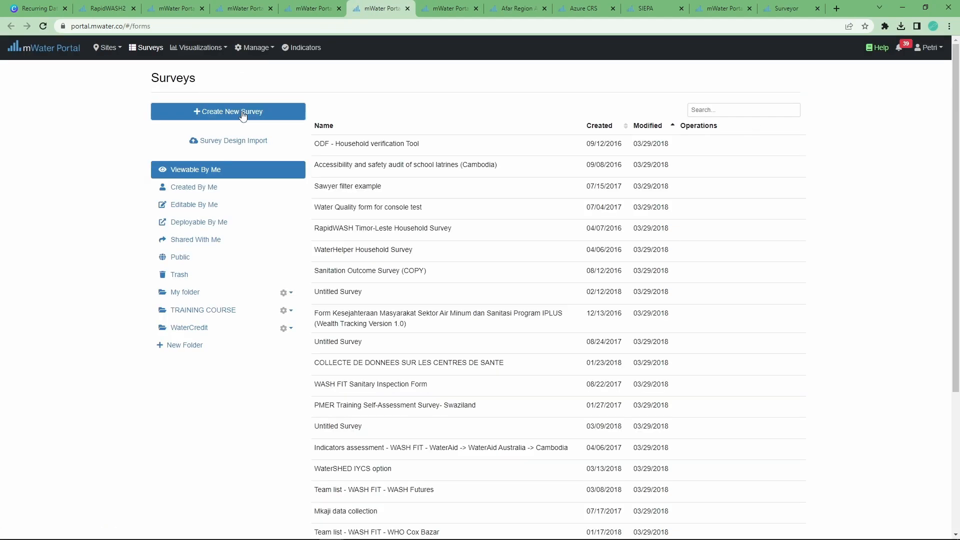
click(240, 111)
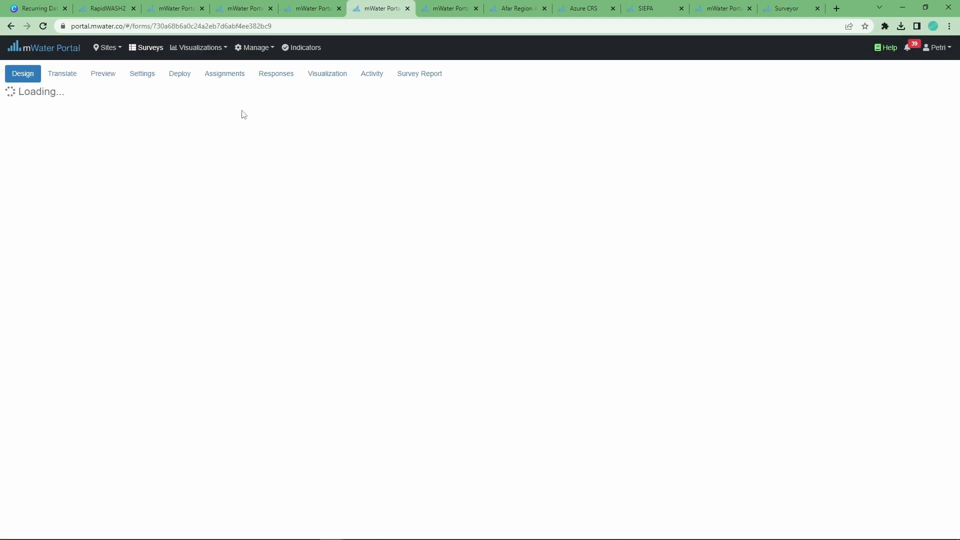
Rename the survey to 'Water meter monitoring survey' and save
click(97, 111)
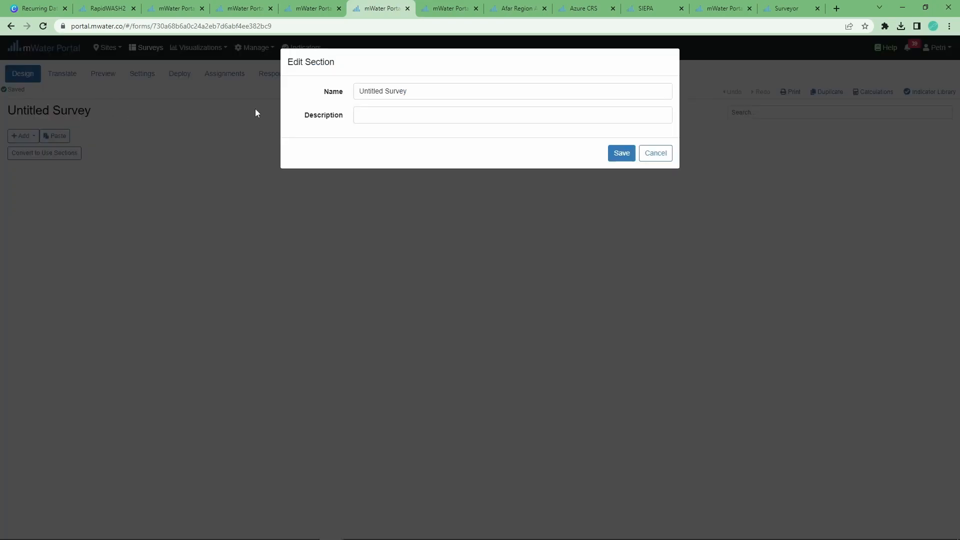
key(ctrl+a)
text(Wate)
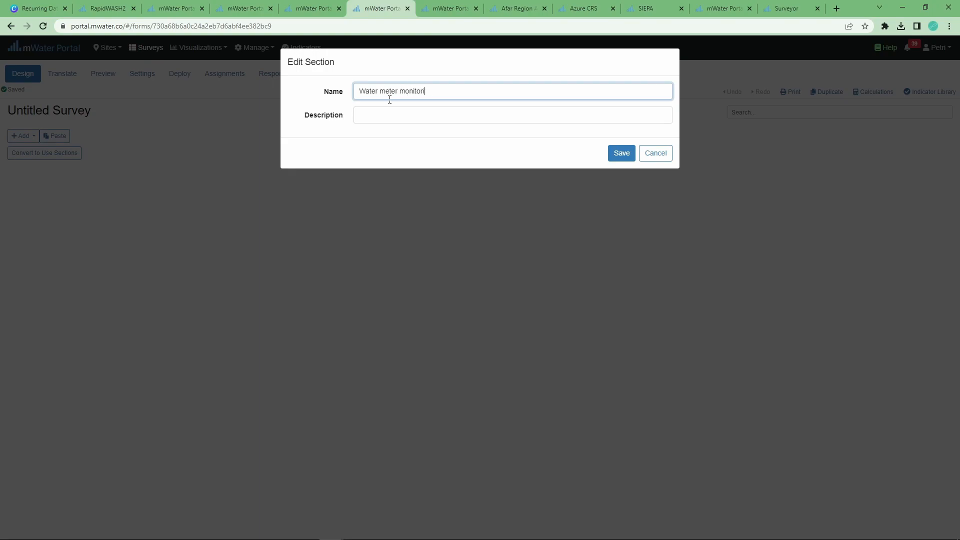
click(630, 155)
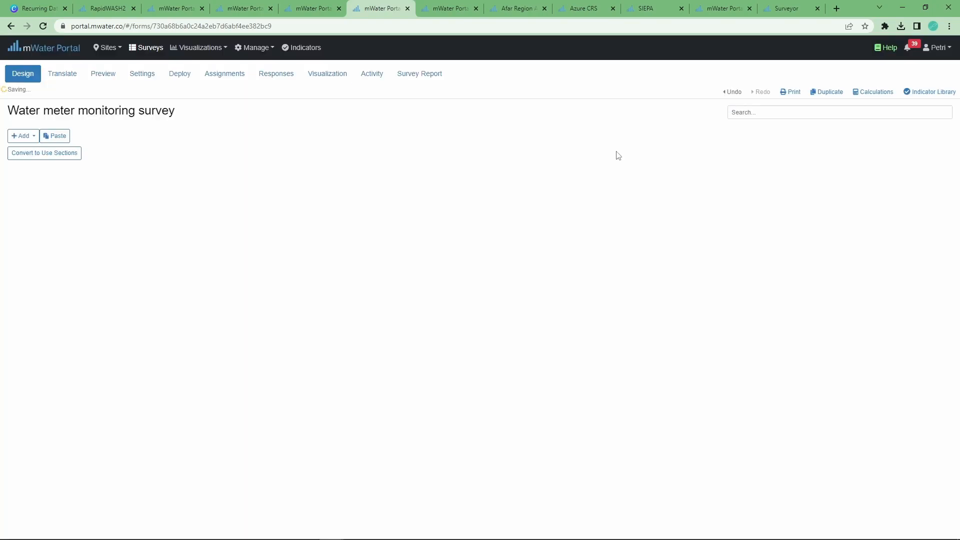
Add an Asset Question 'Meter' from the mWater Standard Water Asset System, limited to Meter types
click(22, 138)
click(22, 154)
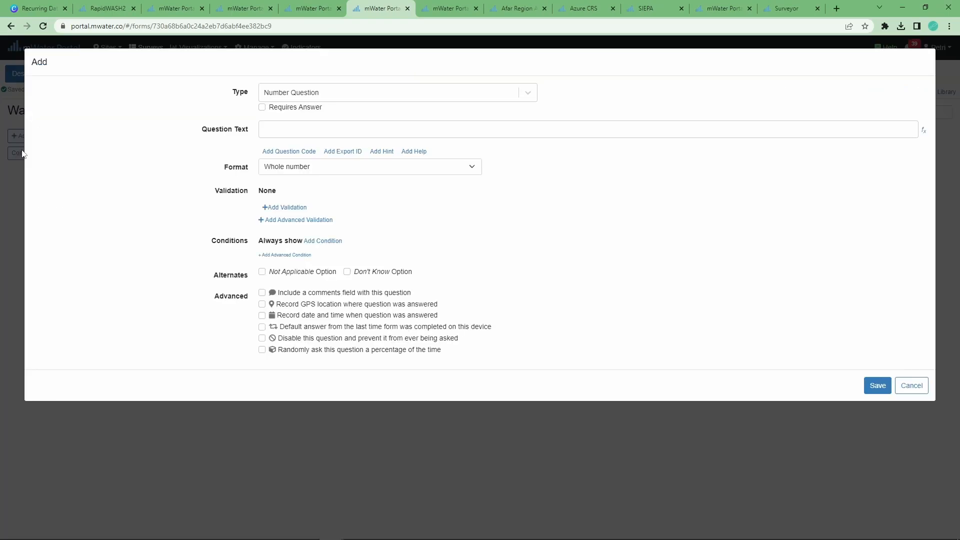
click(263, 96)
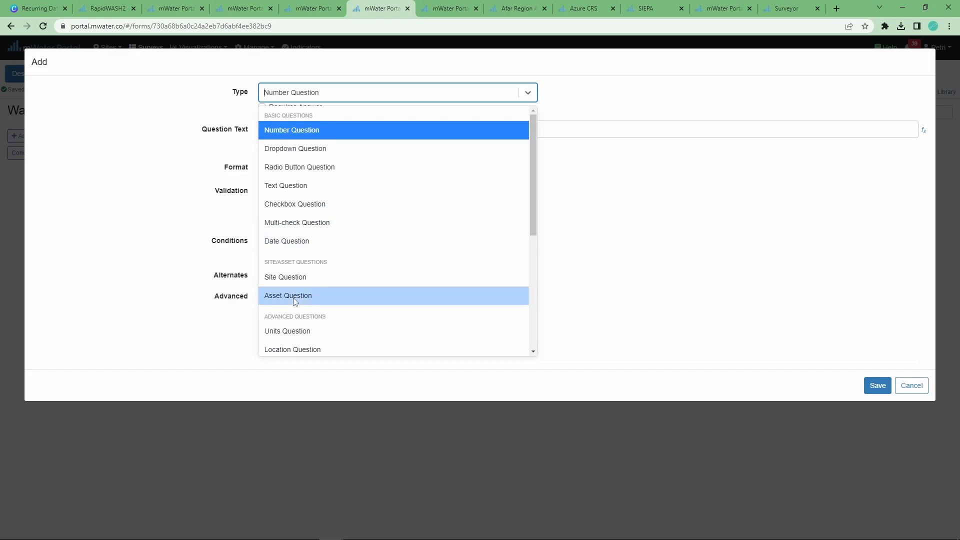
click(312, 300)
click(310, 126)
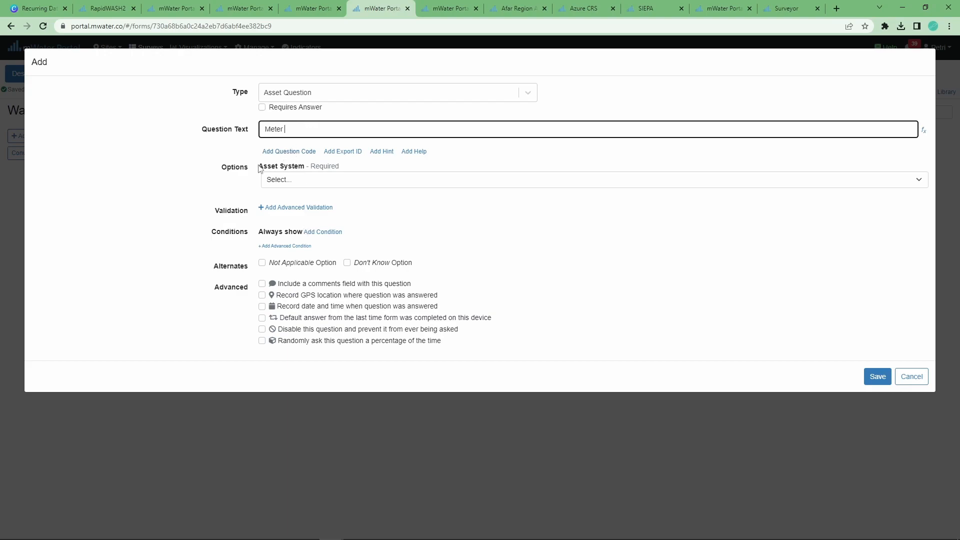
click(279, 182)
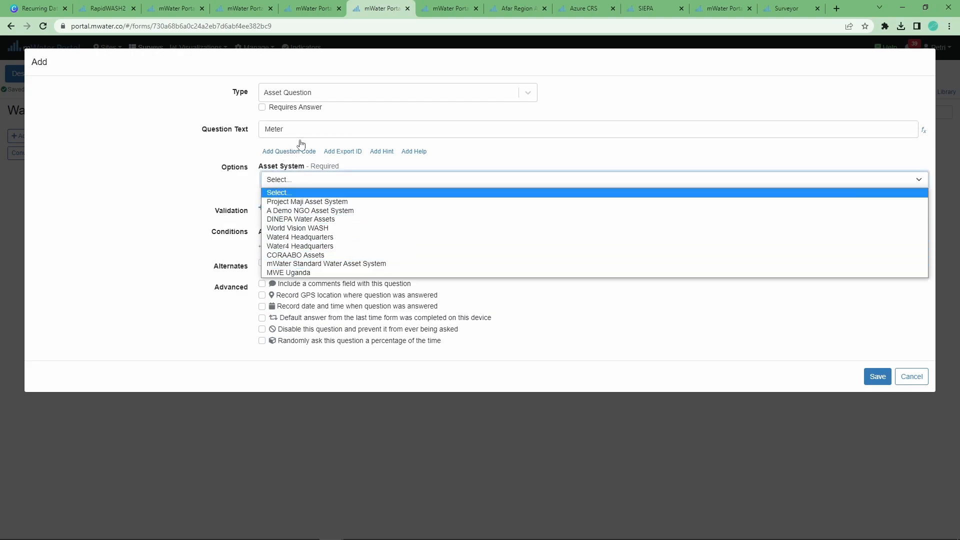
click(304, 266)
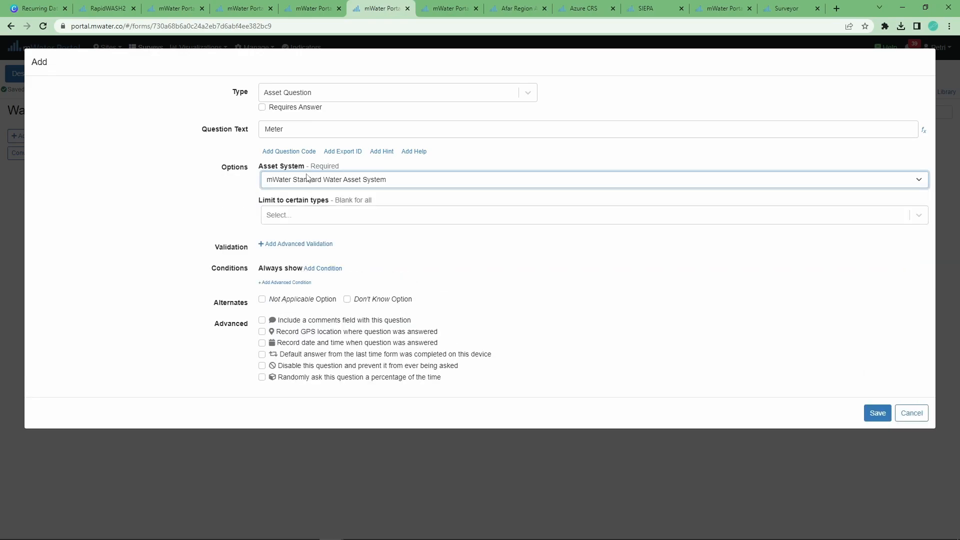
click(323, 214)
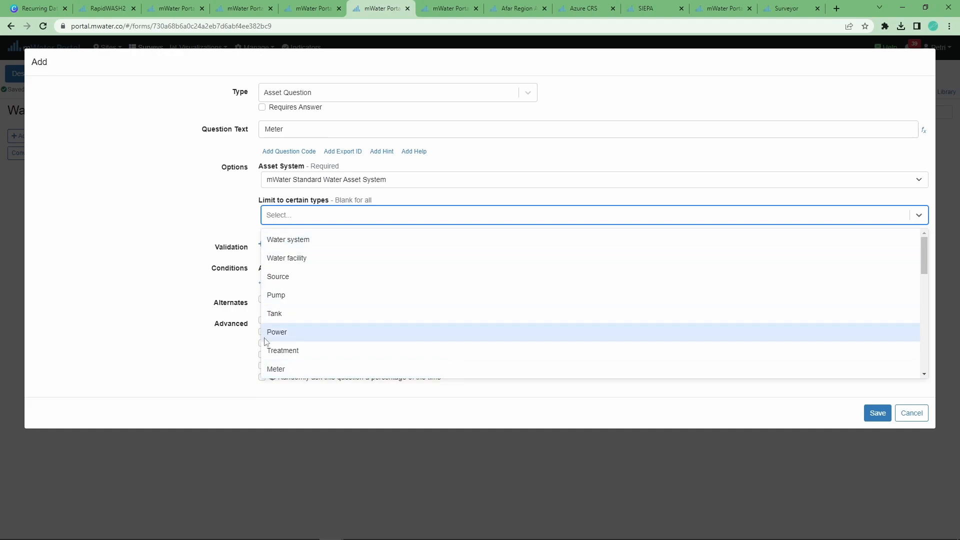
click(294, 370)
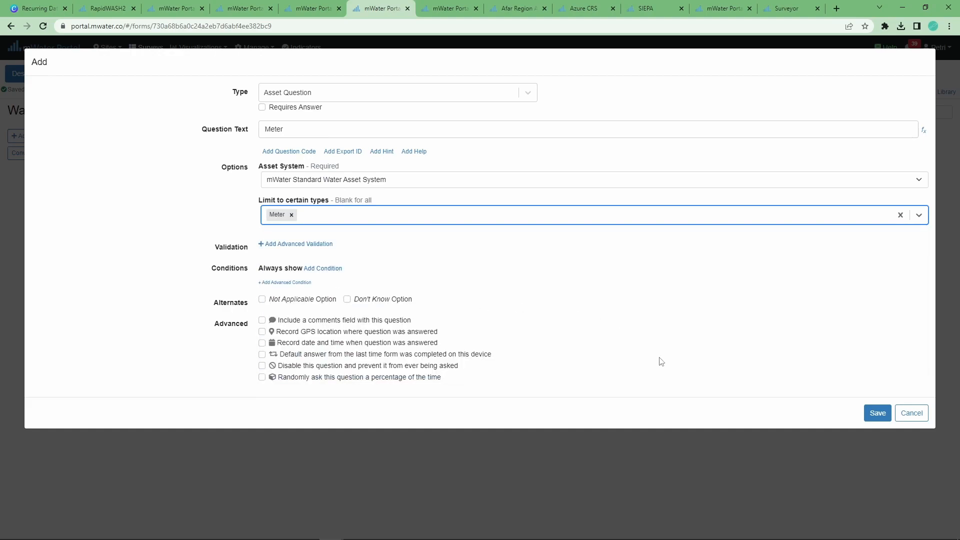
click(868, 415)
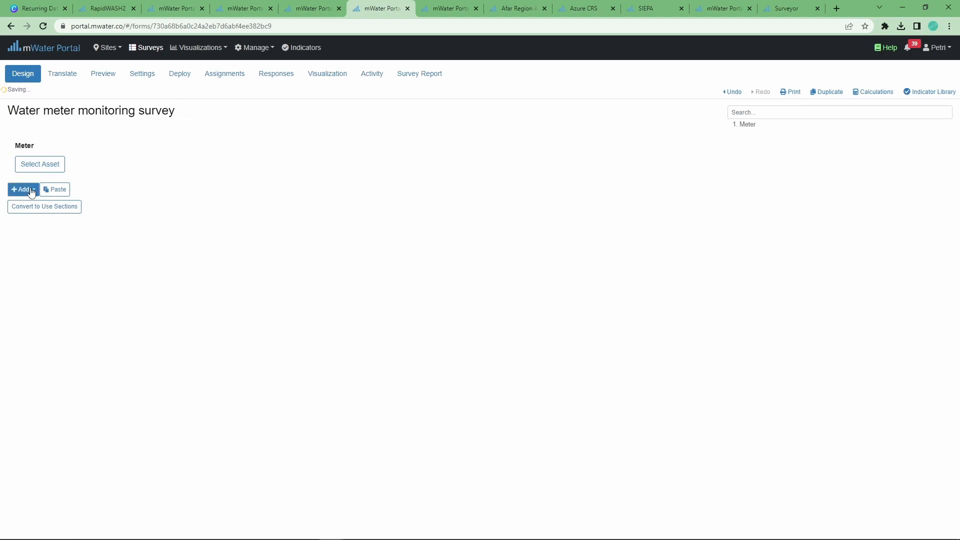
click(41, 131)
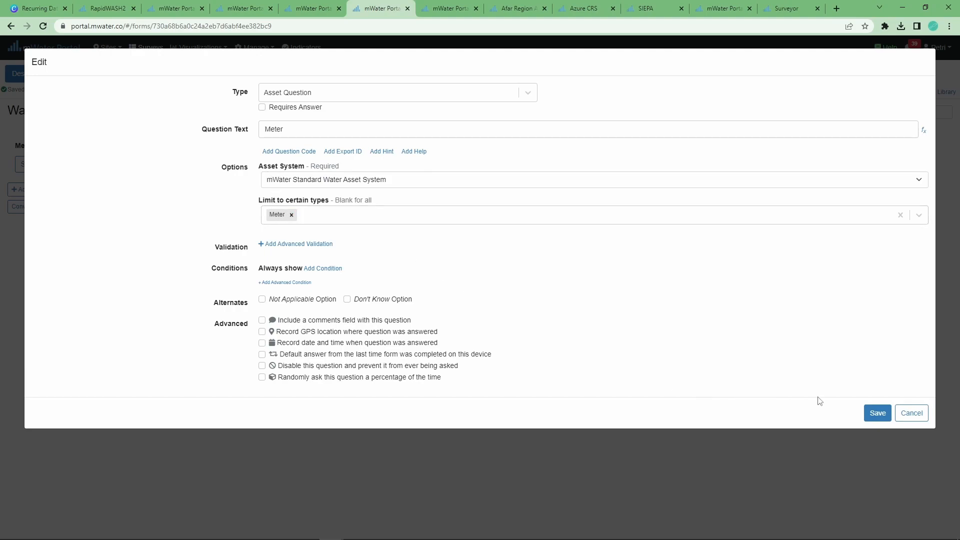
Add a 'Date of reading' Date Question after the Meter question
click(874, 417)
click(18, 189)
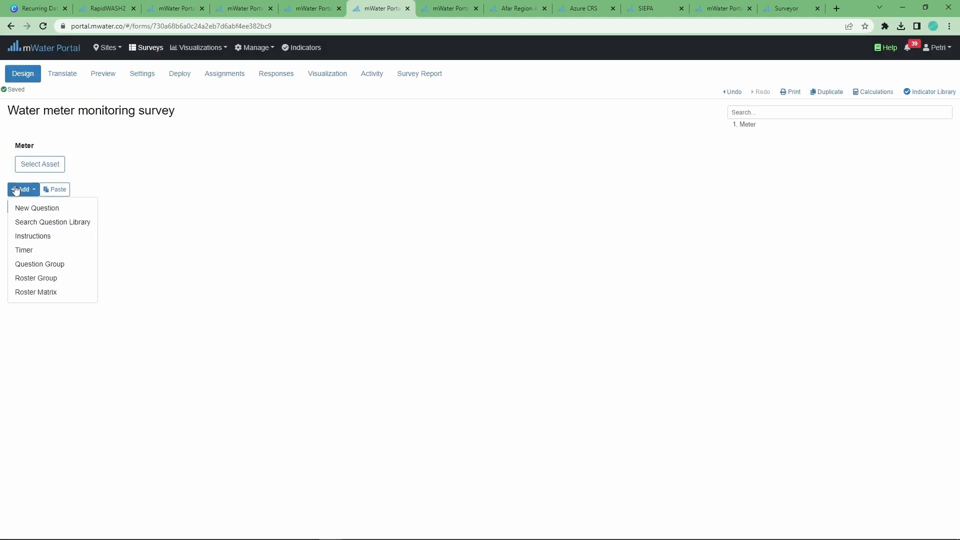
click(29, 210)
click(300, 92)
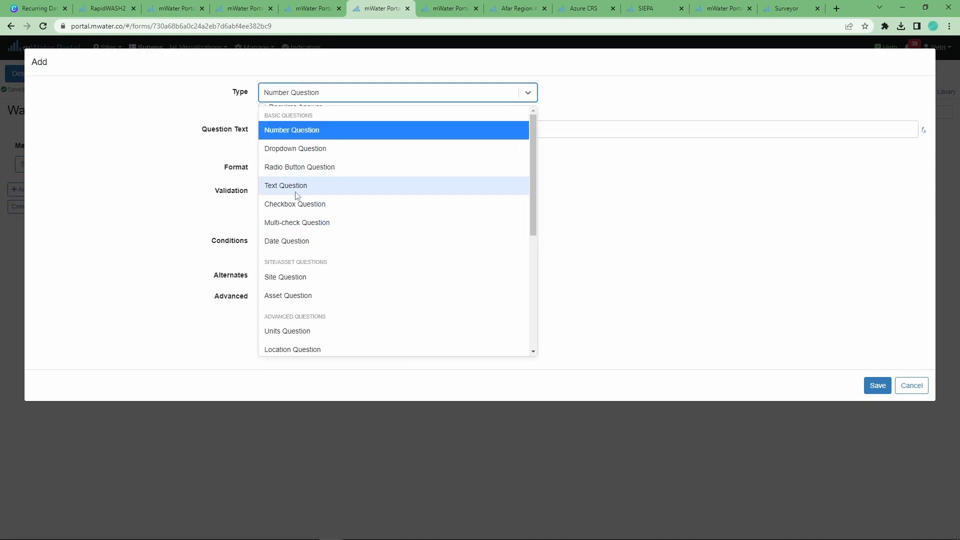
click(296, 241)
click(275, 131)
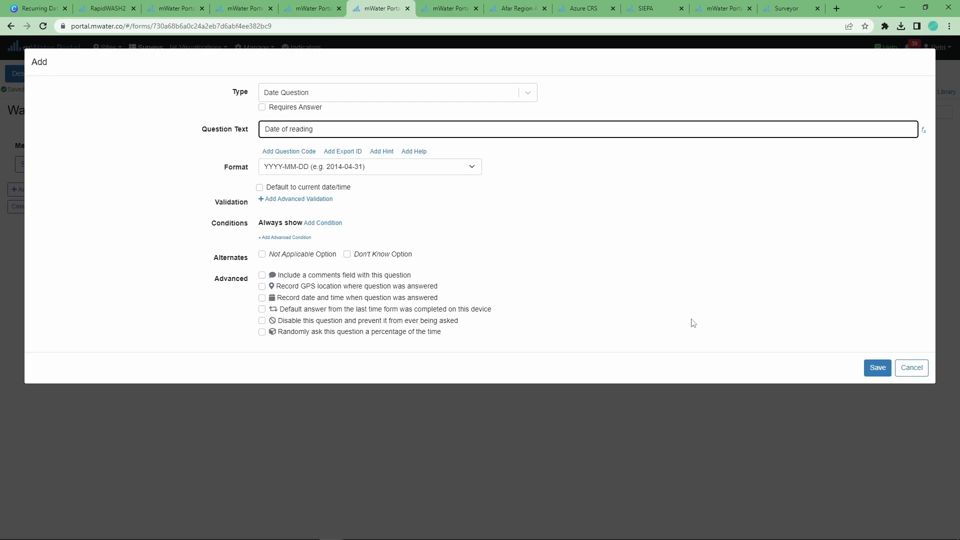
click(869, 365)
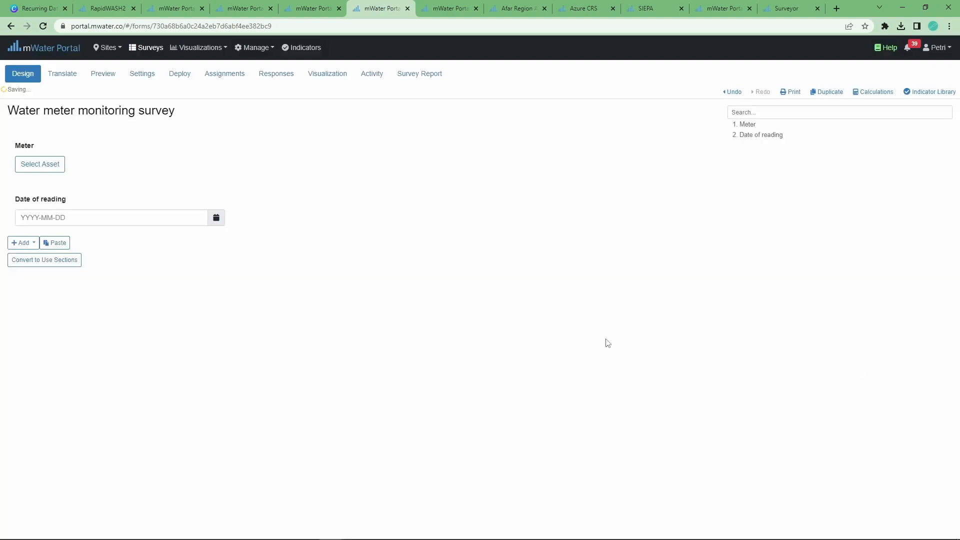
click(22, 244)
Start a required 'Meter reading' question in decimal number format
click(34, 262)
click(278, 126)
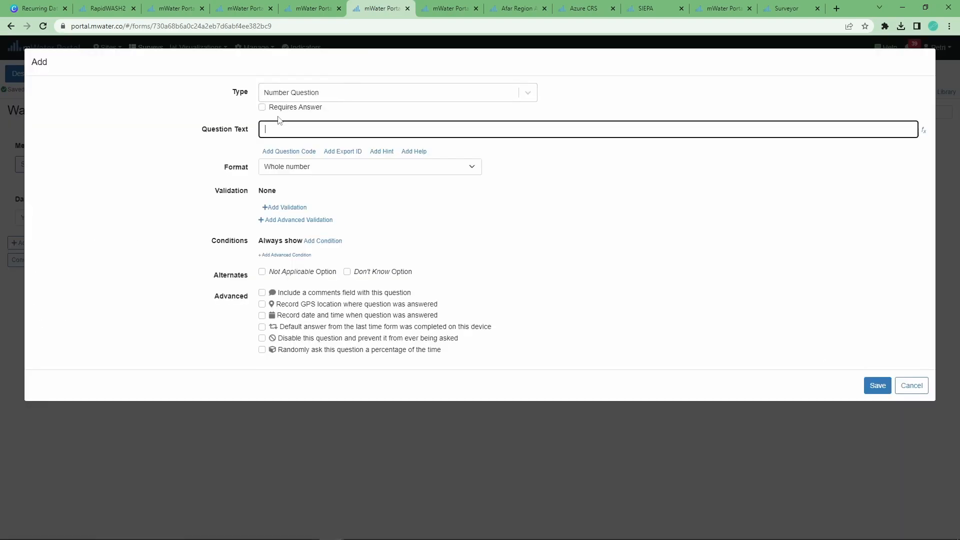
click(279, 107)
click(271, 131)
click(287, 170)
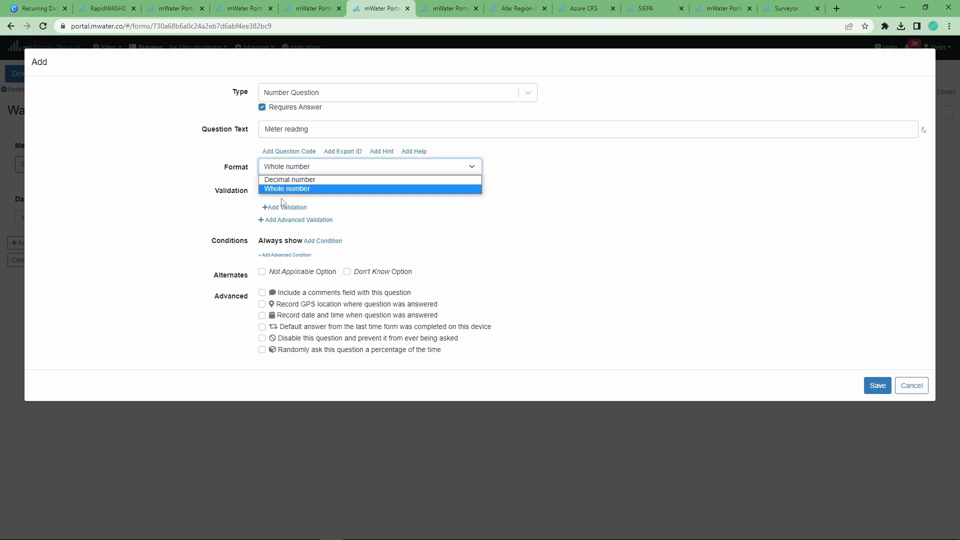
click(280, 178)
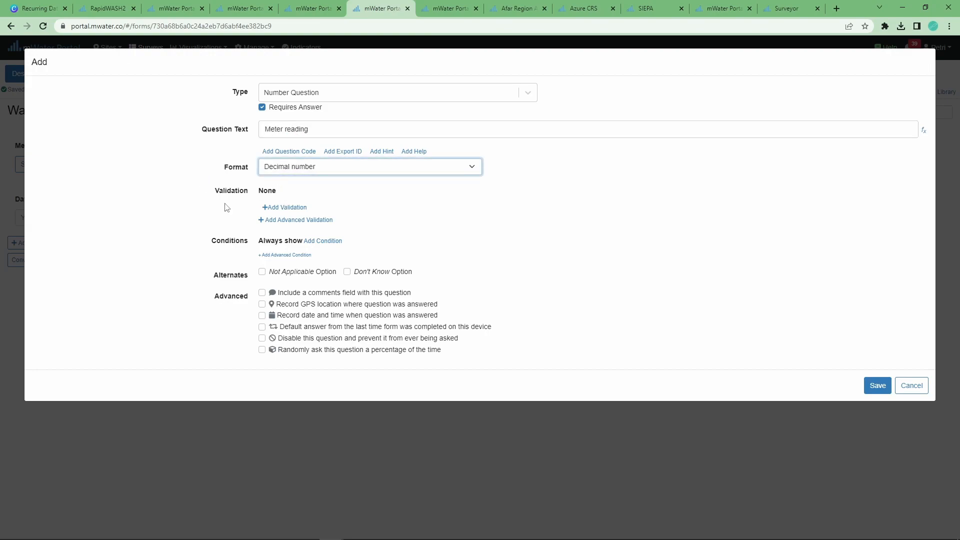
Validate the reading to range 0–1000000 with error 'The reading must be positive' and save
click(282, 208)
click(303, 210)
click(306, 233)
click(399, 207)
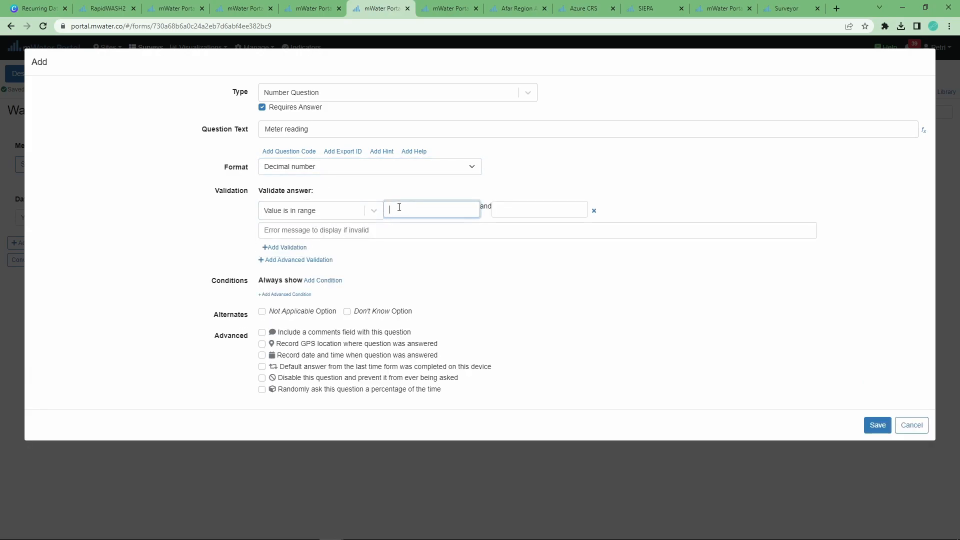
key(Tab)
text(100)
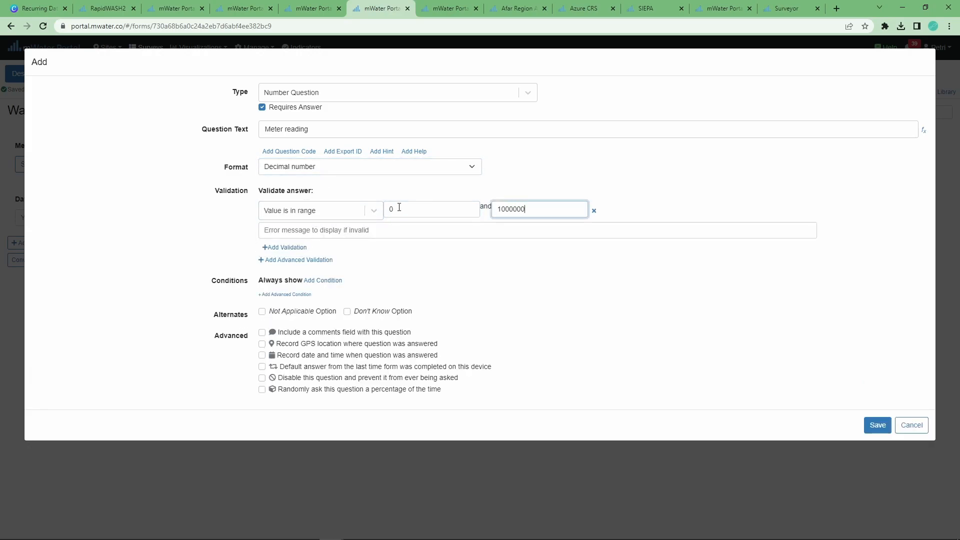
click(395, 229)
text(The reading must be positive)
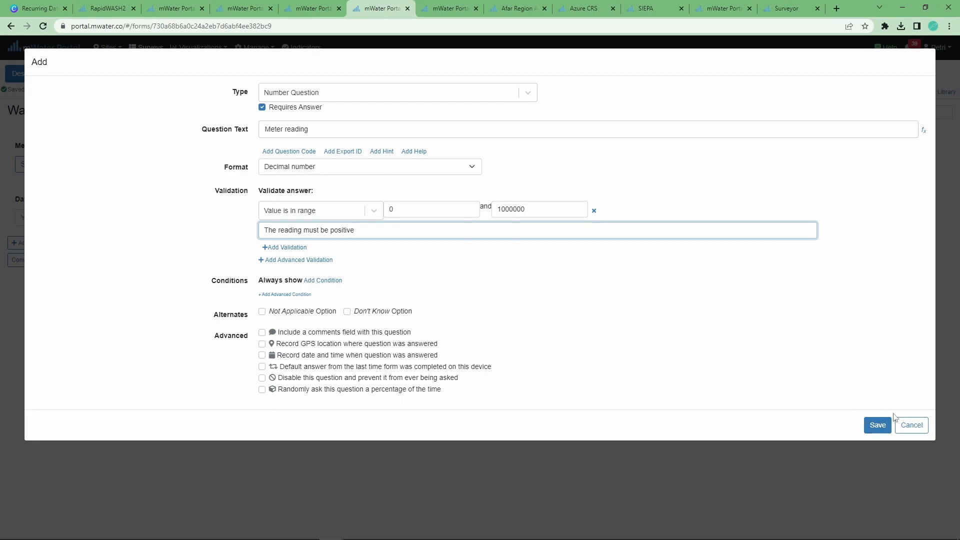
click(881, 425)
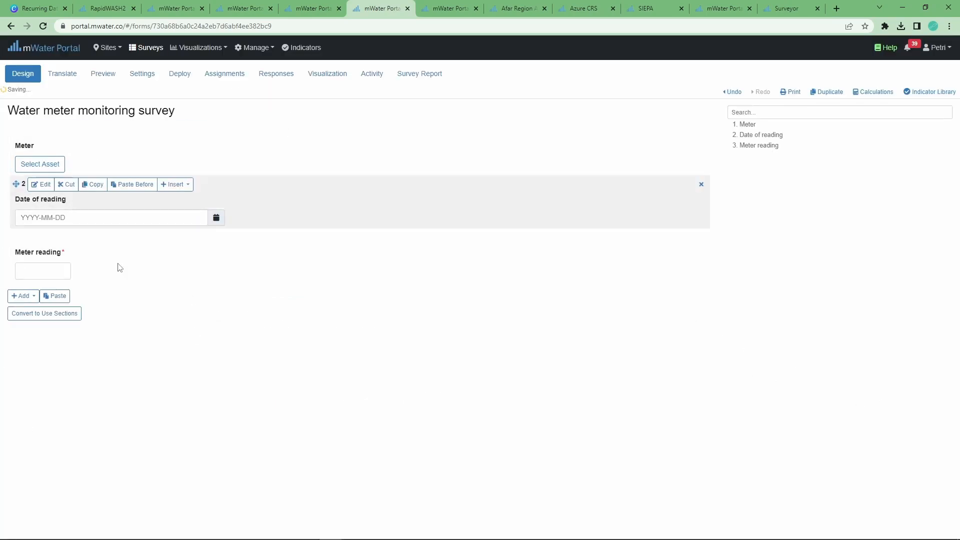
Go to the Meter Reading Survey's Responses and then its Survey Report
click(290, 11)
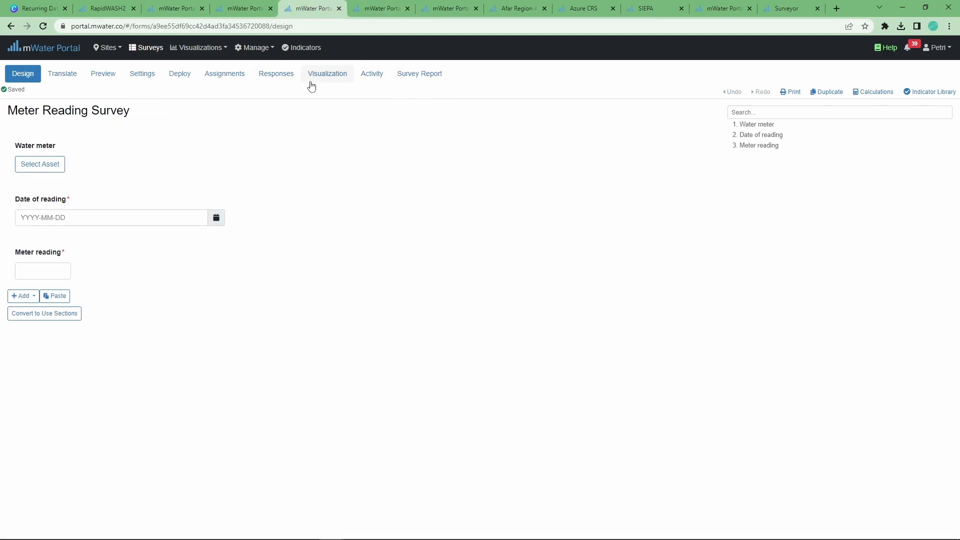
click(283, 76)
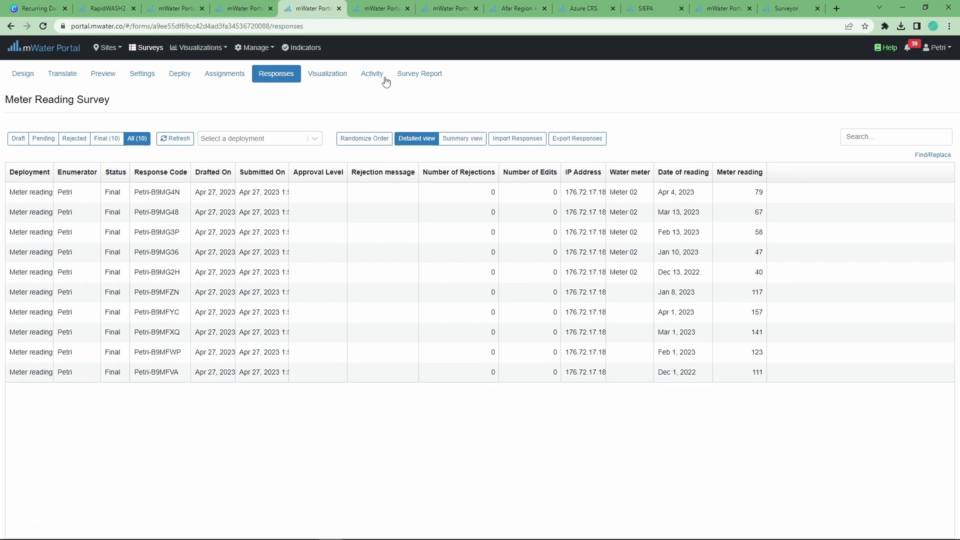
click(426, 73)
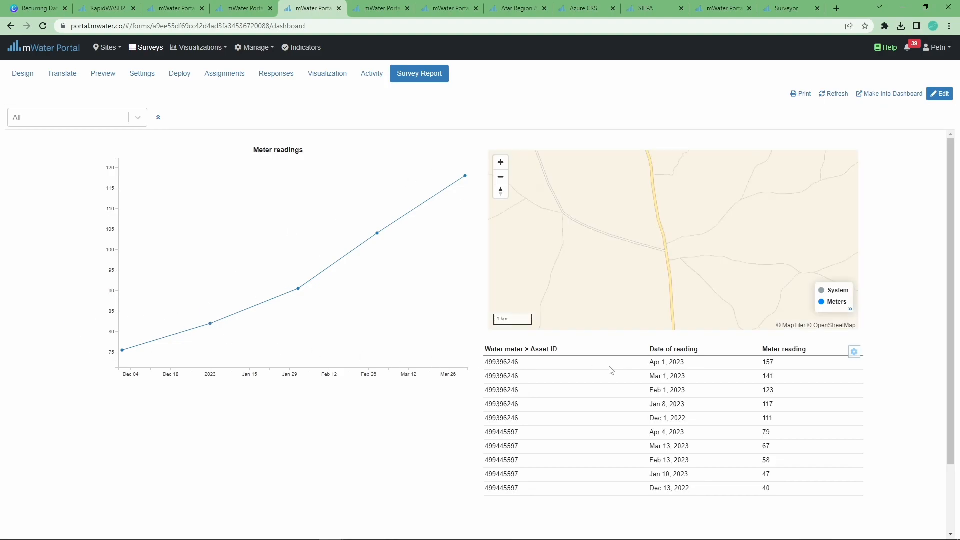
Filter the report to meter 499396246, then 499445597, and enter edit mode
click(85, 117)
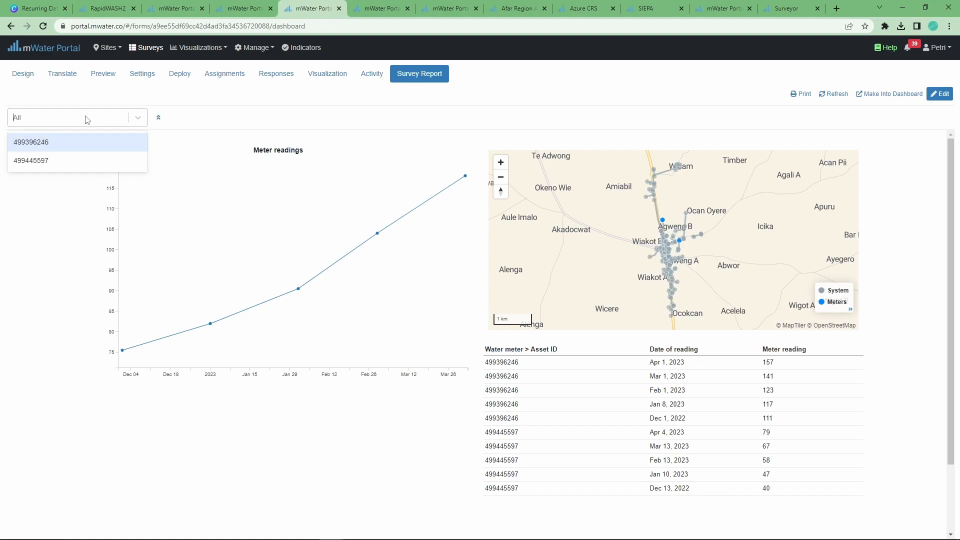
click(33, 141)
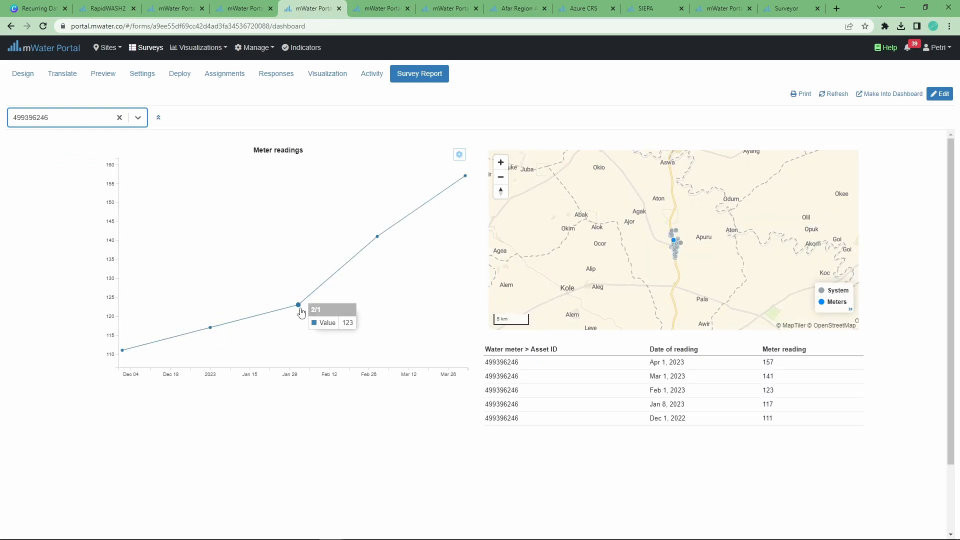
mouse_move(465, 181)
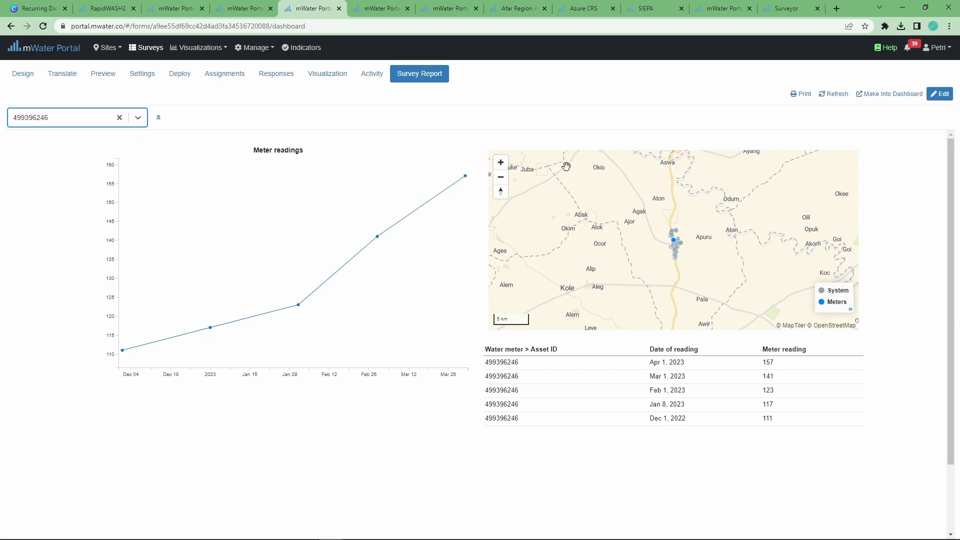
click(65, 119)
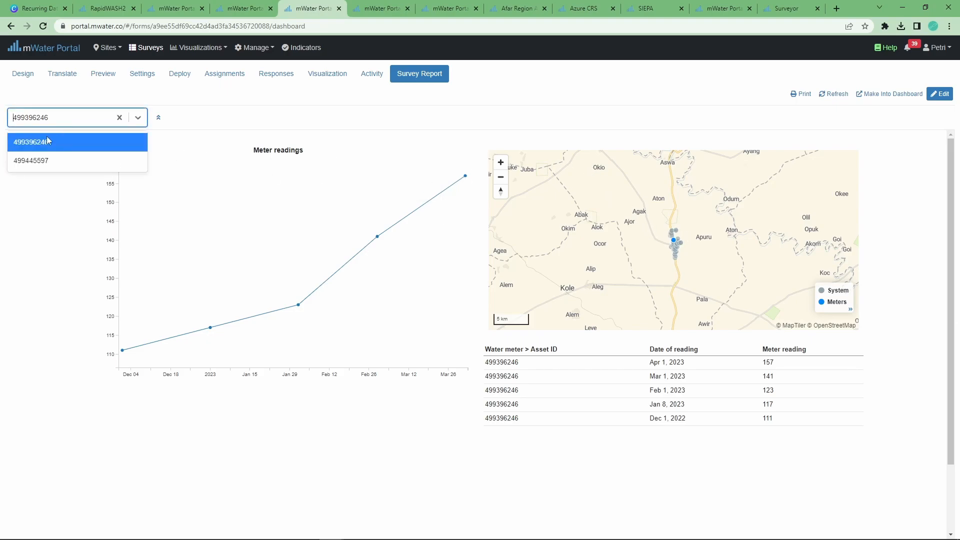
click(35, 163)
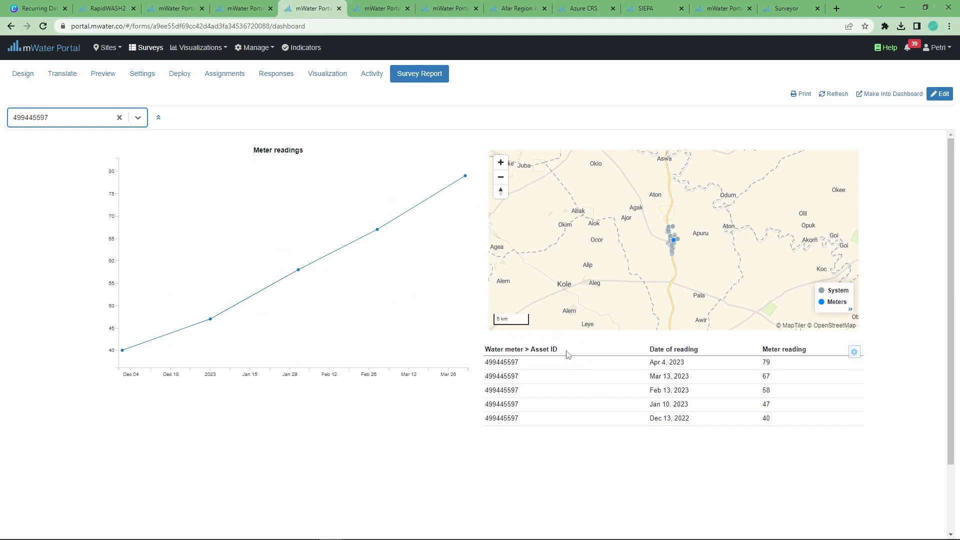
click(940, 94)
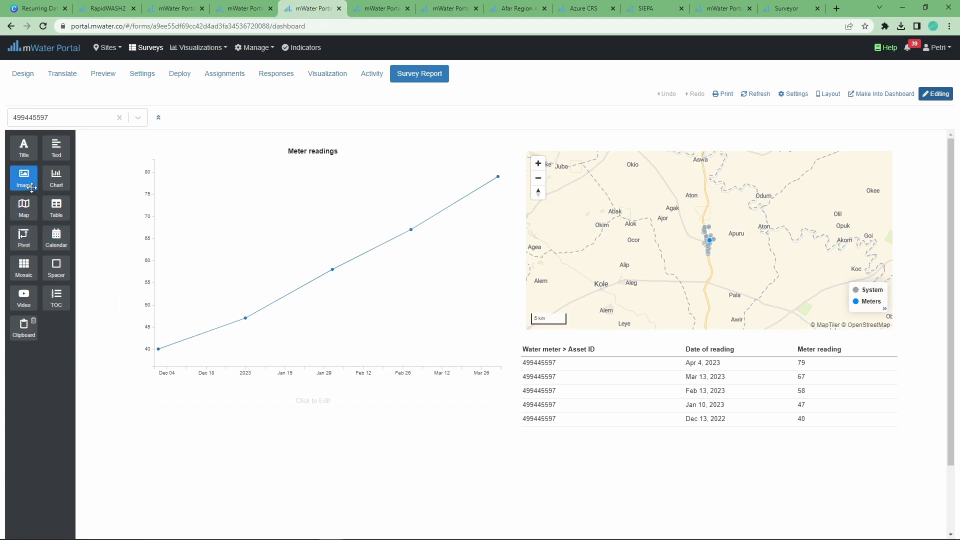
Add a Meter Reading Survey line chart with Date of reading grouped by year/month
scroll(187, 236, down, 2)
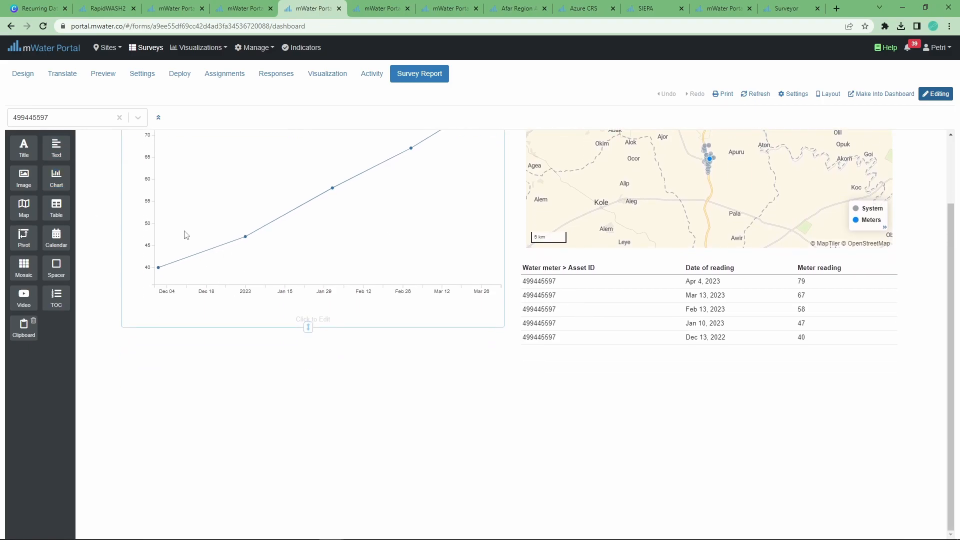
drag(60, 176, 388, 366)
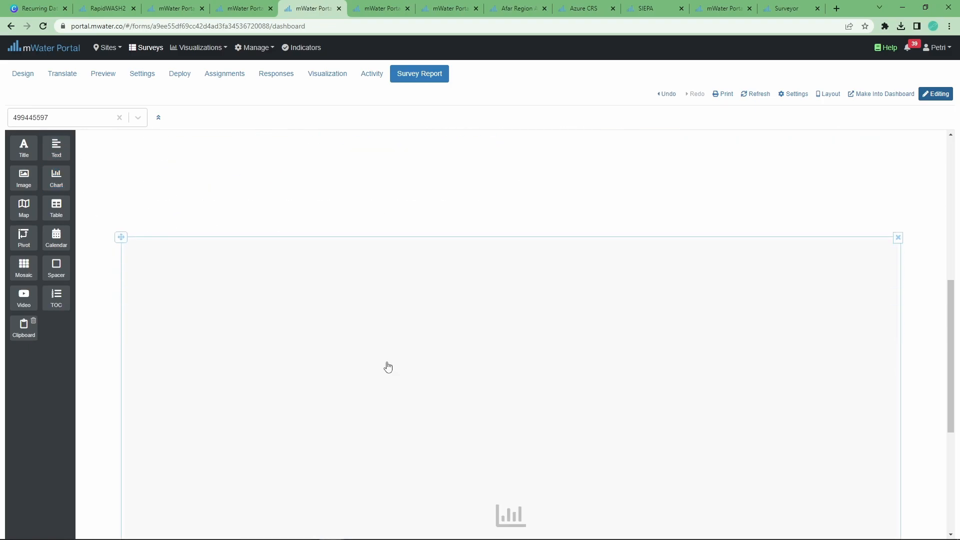
click(583, 224)
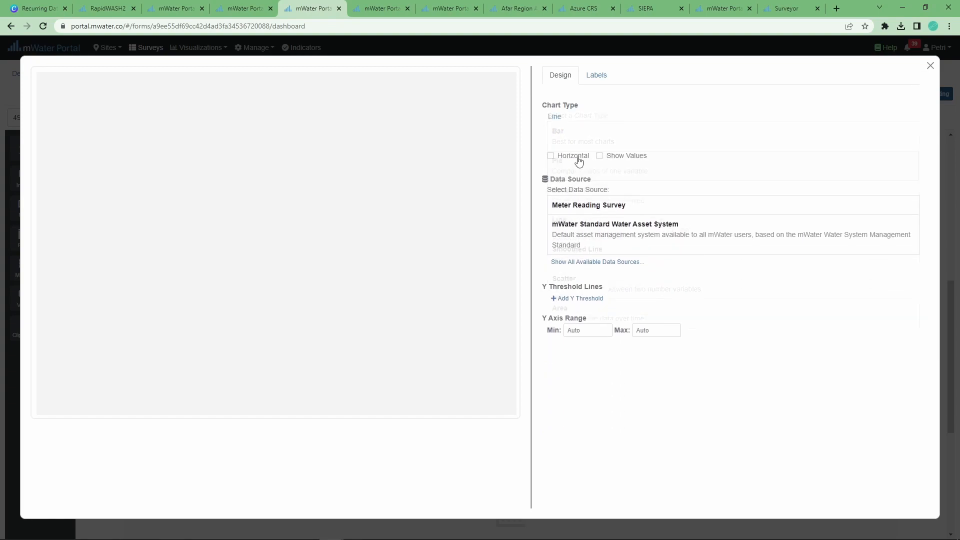
click(622, 183)
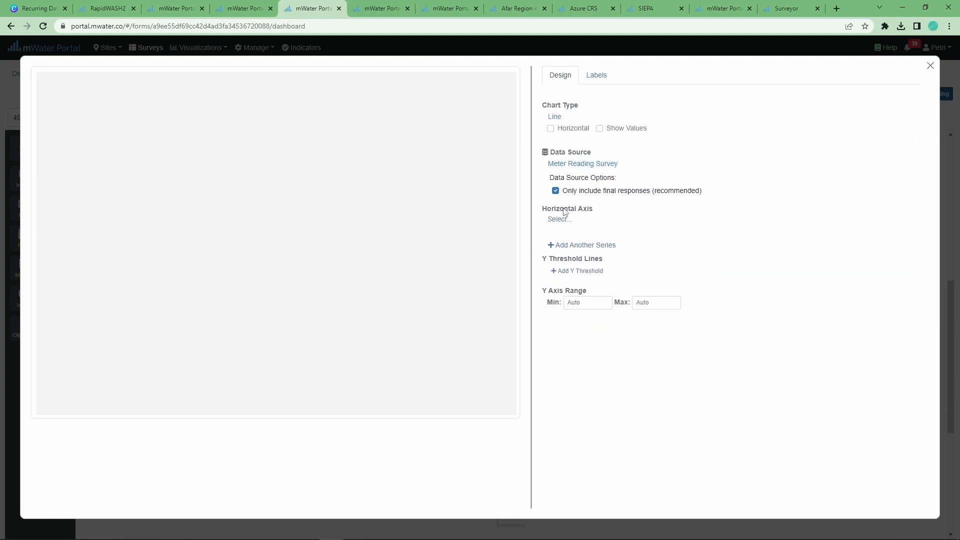
click(557, 220)
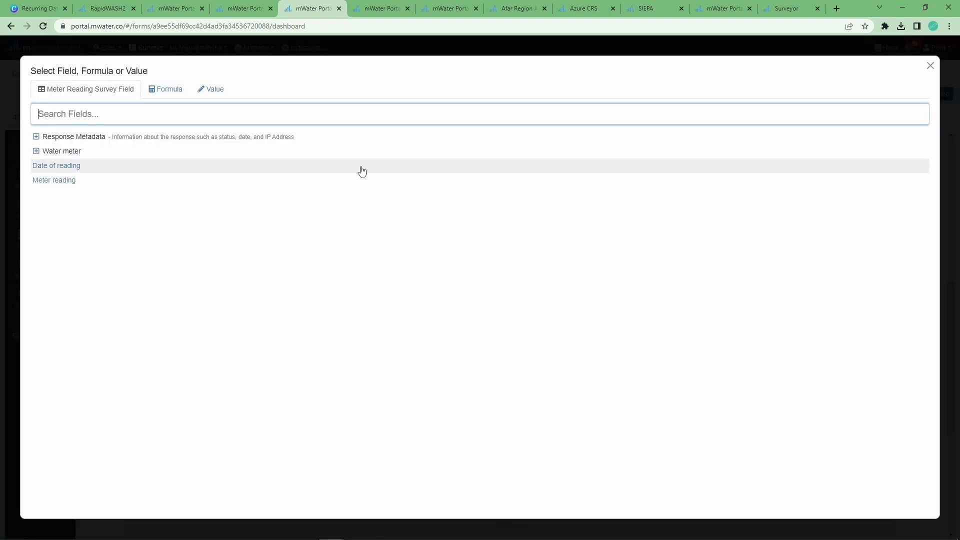
click(48, 168)
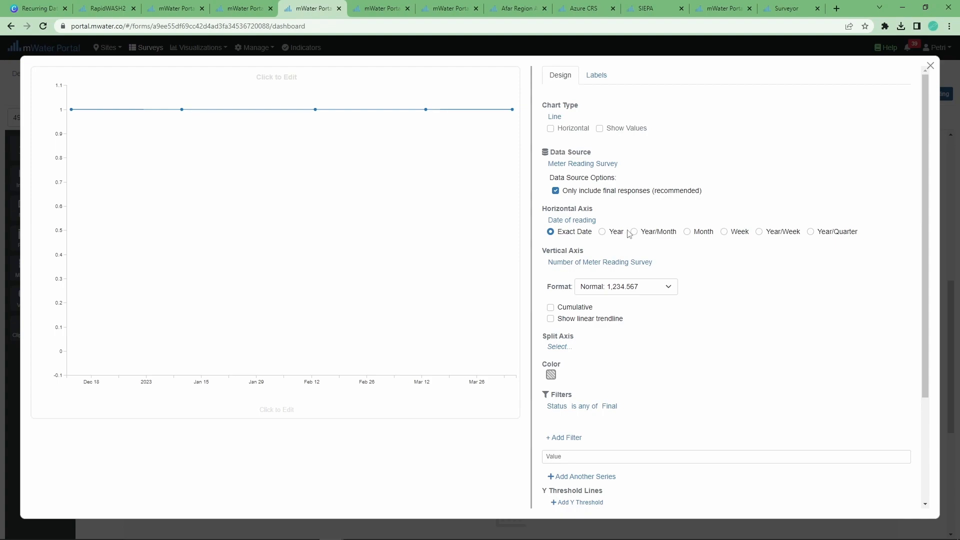
click(675, 233)
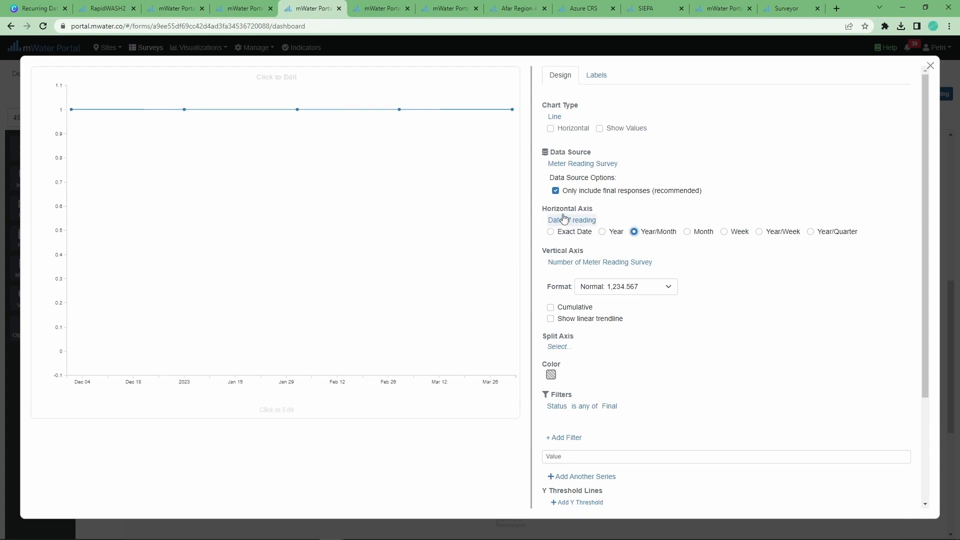
Replace the response count with latest Meter reading on the vertical axis and try a linear trendline
scroll(556, 280, down, 1)
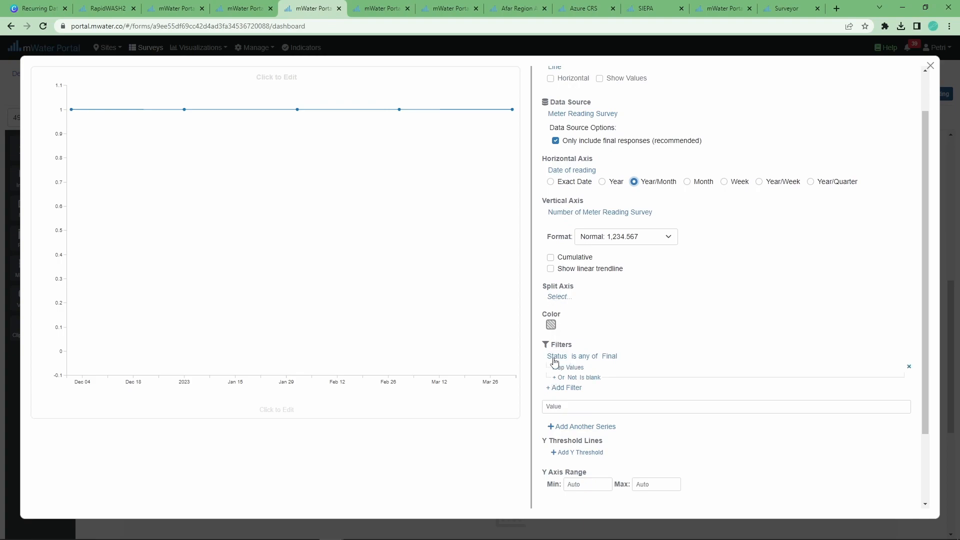
click(559, 215)
click(563, 231)
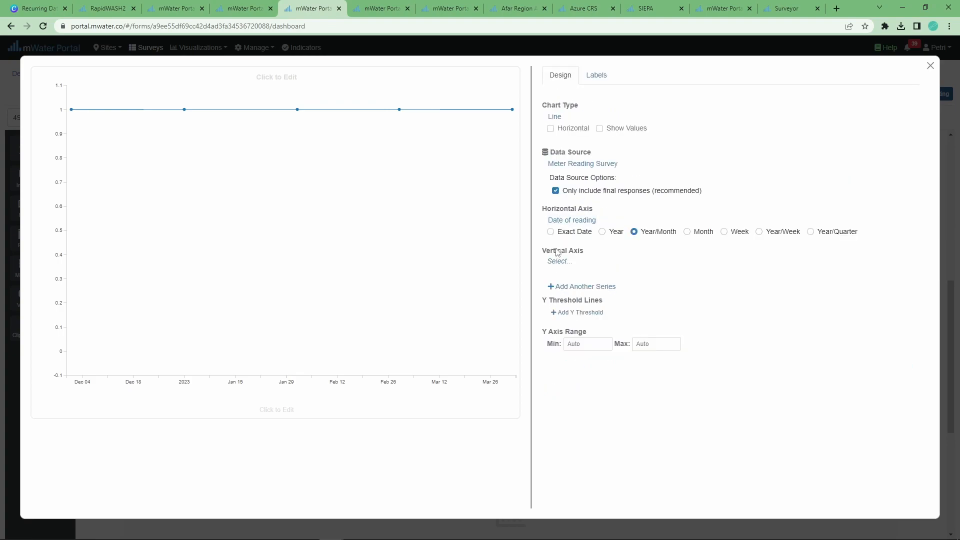
click(553, 261)
click(39, 194)
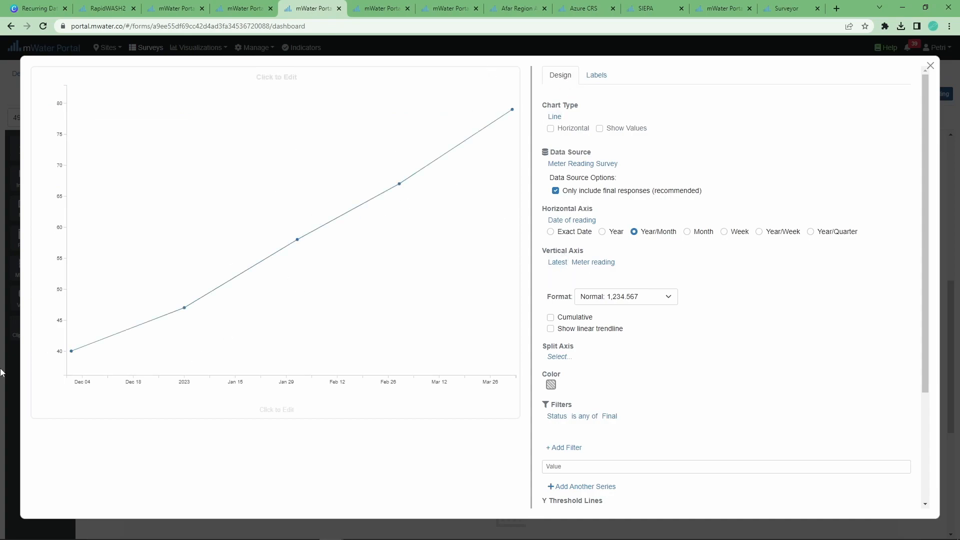
click(551, 328)
Try area and bar types, then settle on Smoothed Line for the chart
click(559, 118)
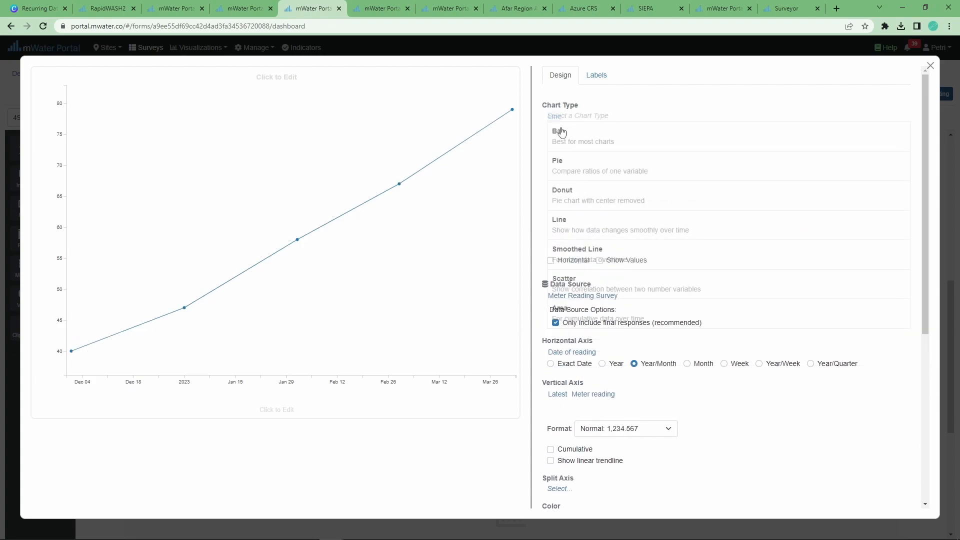
click(575, 315)
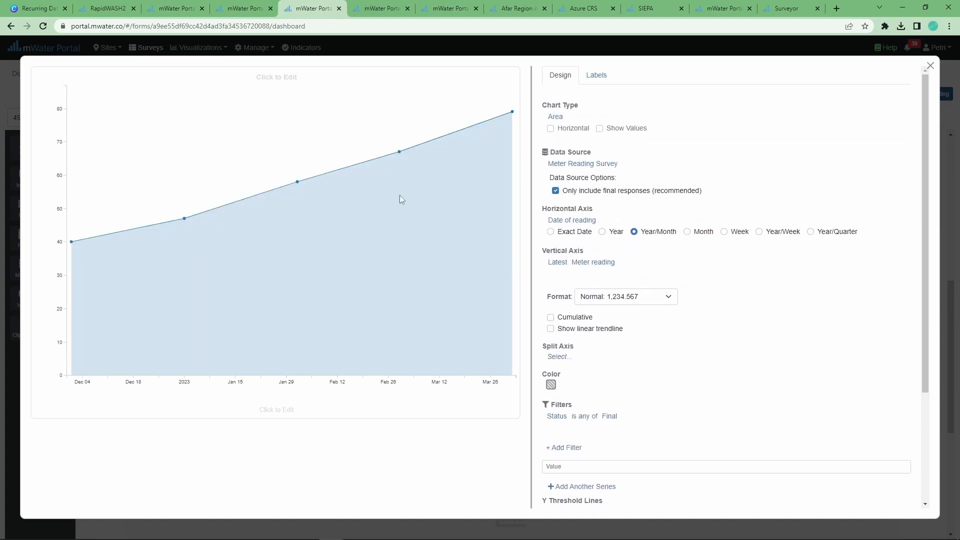
click(554, 120)
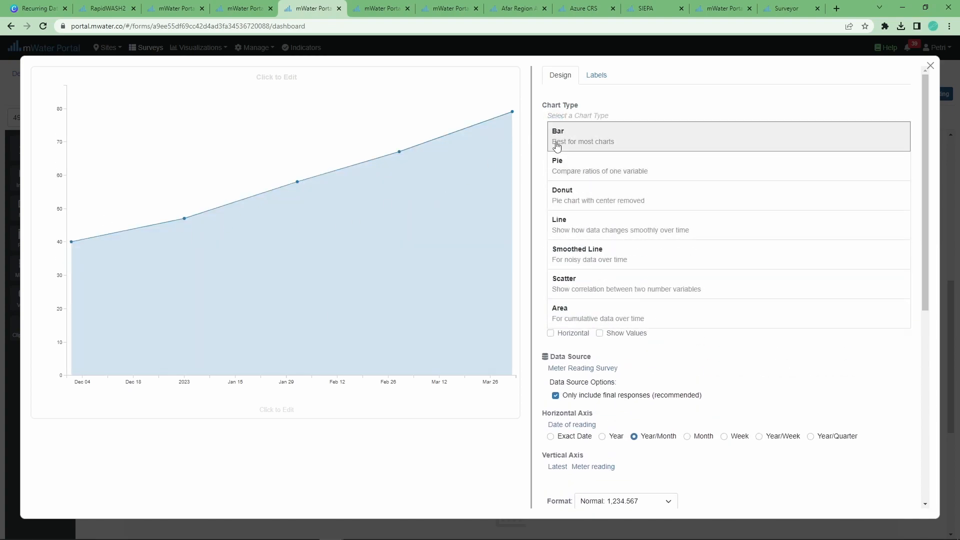
click(555, 132)
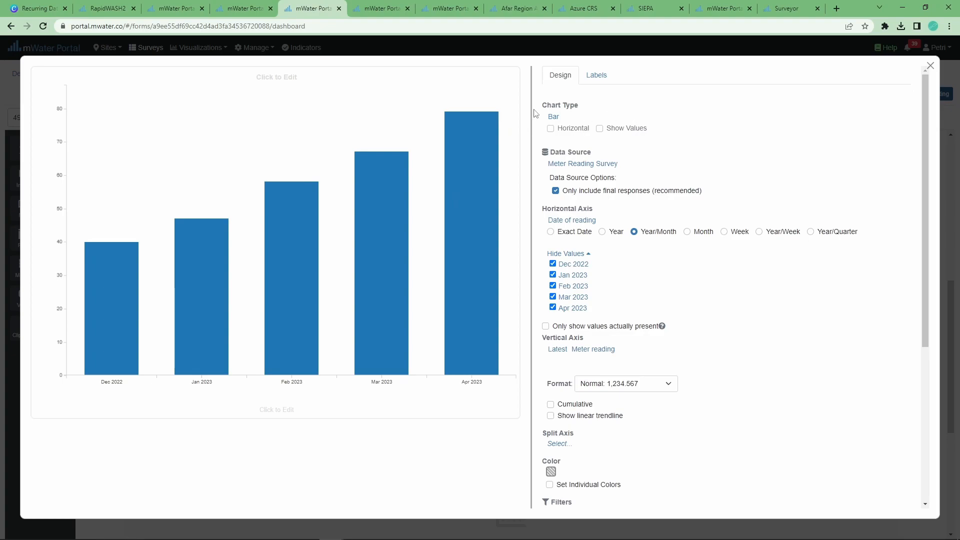
click(554, 117)
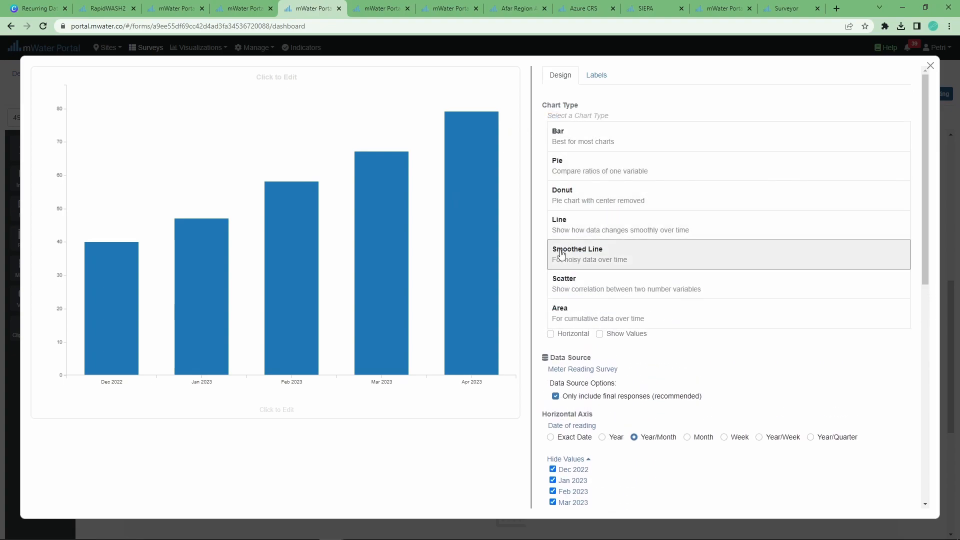
click(562, 255)
key(Escape)
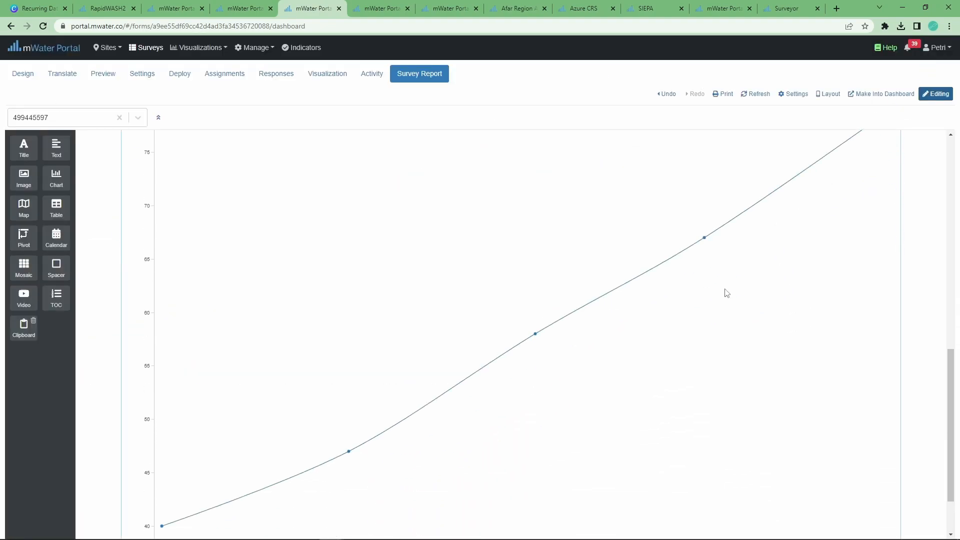
Add a Meter Reading Survey table with Water meter > Basic Info > Name as first column
drag(56, 206, 659, 330)
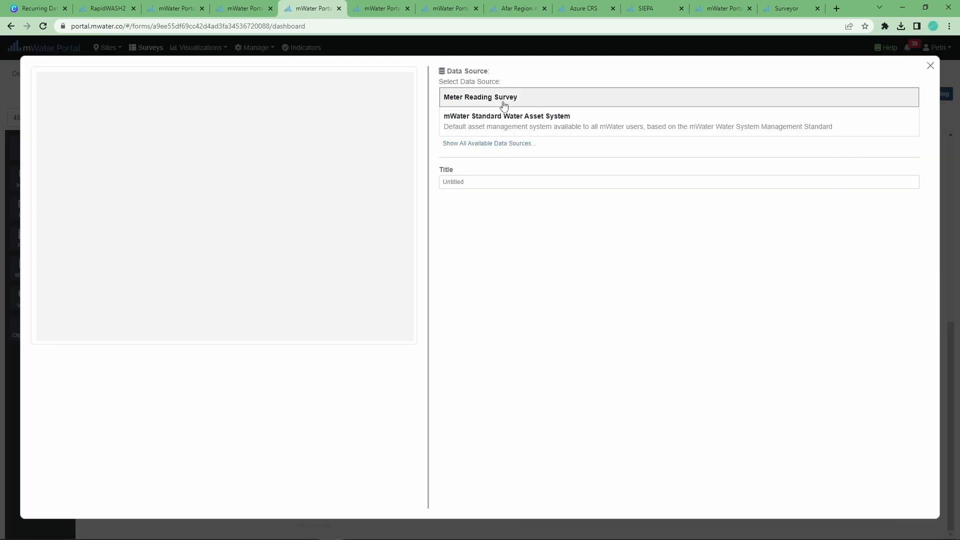
click(473, 100)
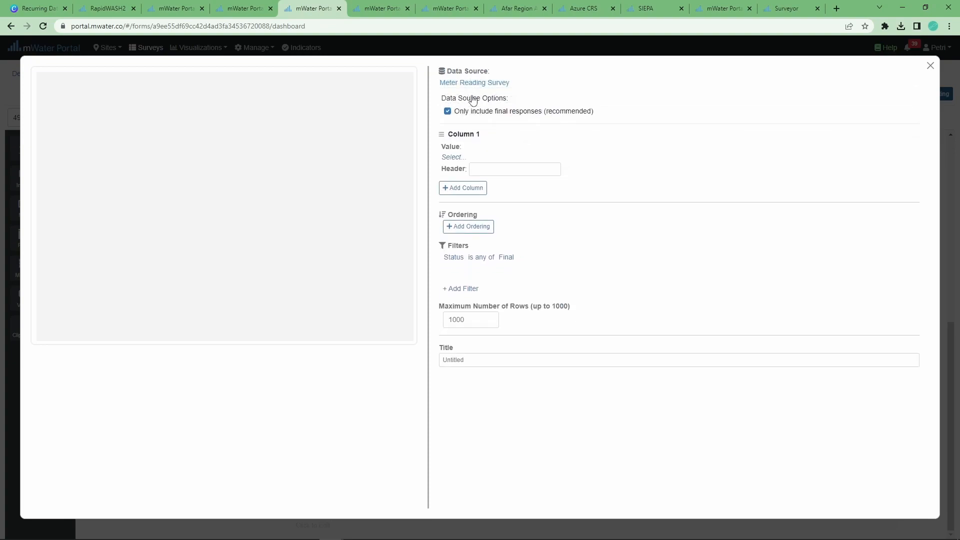
click(453, 156)
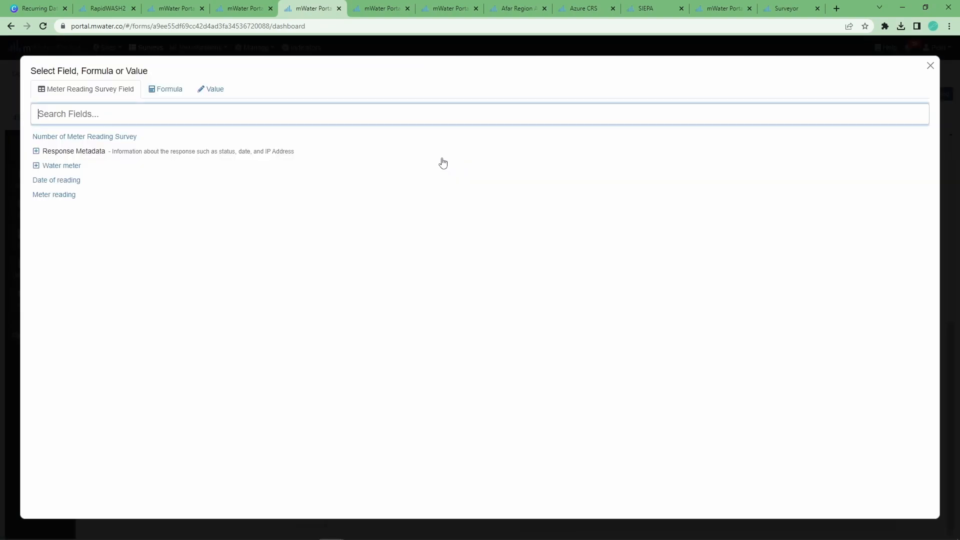
click(35, 166)
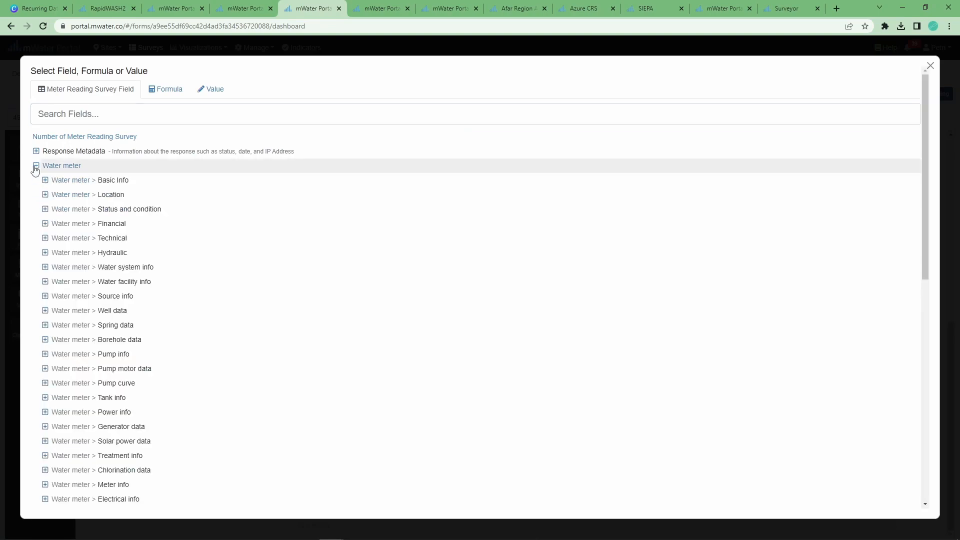
click(45, 180)
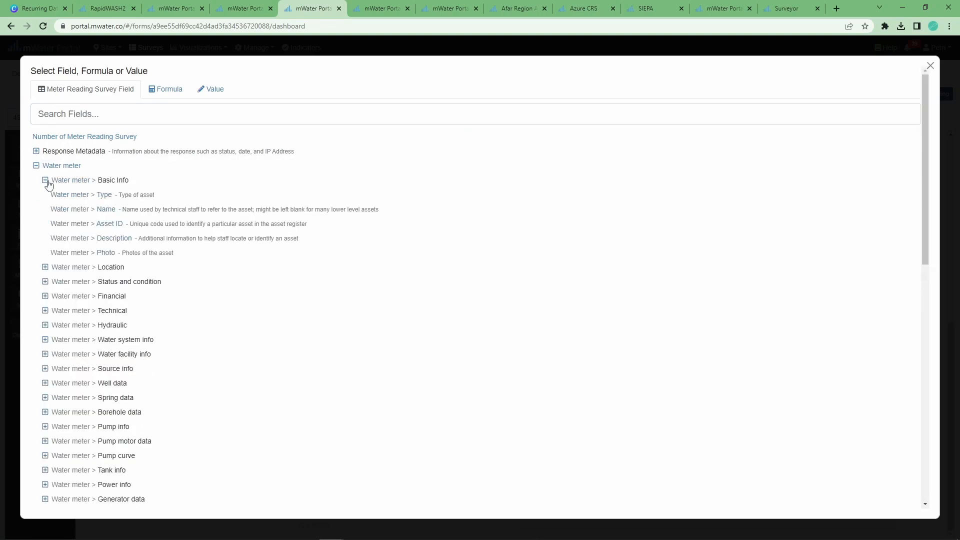
click(60, 211)
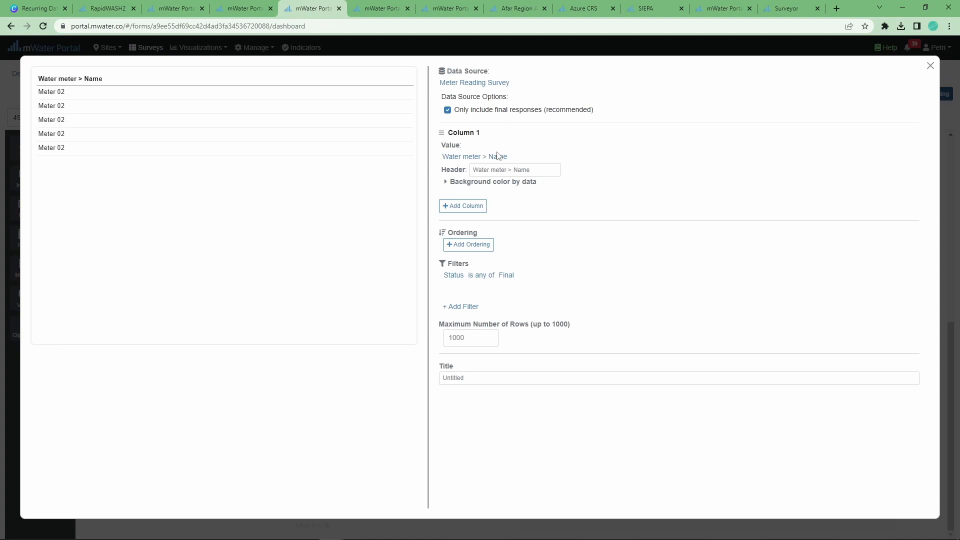
Add Date of reading and Meter reading columns, then close the table editor
click(457, 209)
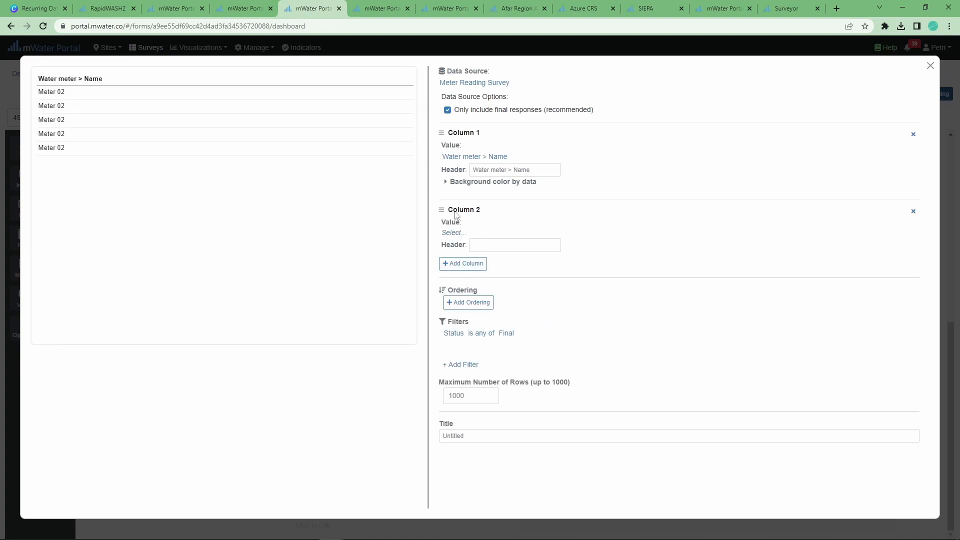
click(453, 234)
click(38, 181)
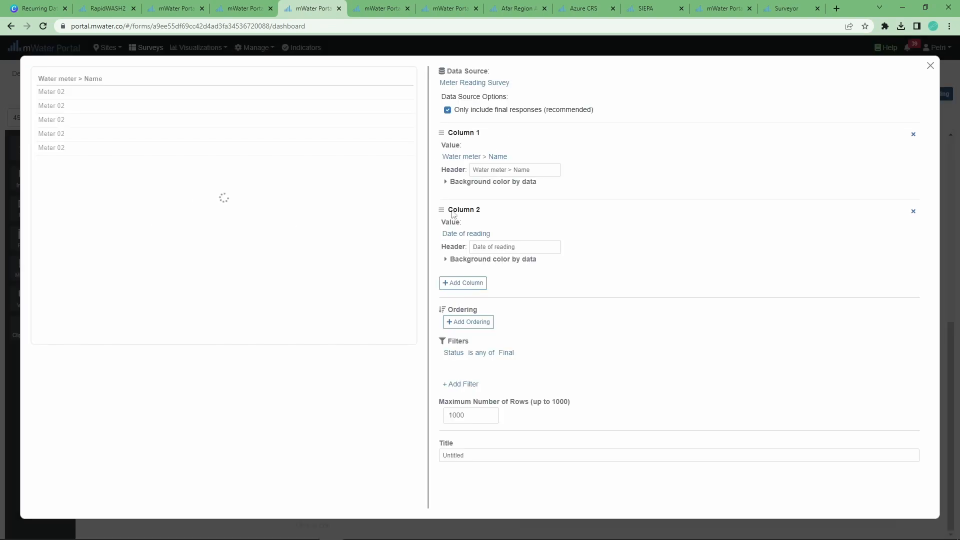
click(483, 289)
click(458, 311)
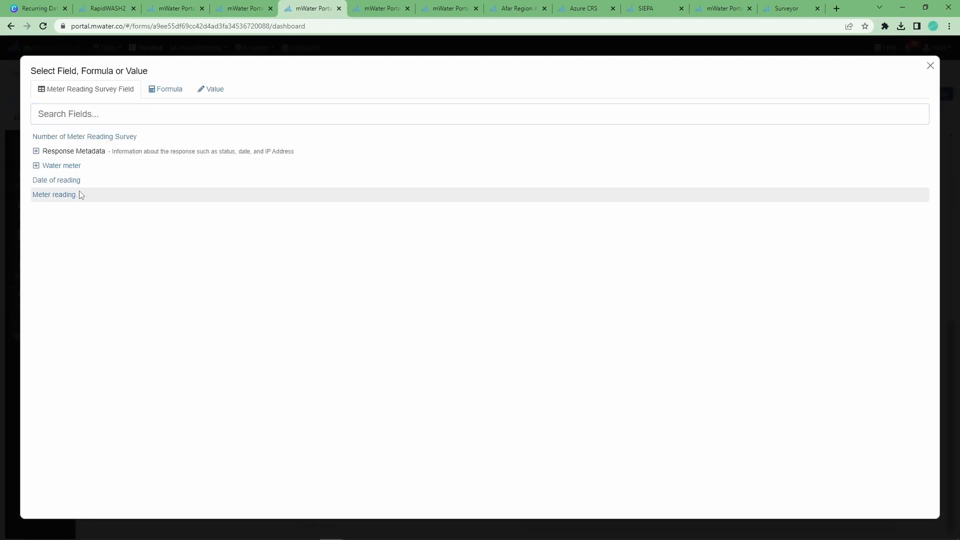
click(75, 194)
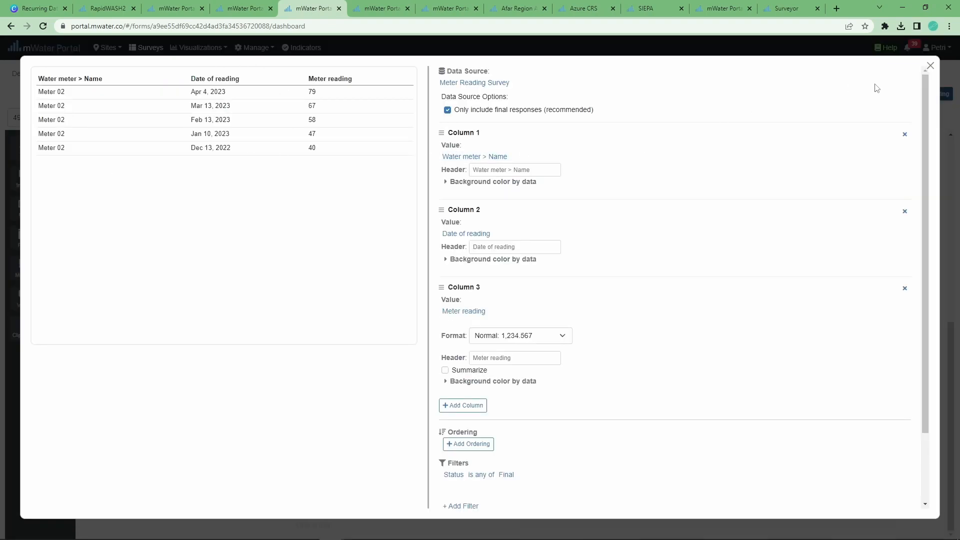
click(931, 67)
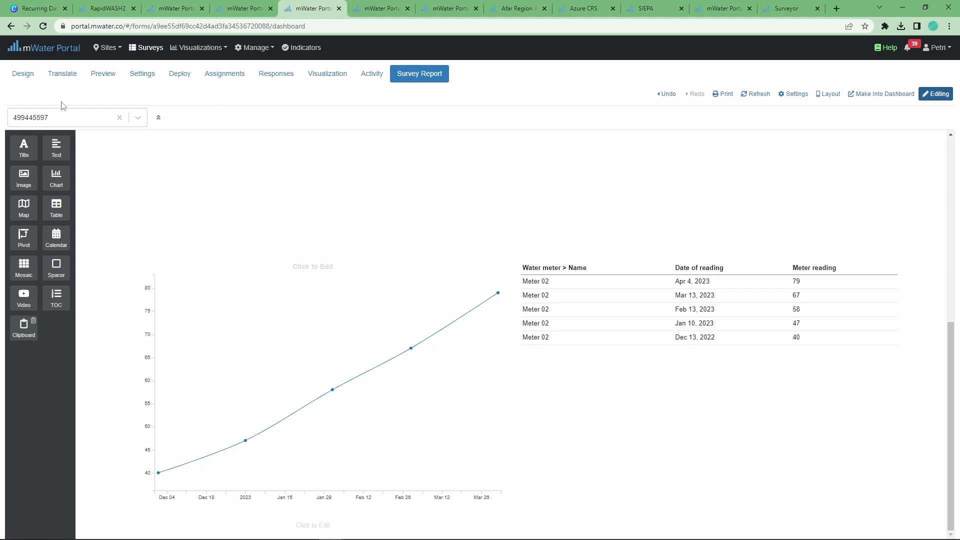
Show readings from all meters and sort the table first by Water meter > Name
click(117, 116)
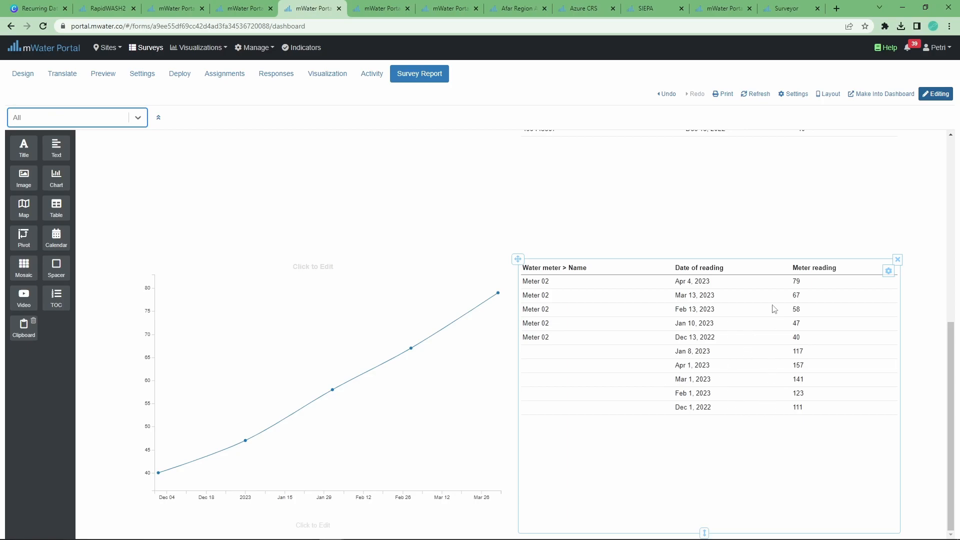
click(888, 271)
click(837, 285)
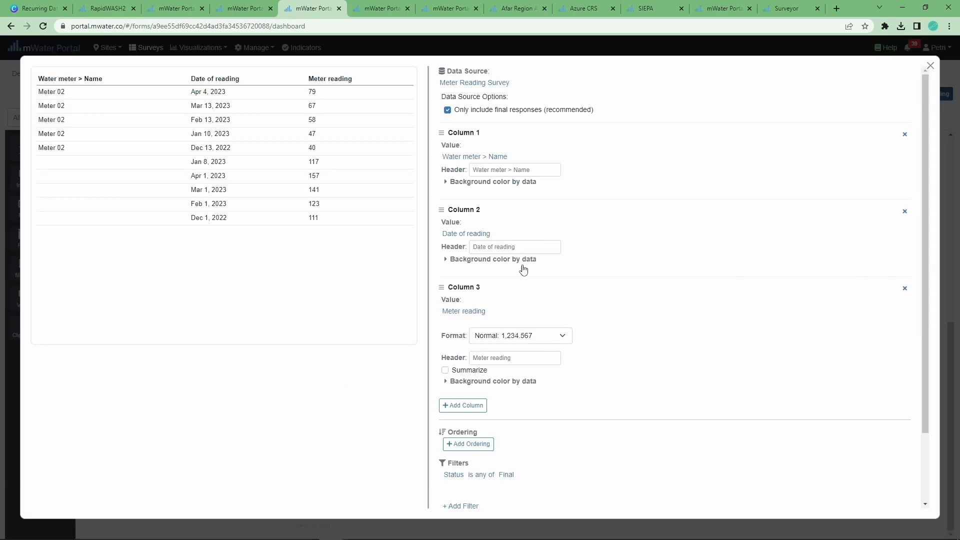
scroll(495, 320, down, 3)
click(473, 358)
click(459, 374)
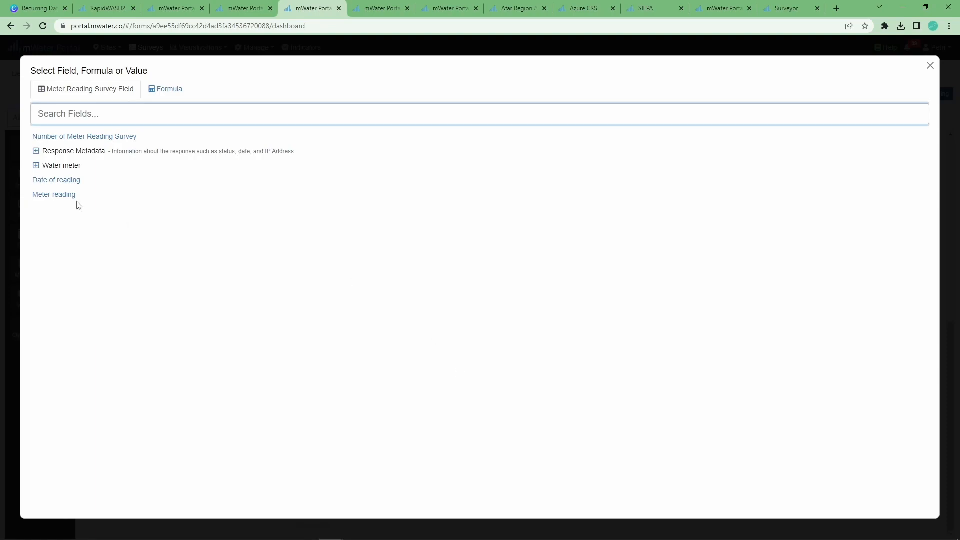
click(36, 165)
click(51, 182)
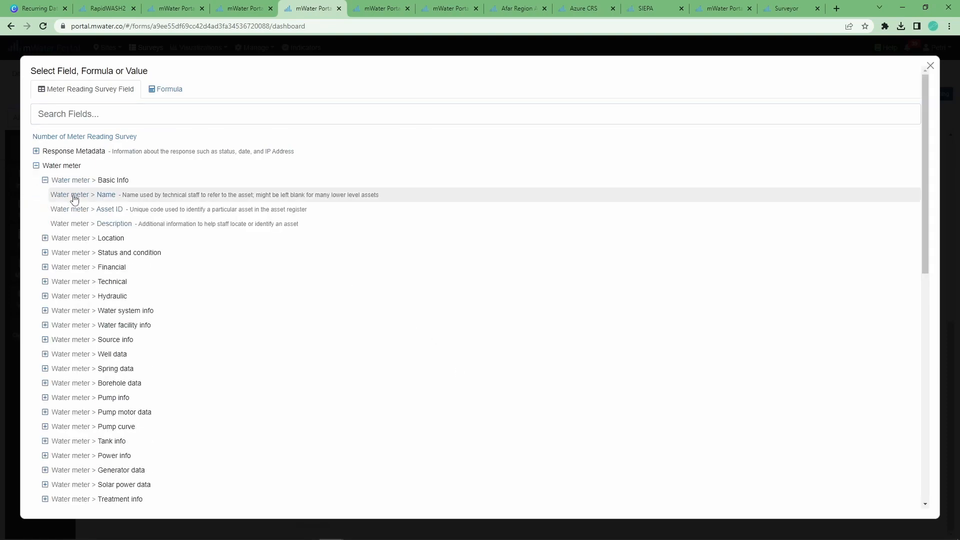
click(75, 196)
Add a second sort by Date of reading in reverse (newest first) and close the editor
click(476, 399)
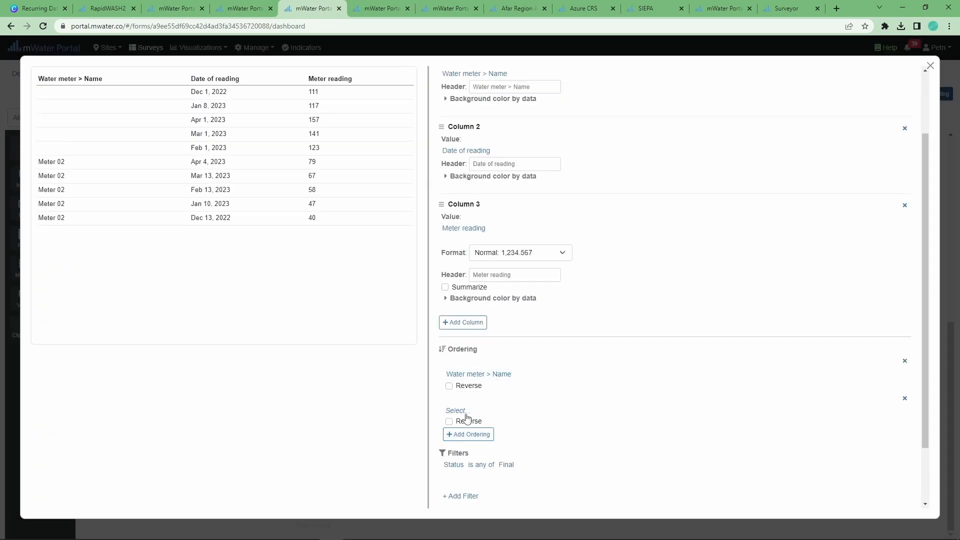
click(459, 410)
click(42, 193)
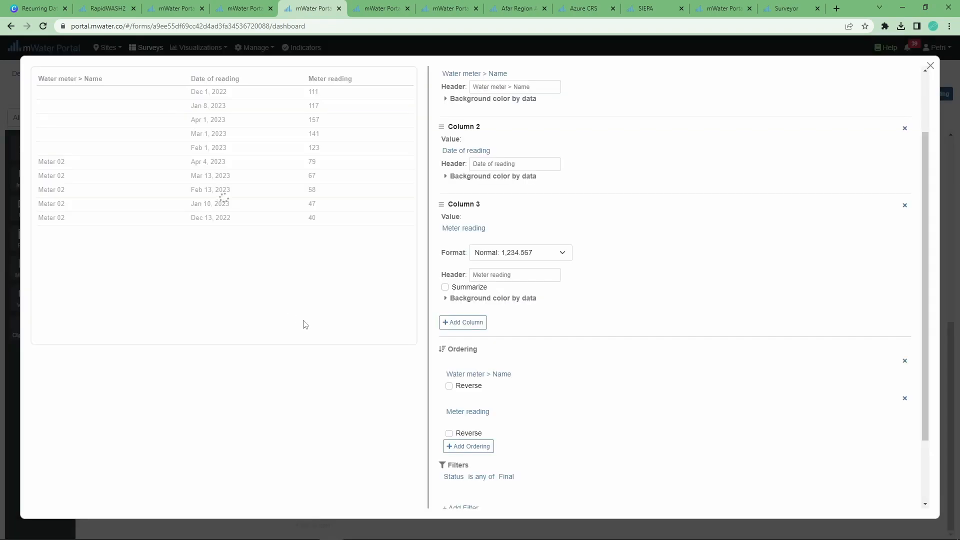
click(449, 433)
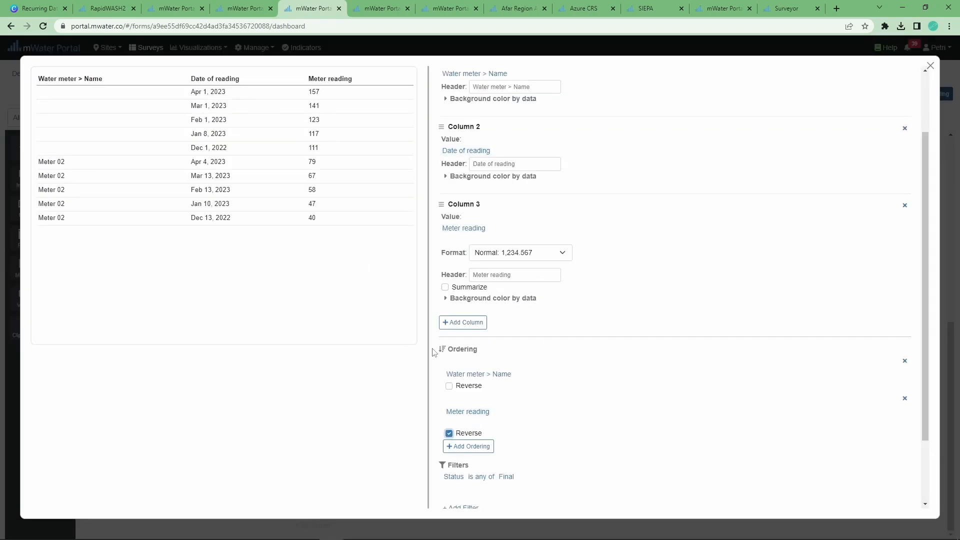
click(466, 412)
click(464, 424)
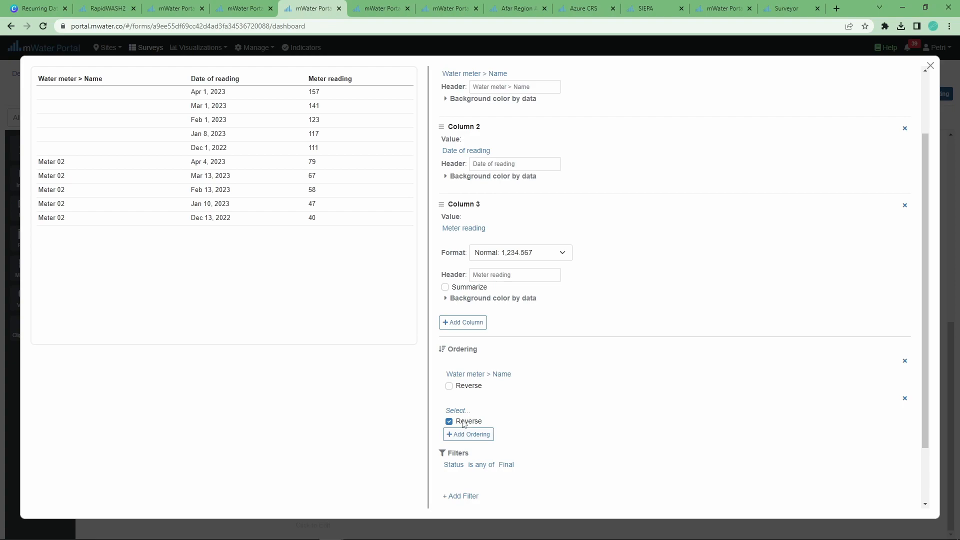
click(458, 412)
click(41, 180)
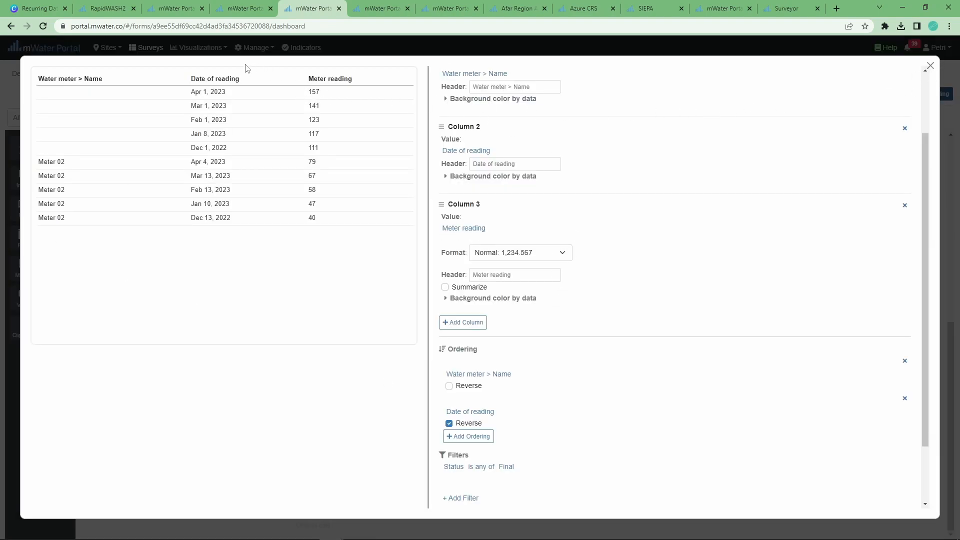
click(930, 67)
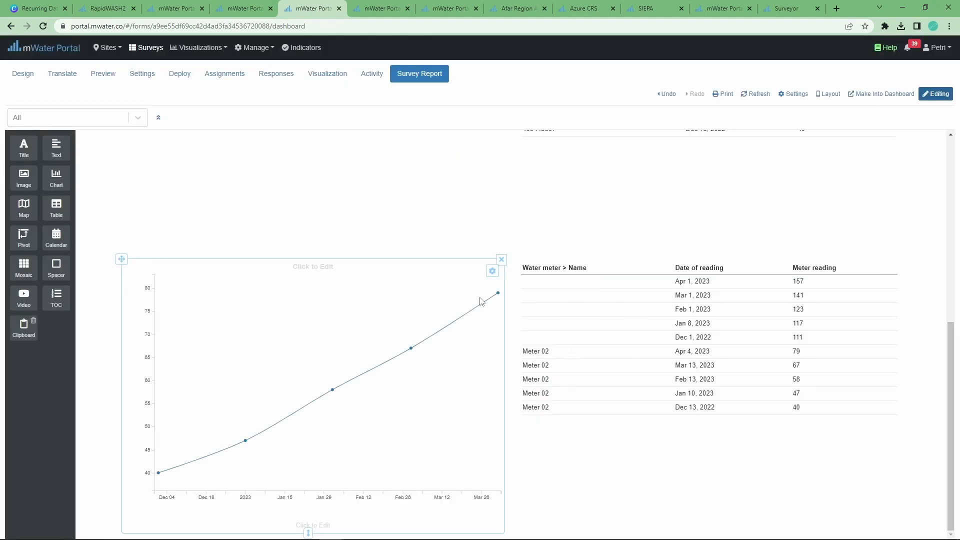
Leave the readings report for the Meter Reading Survey's Design page
scroll(450, 295, up, 7)
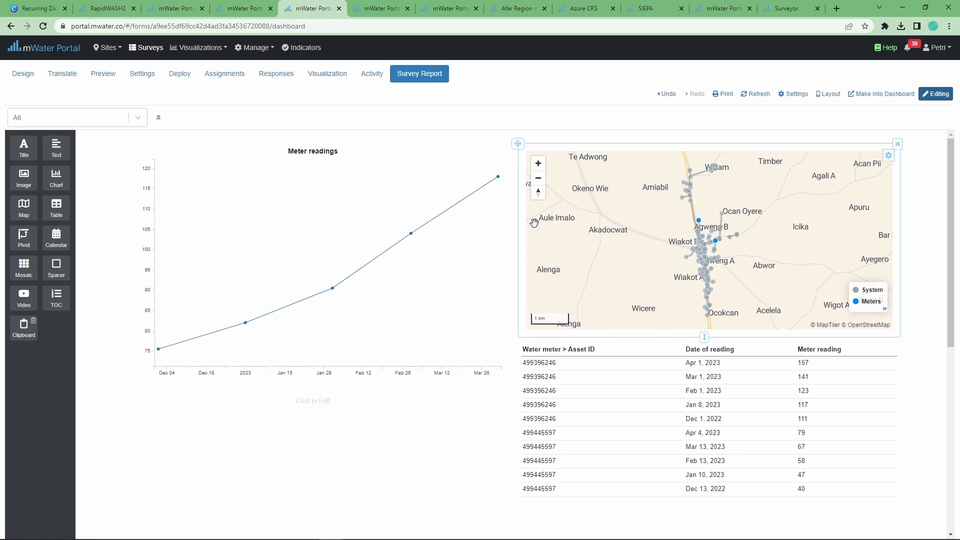
click(22, 74)
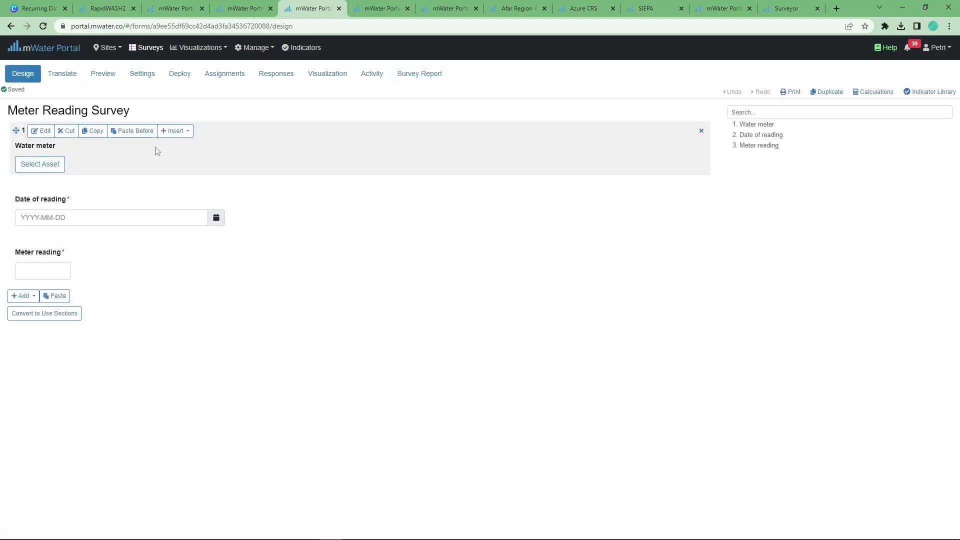
Switch to the RapidWASH Example survey design and look over its Household location questions
click(436, 9)
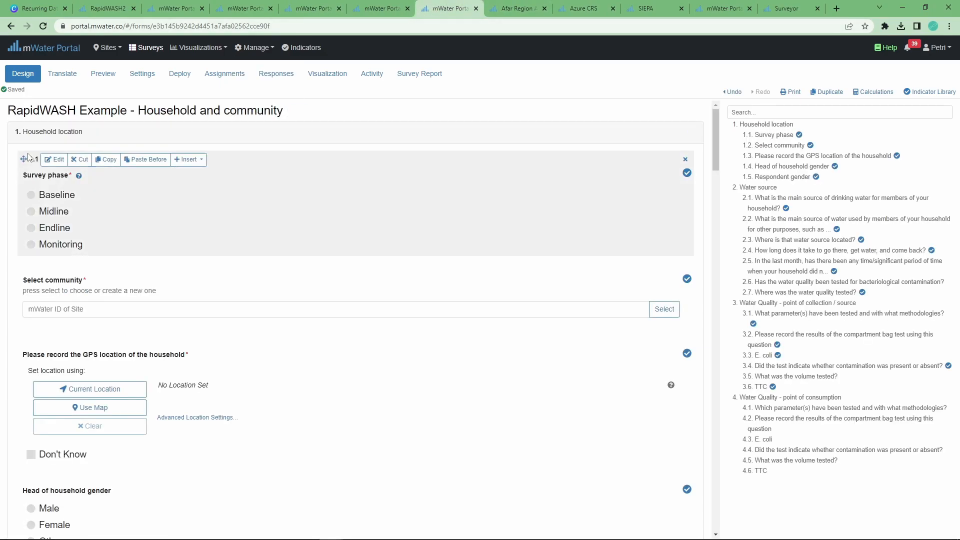
drag(17, 115, 262, 113)
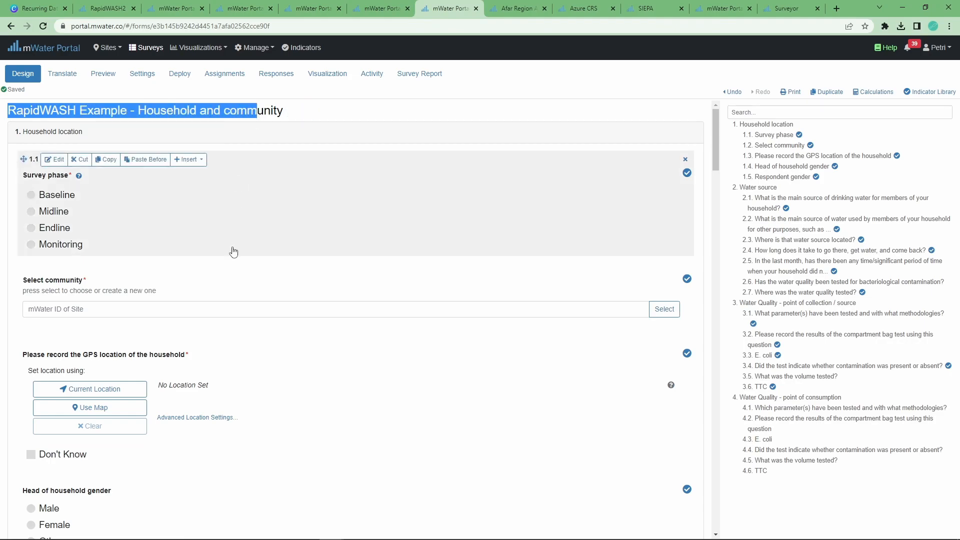
click(13, 173)
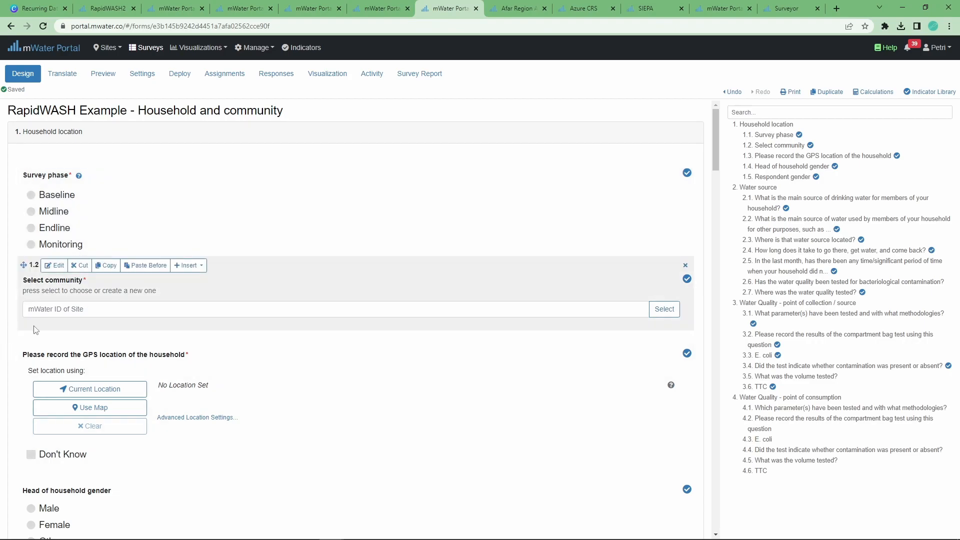
scroll(42, 310, down, 5)
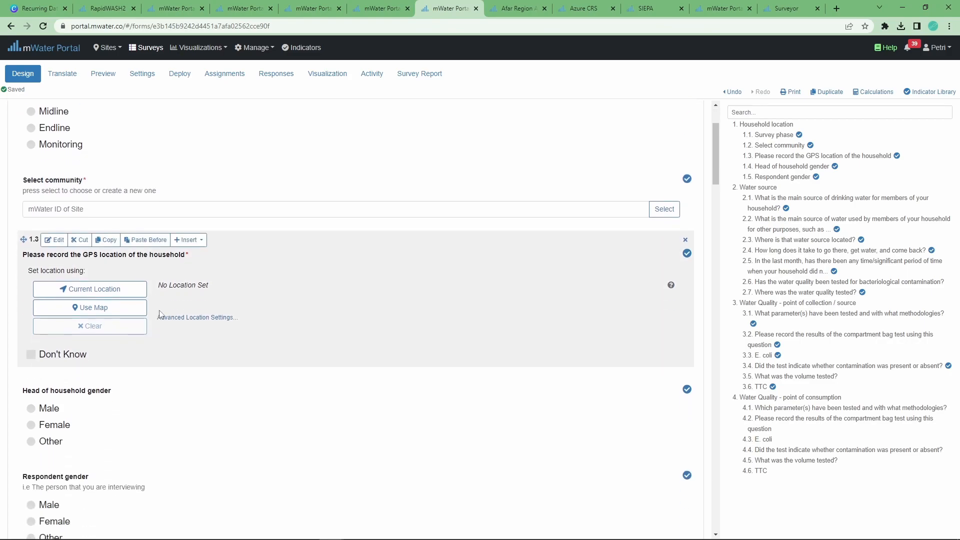
scroll(66, 300, up, 2)
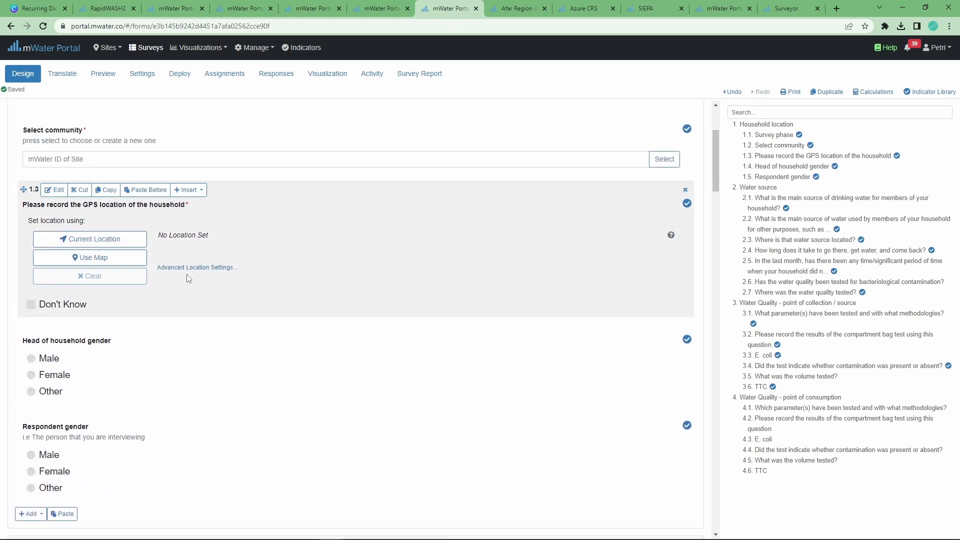
scroll(67, 299, up, 3)
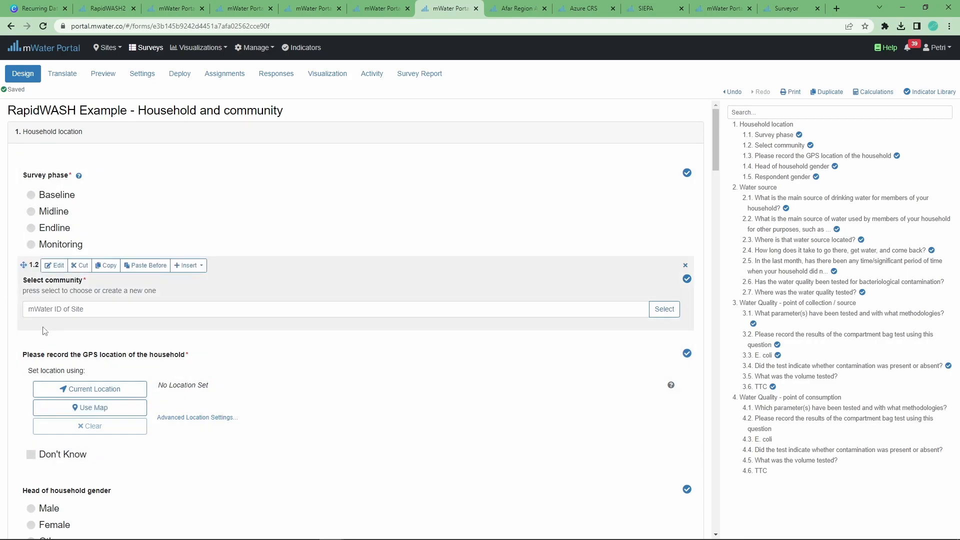
Review the Suco Ijiene project's SDG indicator bars and Baseline response count in RapidWASH
click(103, 9)
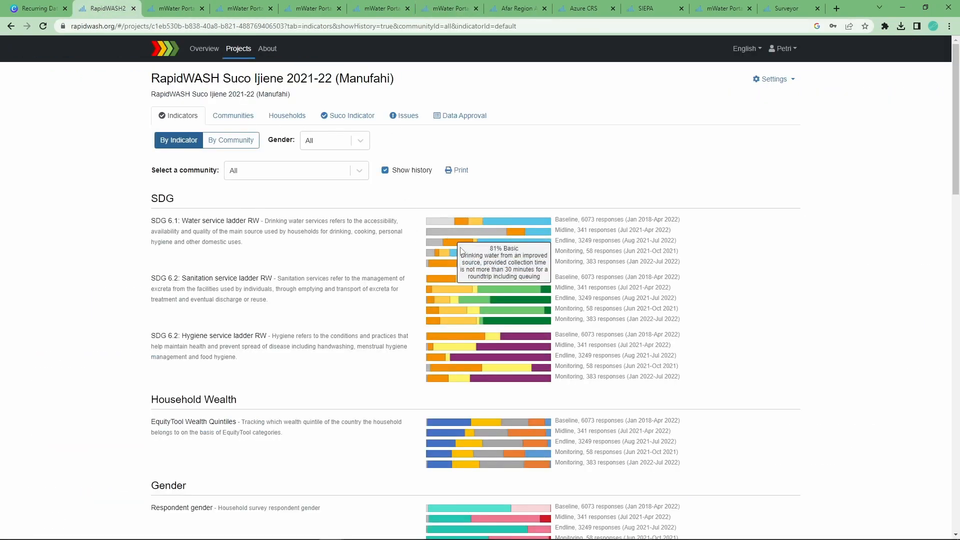
mouse_move(466, 230)
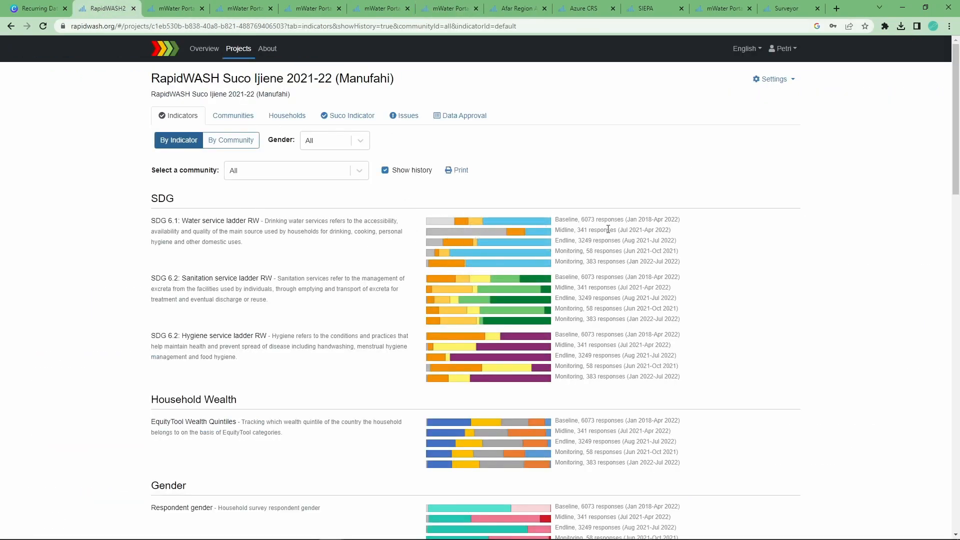
drag(582, 221, 612, 220)
click(600, 249)
Open the project's Communities page, then return to the mWater survey design
mouse_move(496, 226)
click(254, 122)
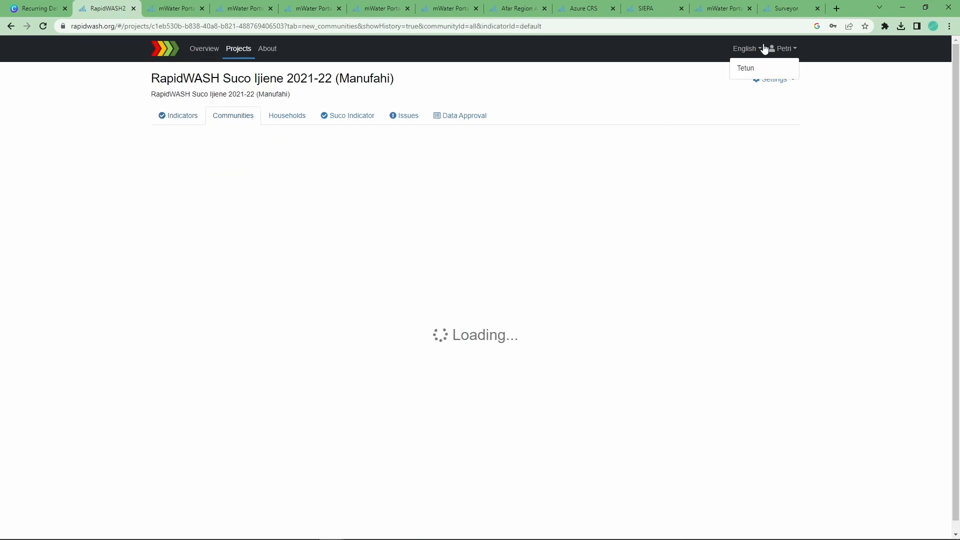
click(313, 8)
Go back to the RapidWASH Example household survey design and scroll through it
click(367, 6)
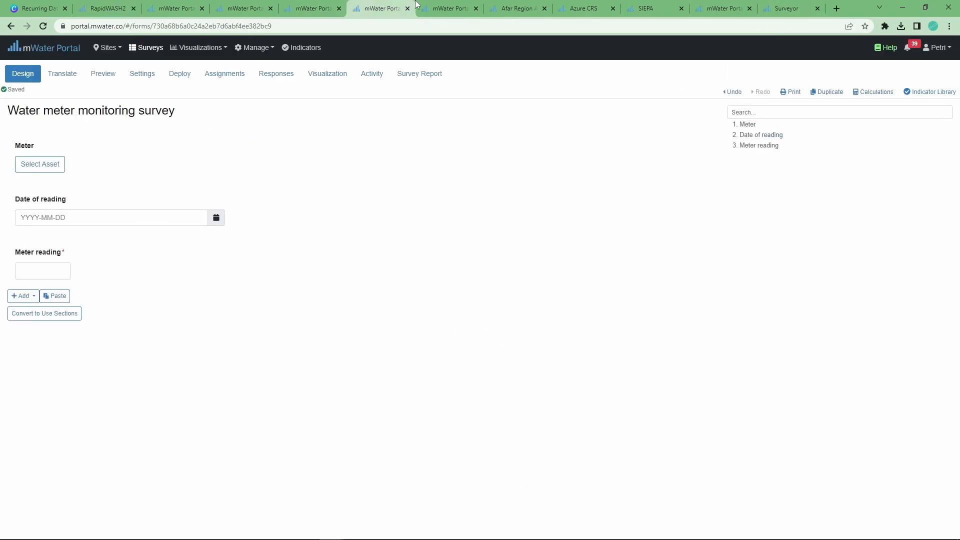
click(440, 9)
scroll(97, 301, down, 4)
scroll(97, 302, down, 10)
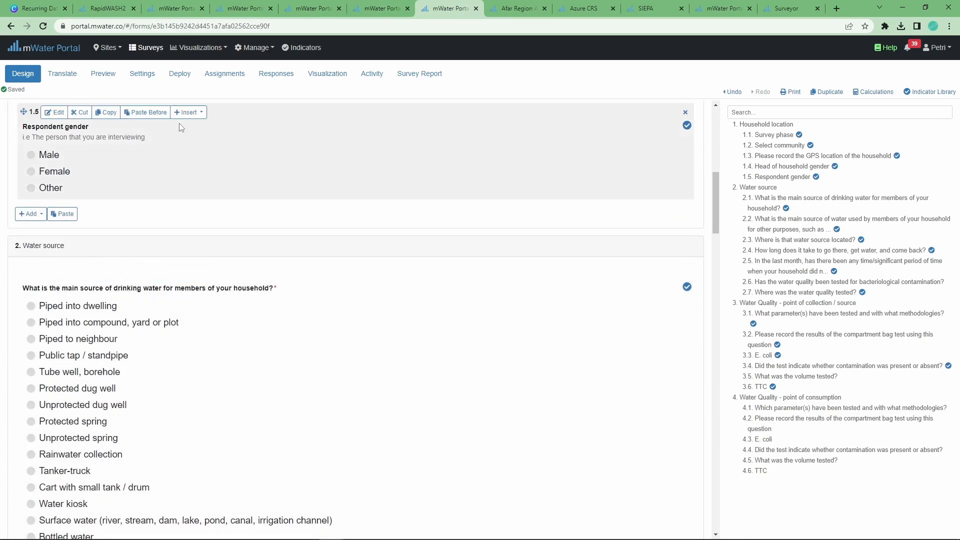
scroll(150, 280, up, 5)
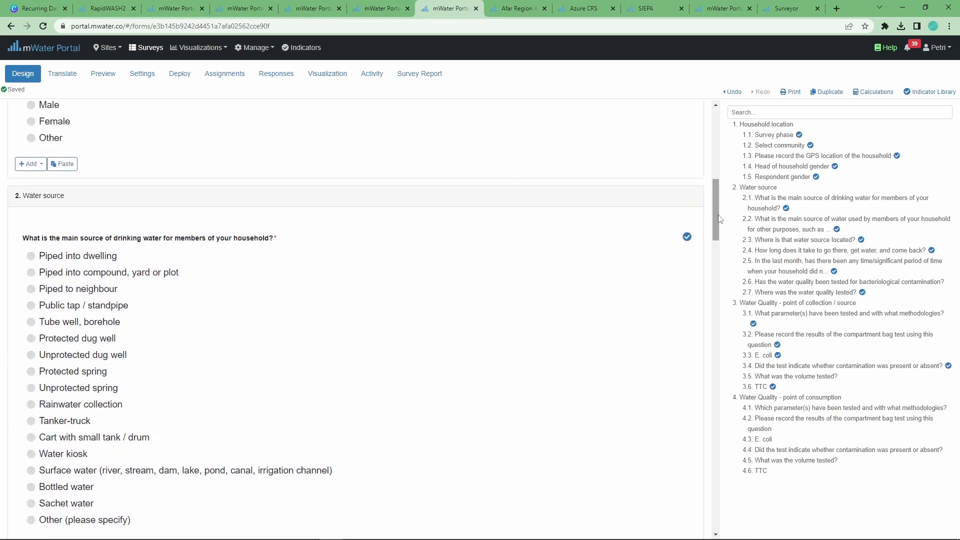
drag(716, 220, 720, 88)
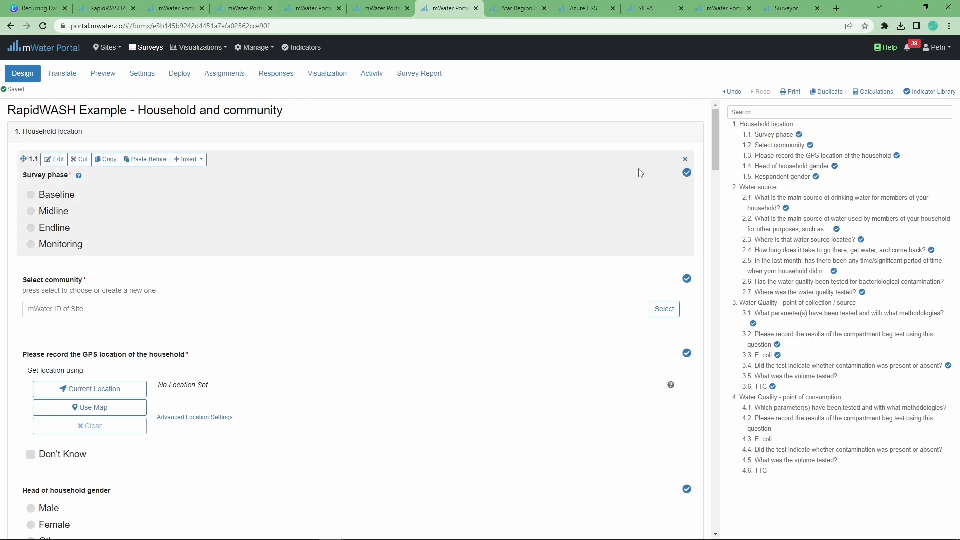
Open and close the Indicator Library, then return to the Surveys list
mouse_move(688, 180)
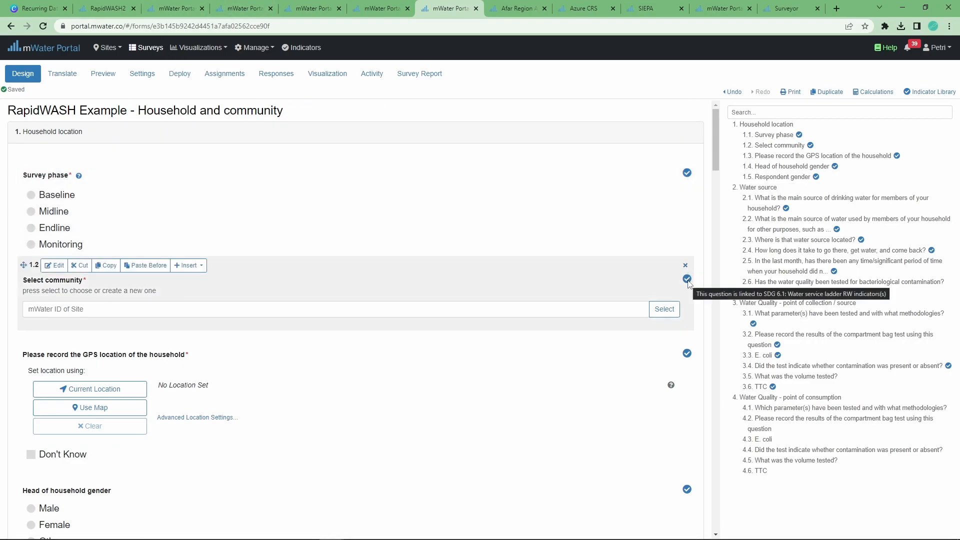
click(918, 92)
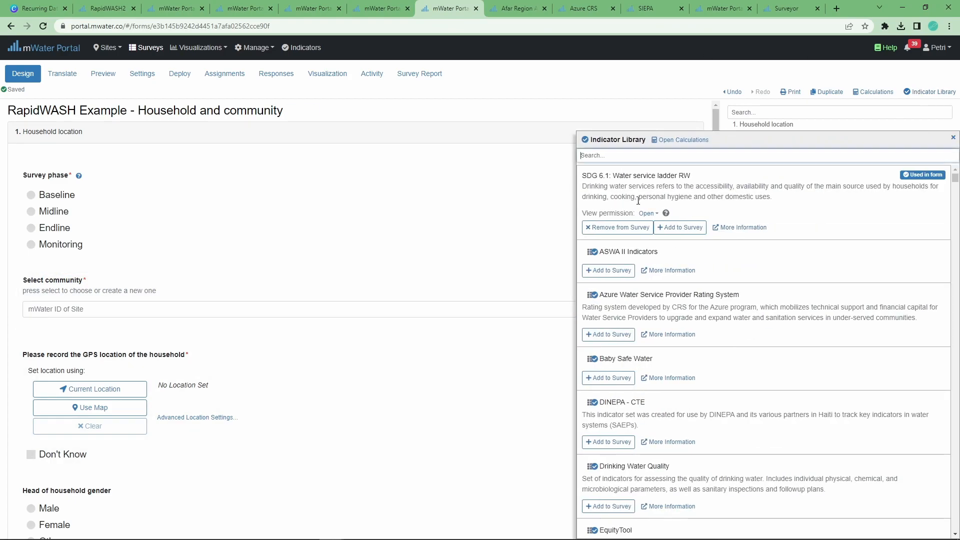
click(598, 78)
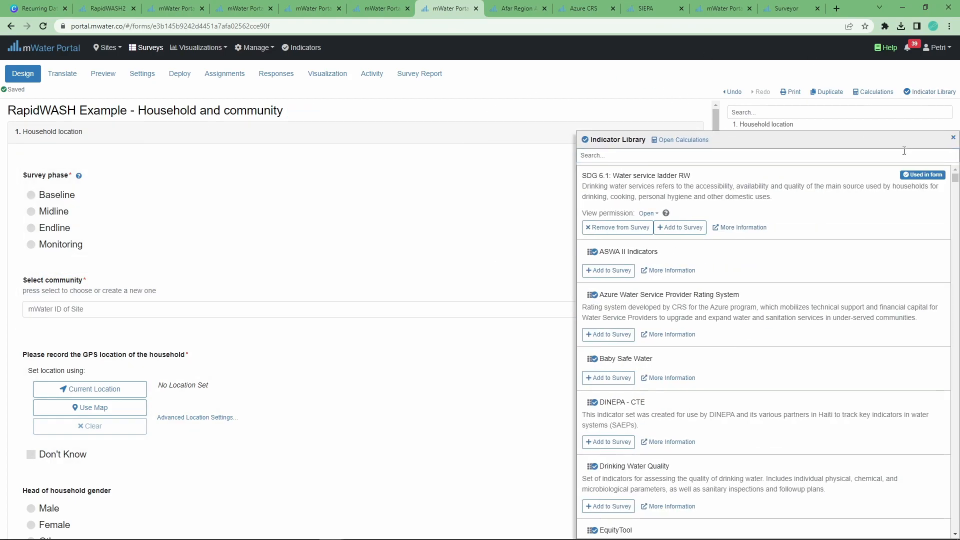
click(954, 137)
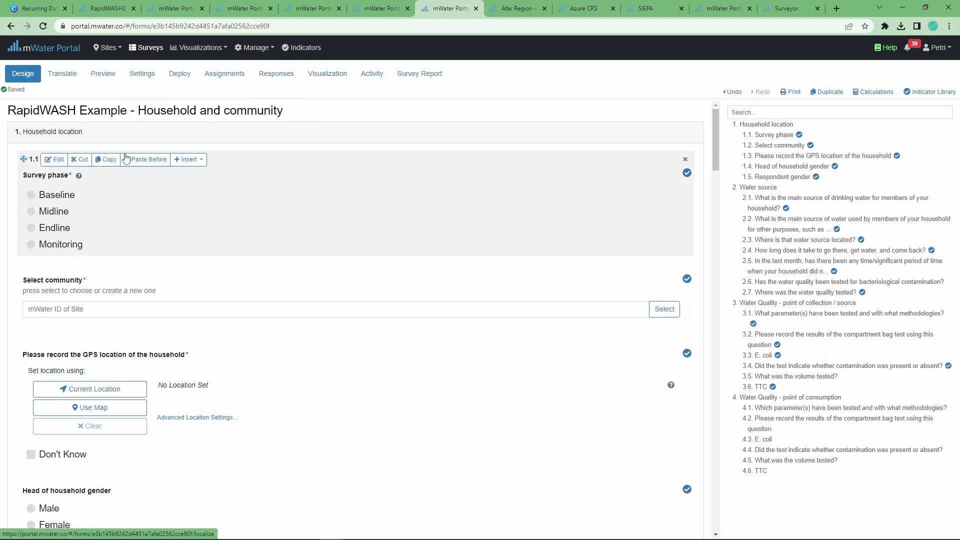
drag(292, 111, 130, 111)
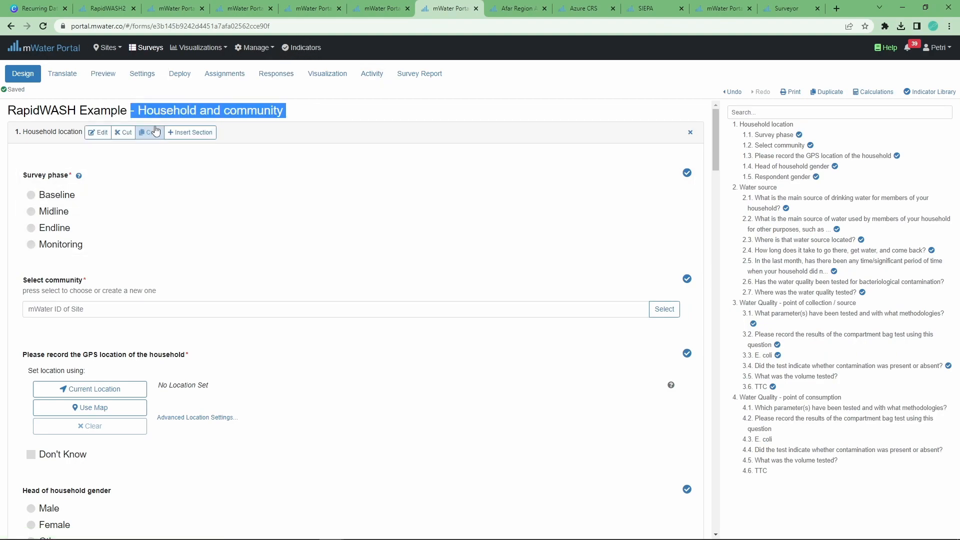
click(145, 48)
Create a new survey and rename it from Untitled Survey to 'RapidWASH survey example'
mouse_move(122, 51)
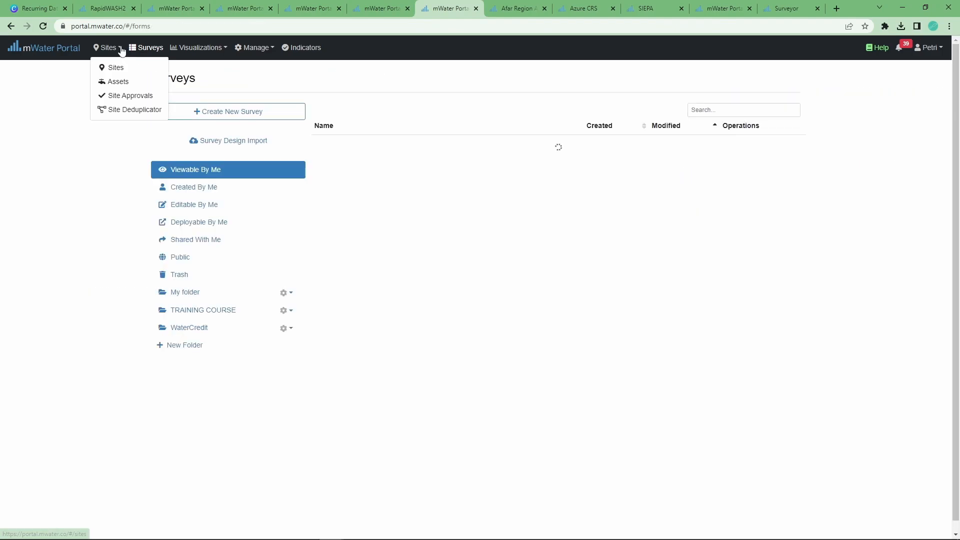
click(241, 114)
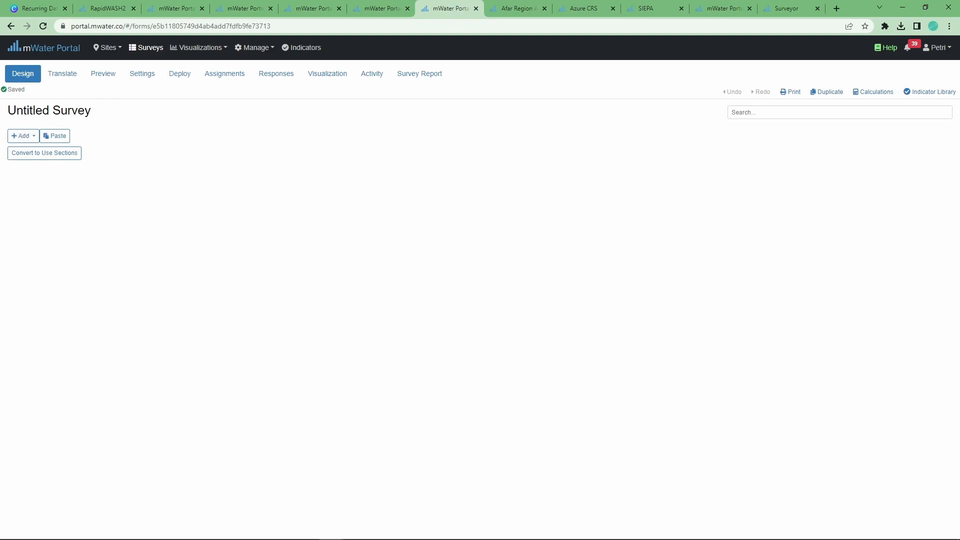
click(104, 111)
triple_click(373, 95)
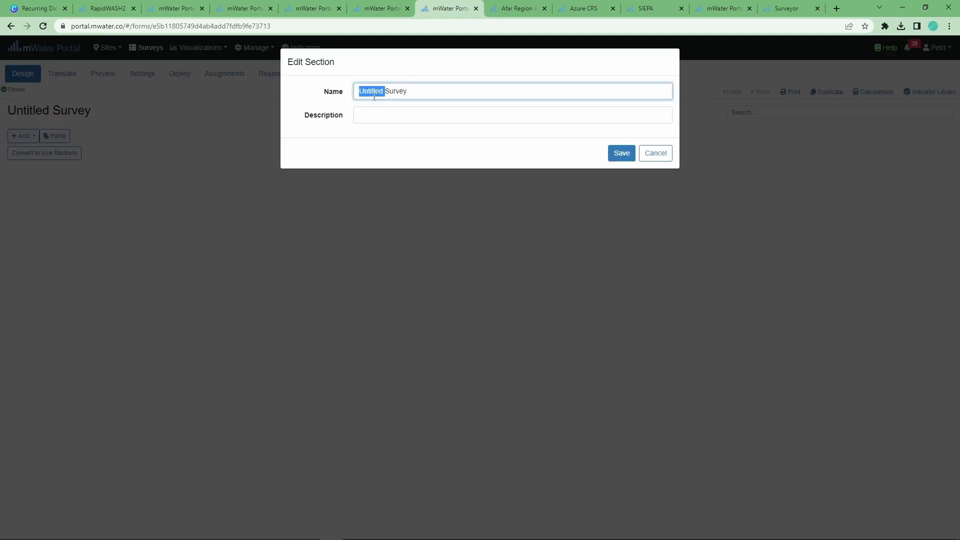
text(RapidWASH survey example)
click(625, 153)
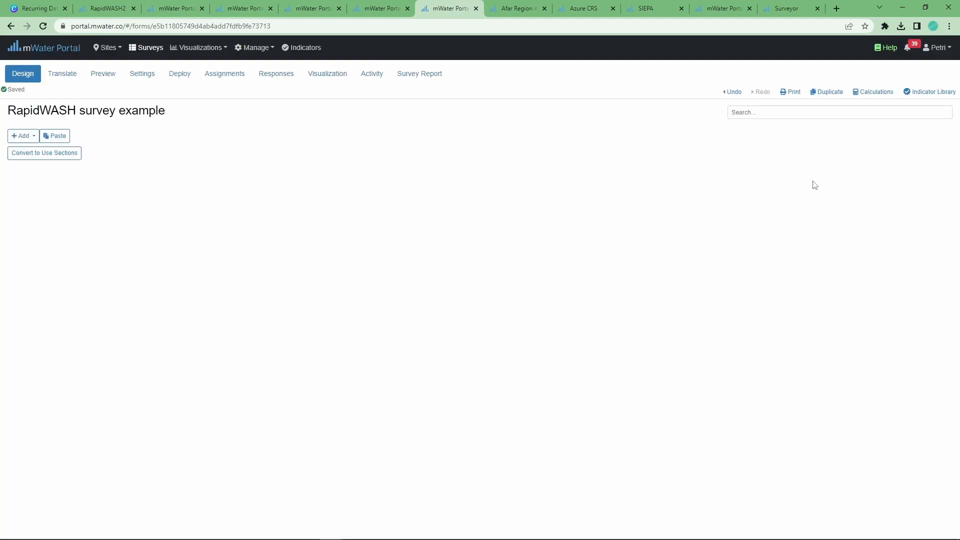
Search the Indicator Library for 'rapidwash' and add SDG 6.1: Water service ladder RW with Open viewer permissions
click(923, 92)
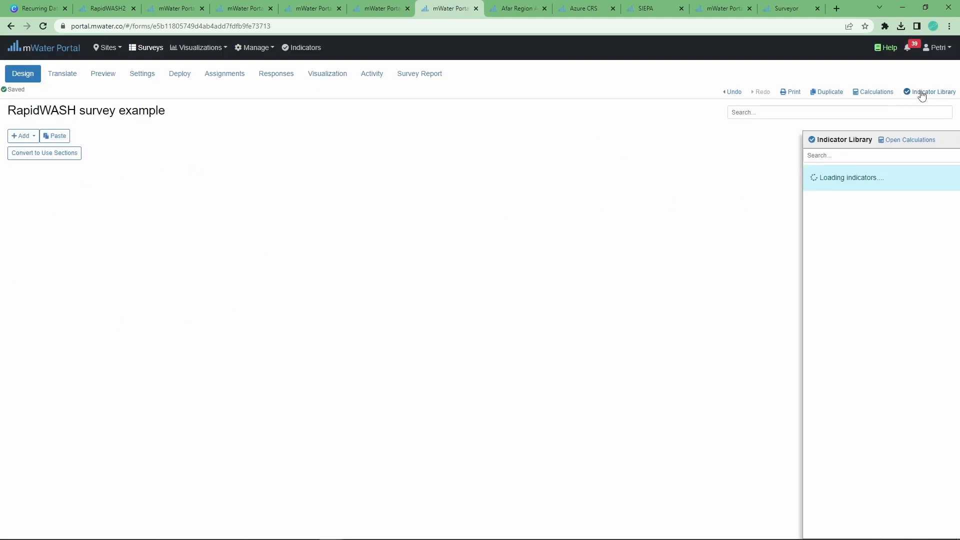
click(768, 156)
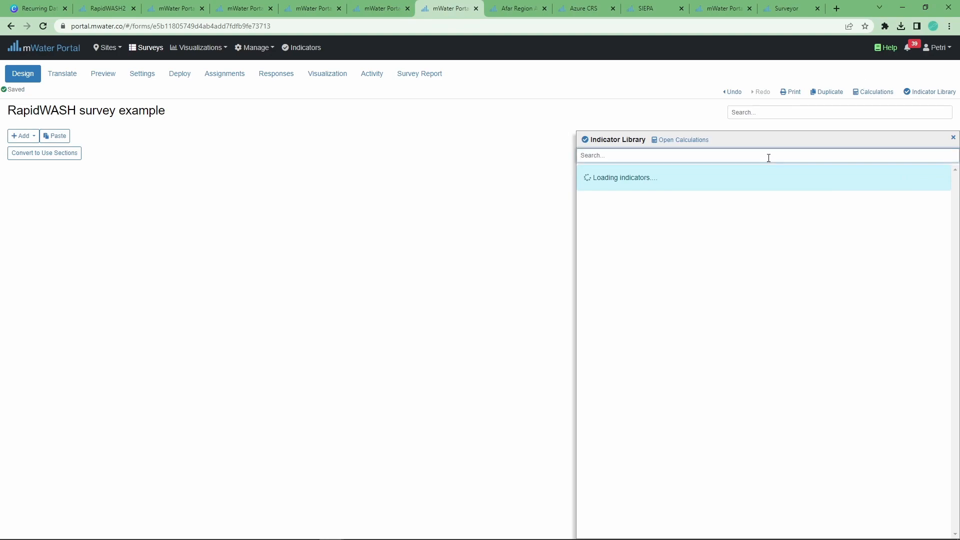
text(rapidwa)
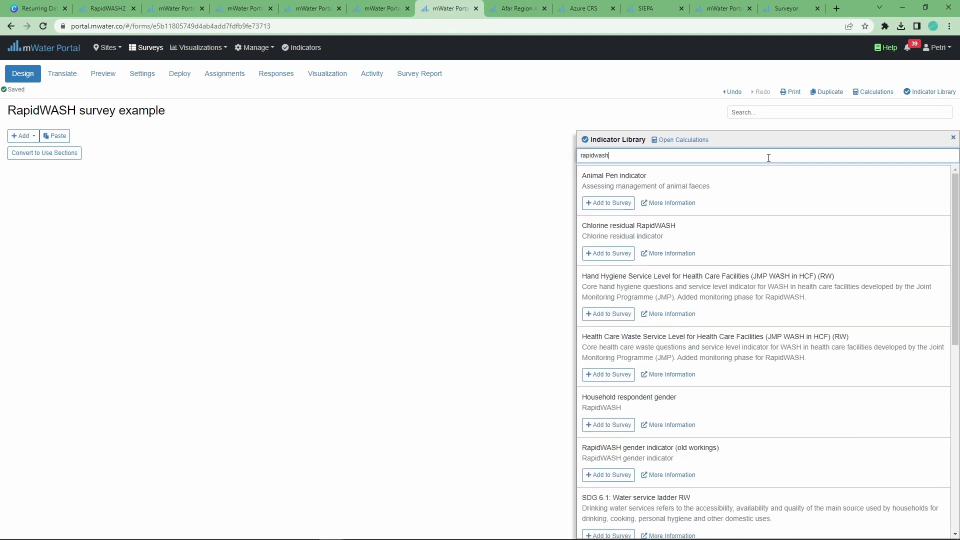
text(sh)
scroll(690, 258, down, 1)
scroll(674, 243, up, 1)
scroll(661, 280, down, 4)
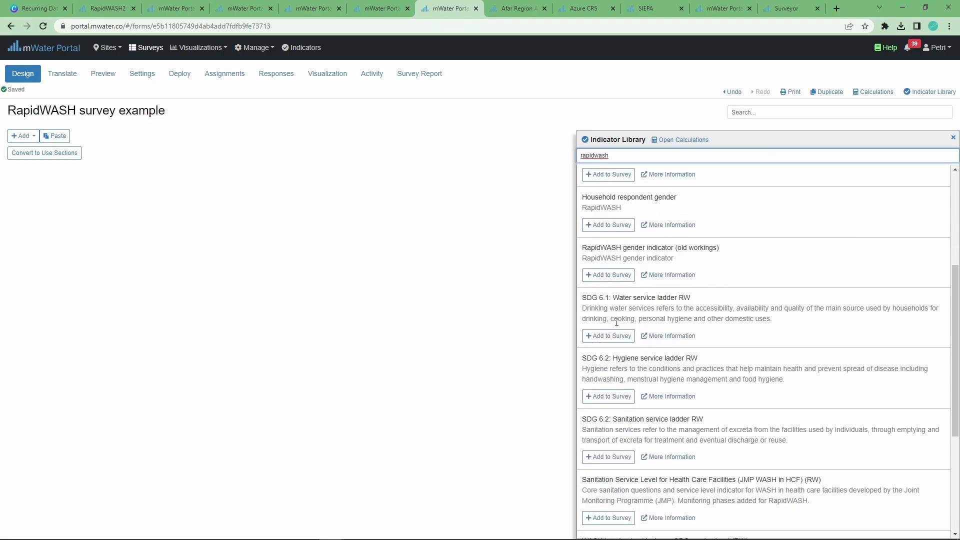
drag(619, 298, 691, 298)
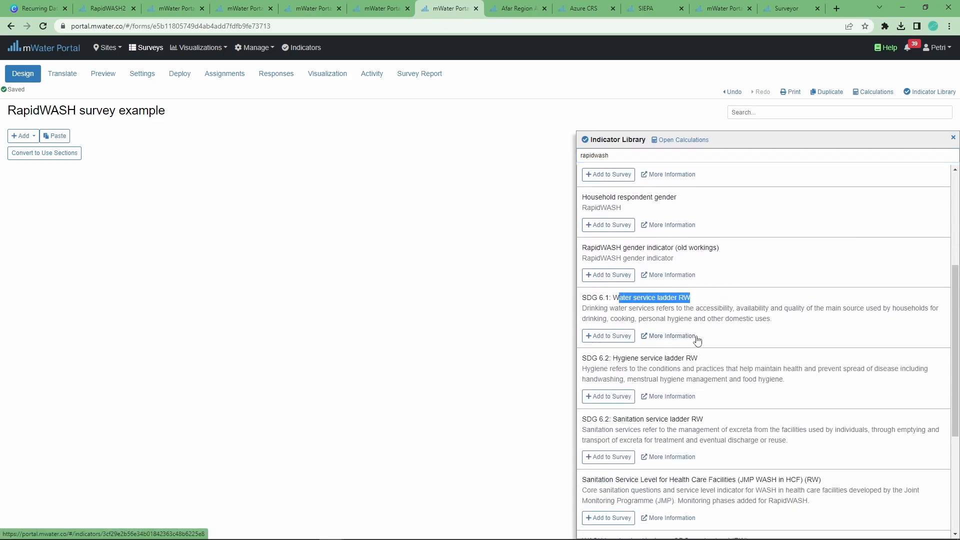
click(619, 305)
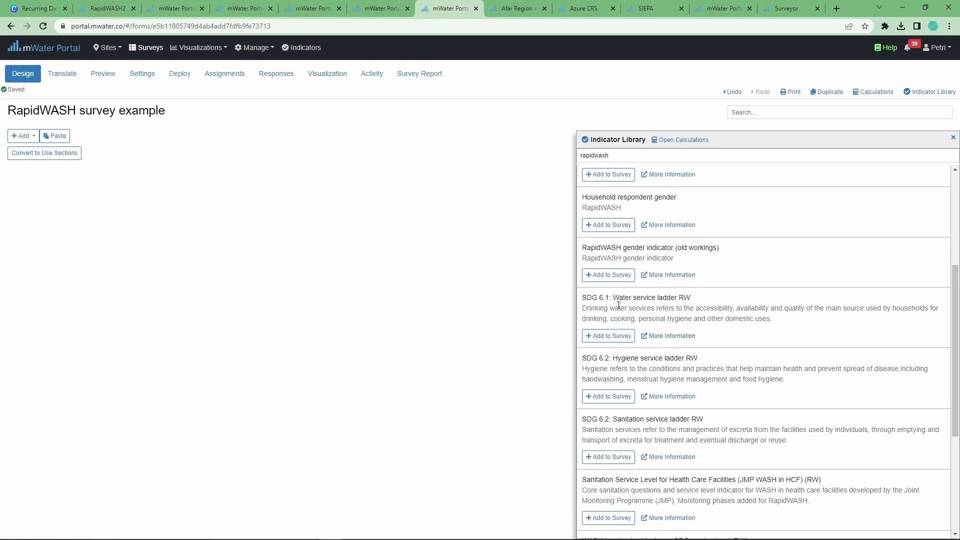
click(585, 337)
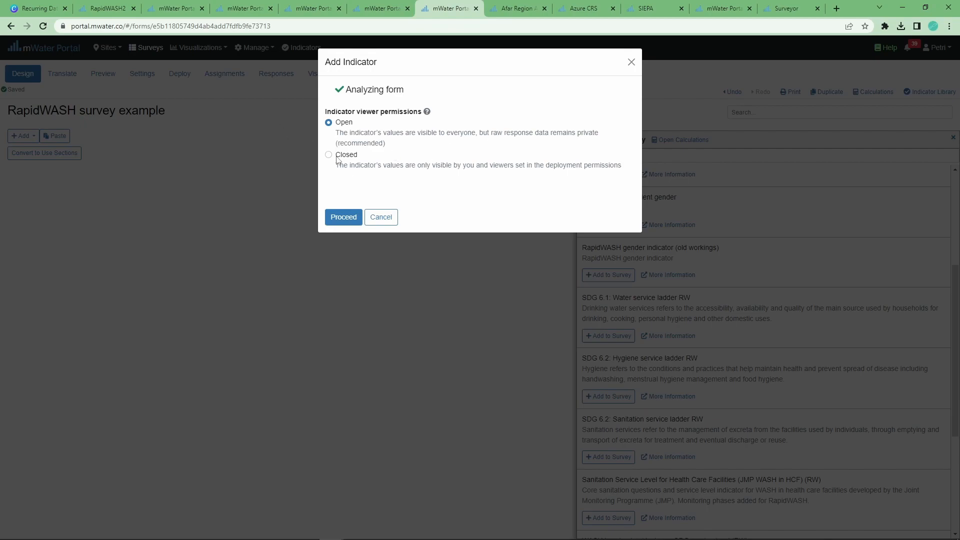
click(352, 222)
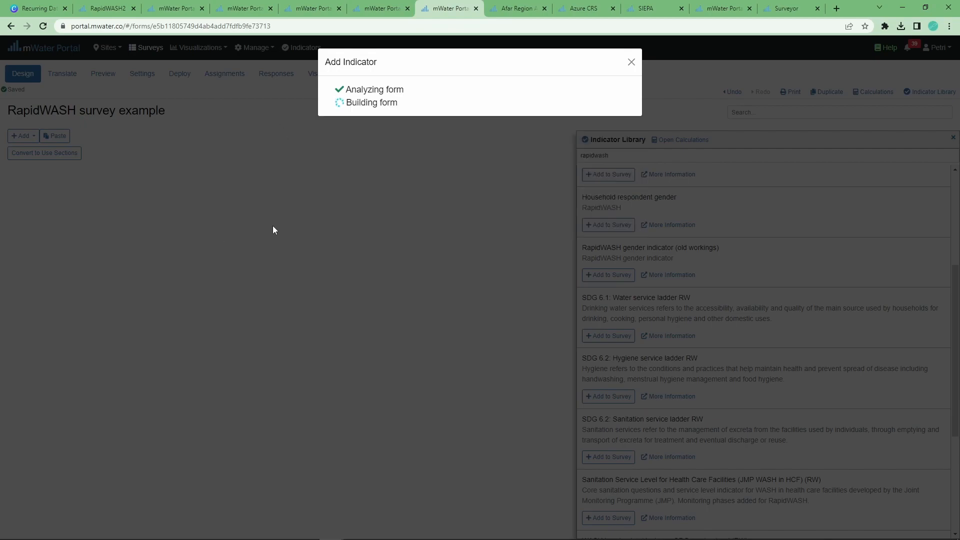
click(630, 63)
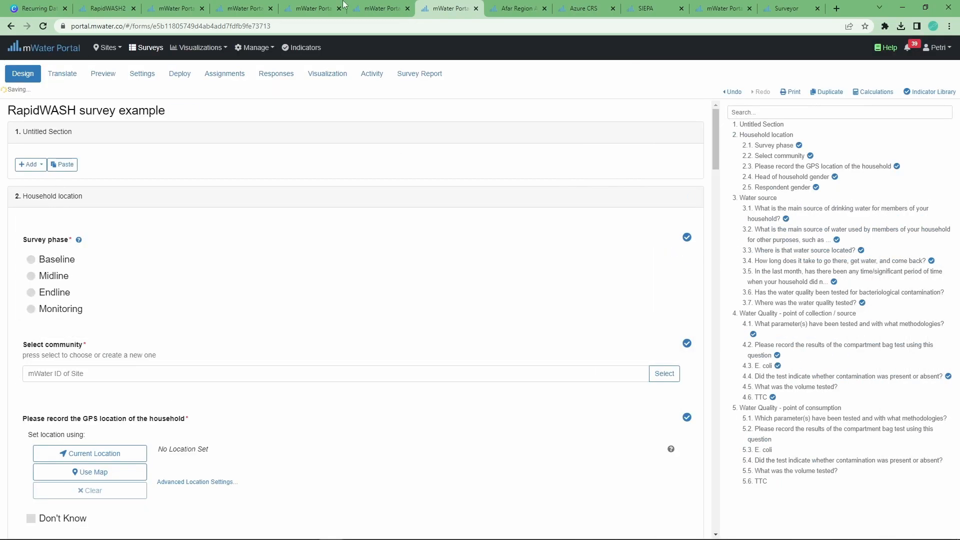
Review the generated form, including question 4.4 and the required Select community question
drag(716, 128, 702, 142)
triple_click(728, 377)
click(713, 390)
scroll(113, 393, down, 3)
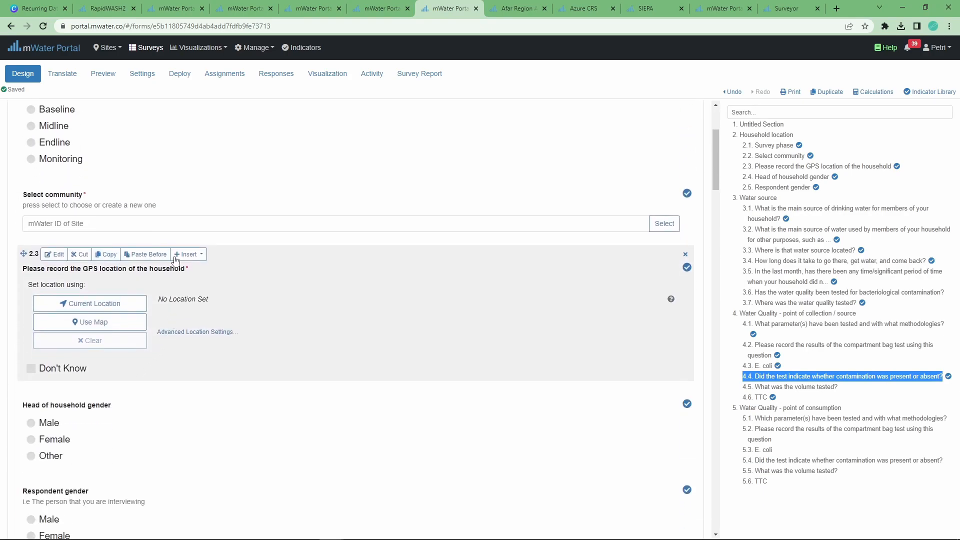
scroll(70, 276, up, 1)
scroll(70, 276, up, 1)
drag(28, 300, 94, 296)
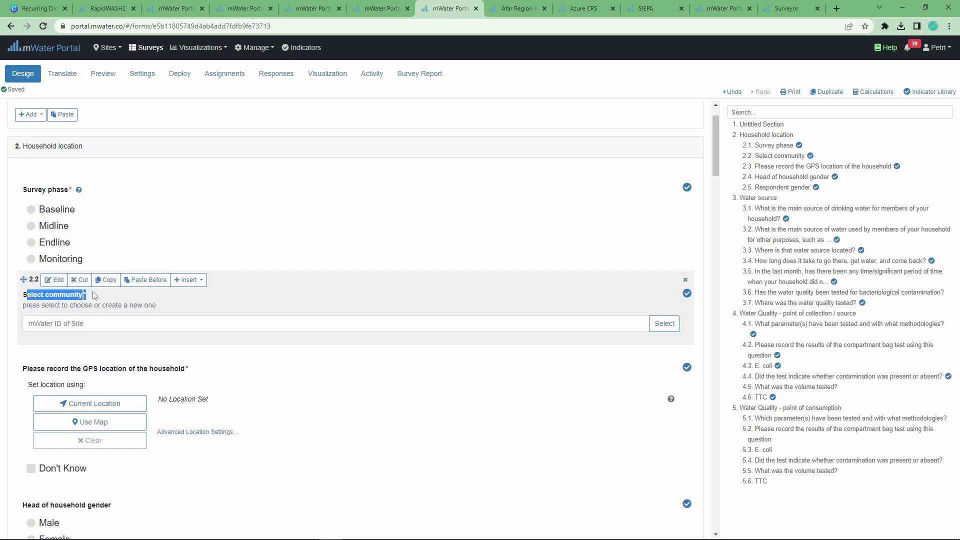
triple_click(89, 301)
click(84, 294)
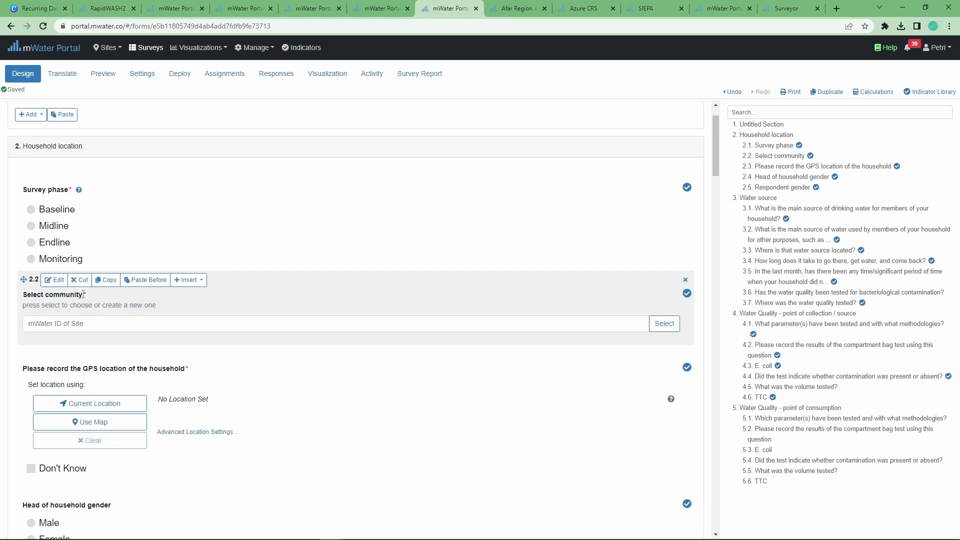
drag(83, 293, 94, 298)
scroll(316, 311, up, 1)
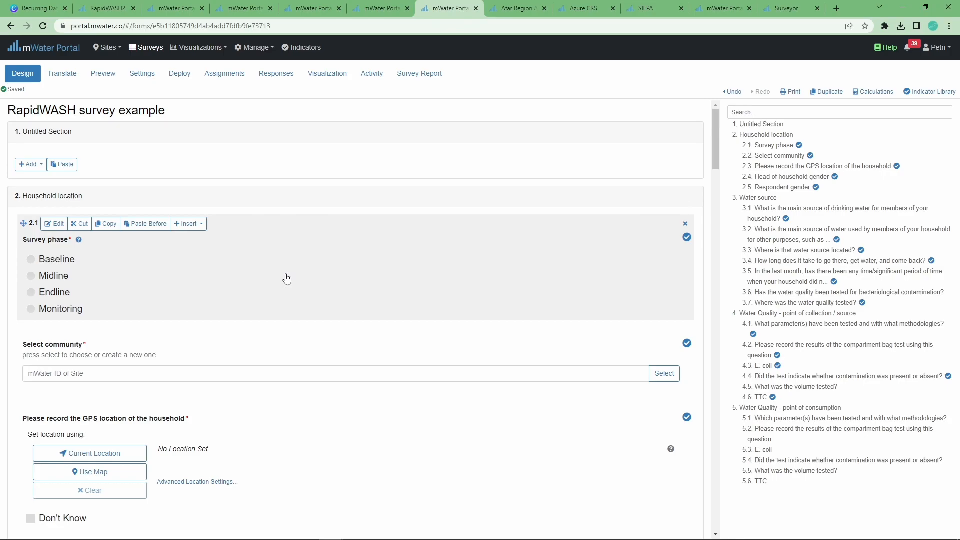
Present the Recurring Data Monitoring deck's Recap slide (page 11) full screen in Canva
click(20, 9)
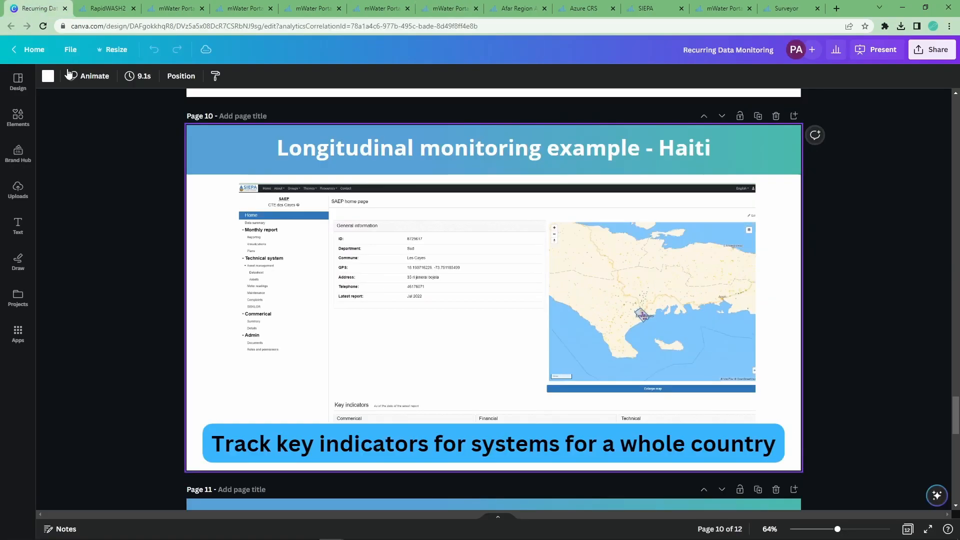
scroll(564, 372, down, 7)
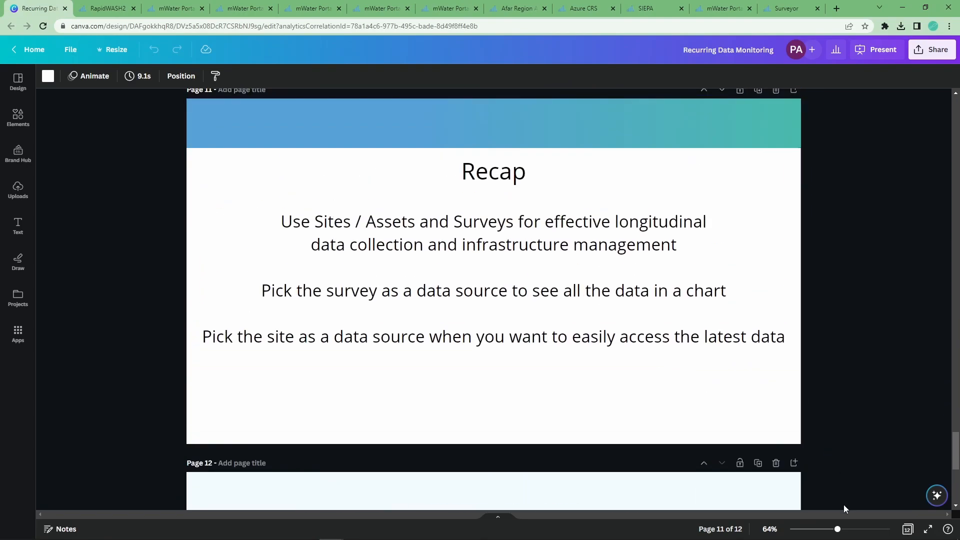
click(927, 529)
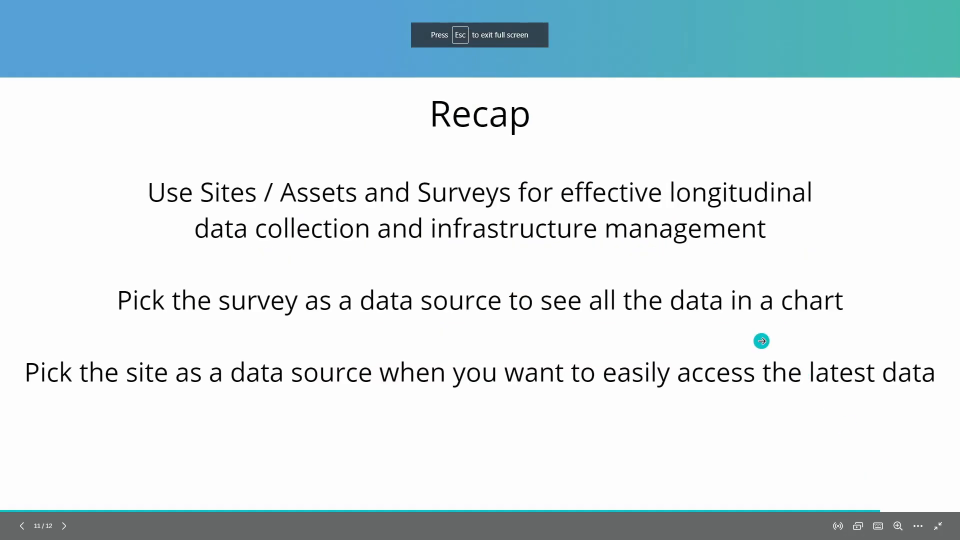